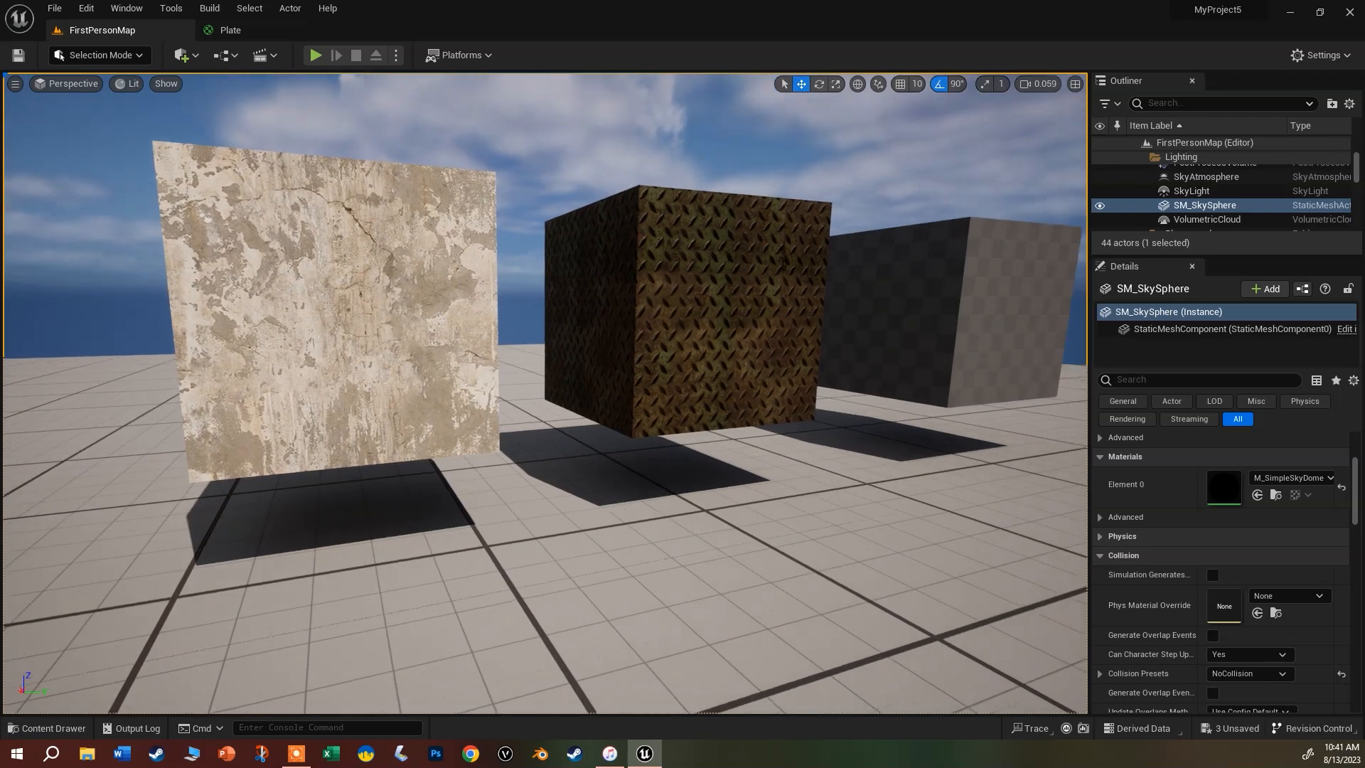
Dock the content browser in the editor layout and show the contents of the MyMaterials folder.
key("w")
right_click_drag(588, 239, 618, 236)
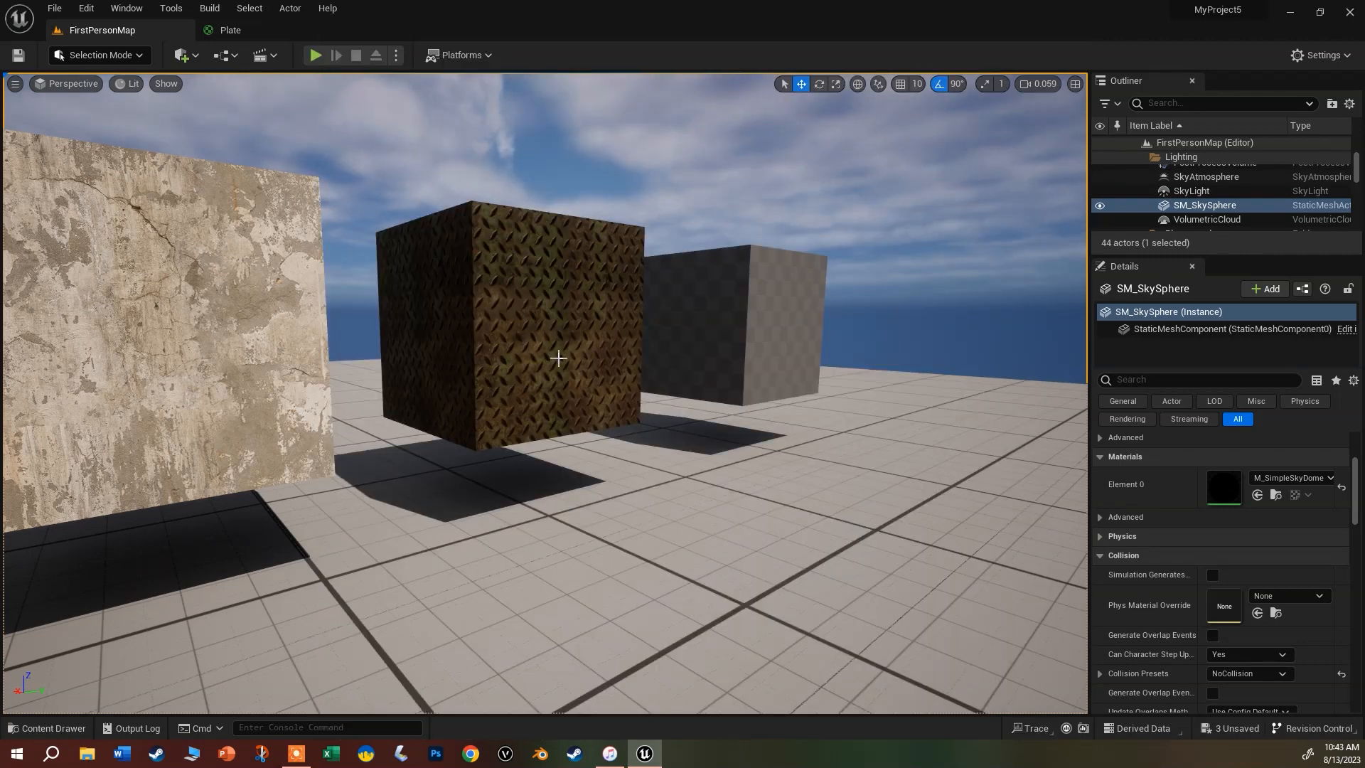
key("ctrl+space")
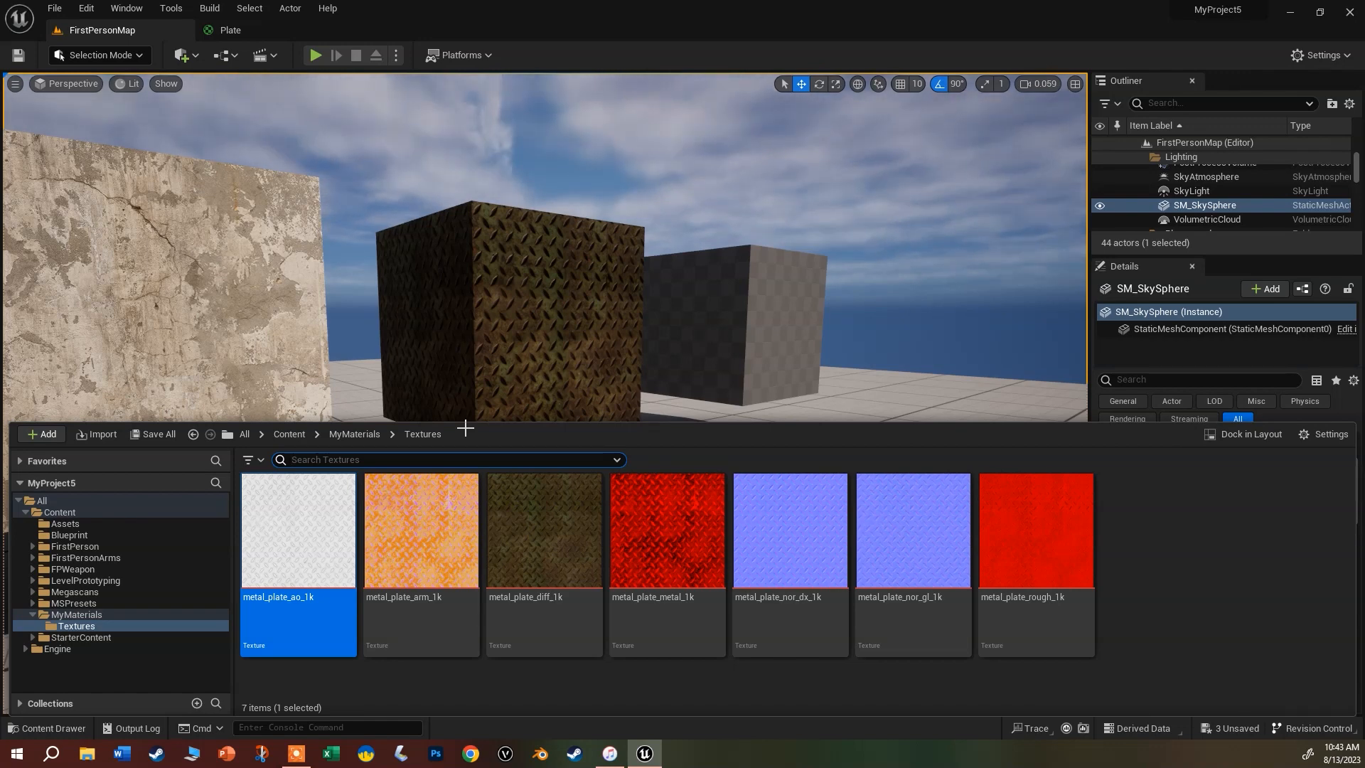
left_click(1241, 437)
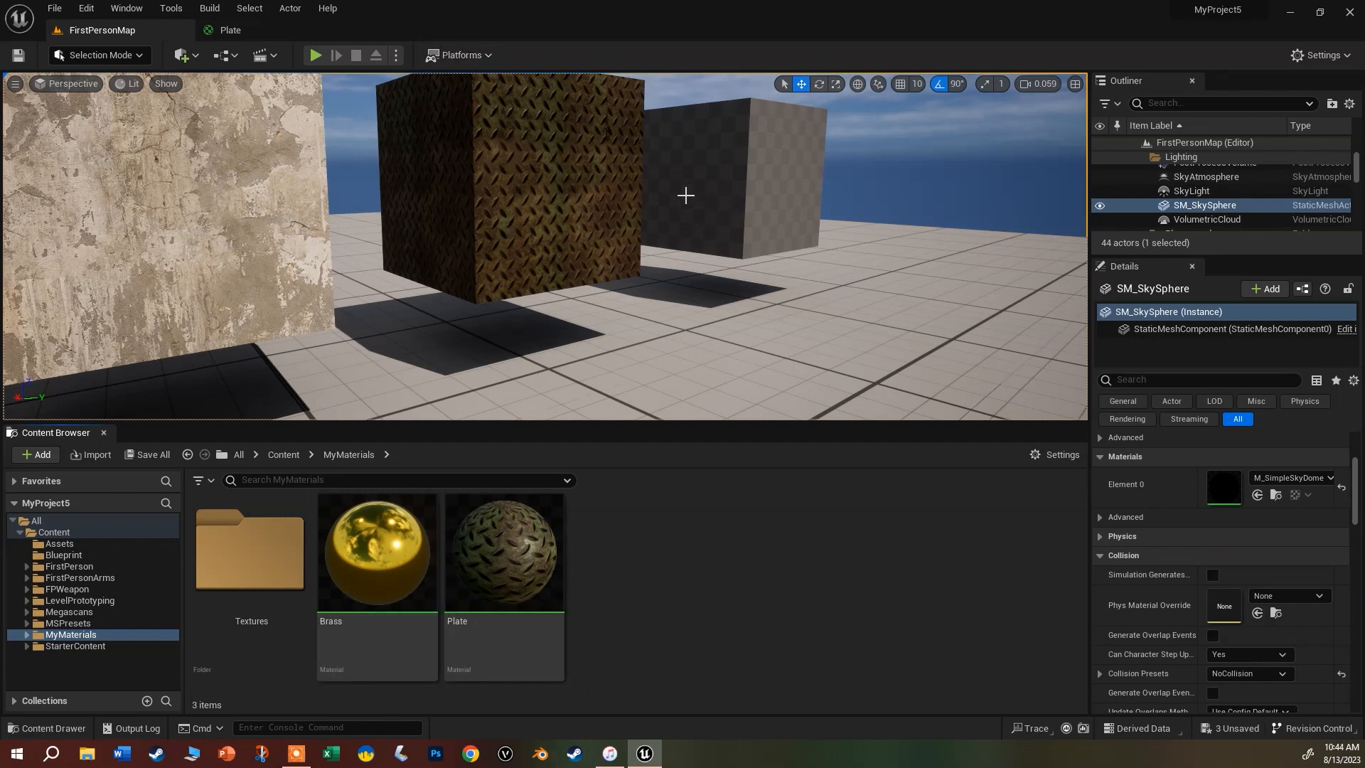
Duplicate the Plate material in the MyMaterials folder and name the copy M_Prime.
mouse_move(487, 544)
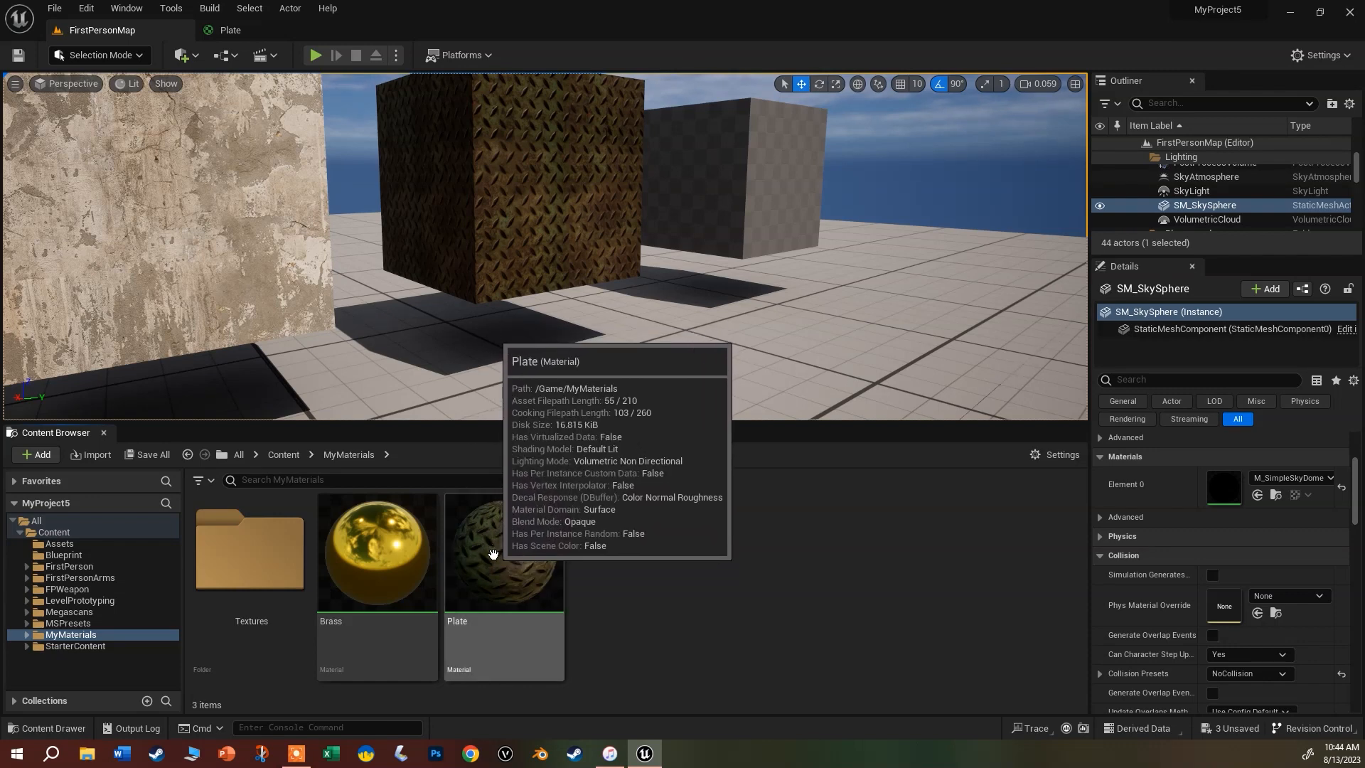
left_click(493, 553)
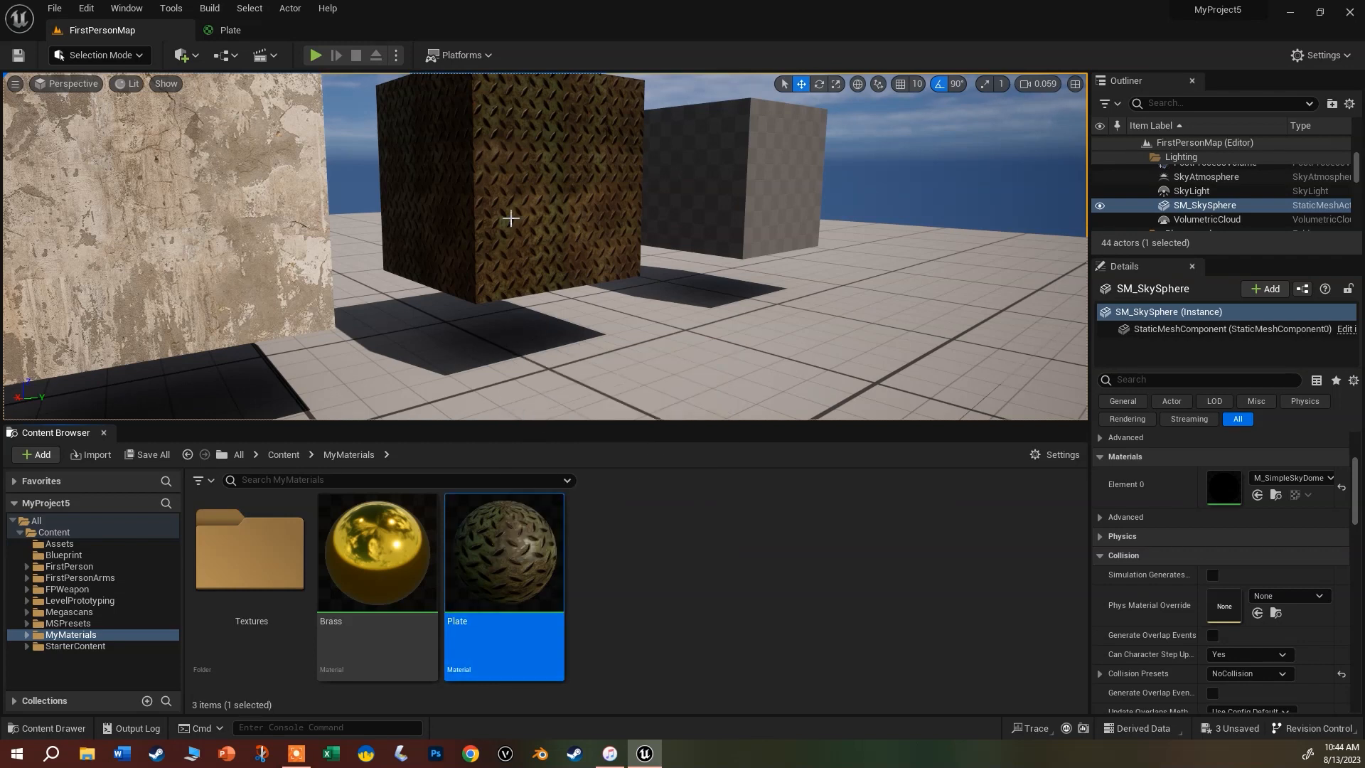
mouse_move(553, 599)
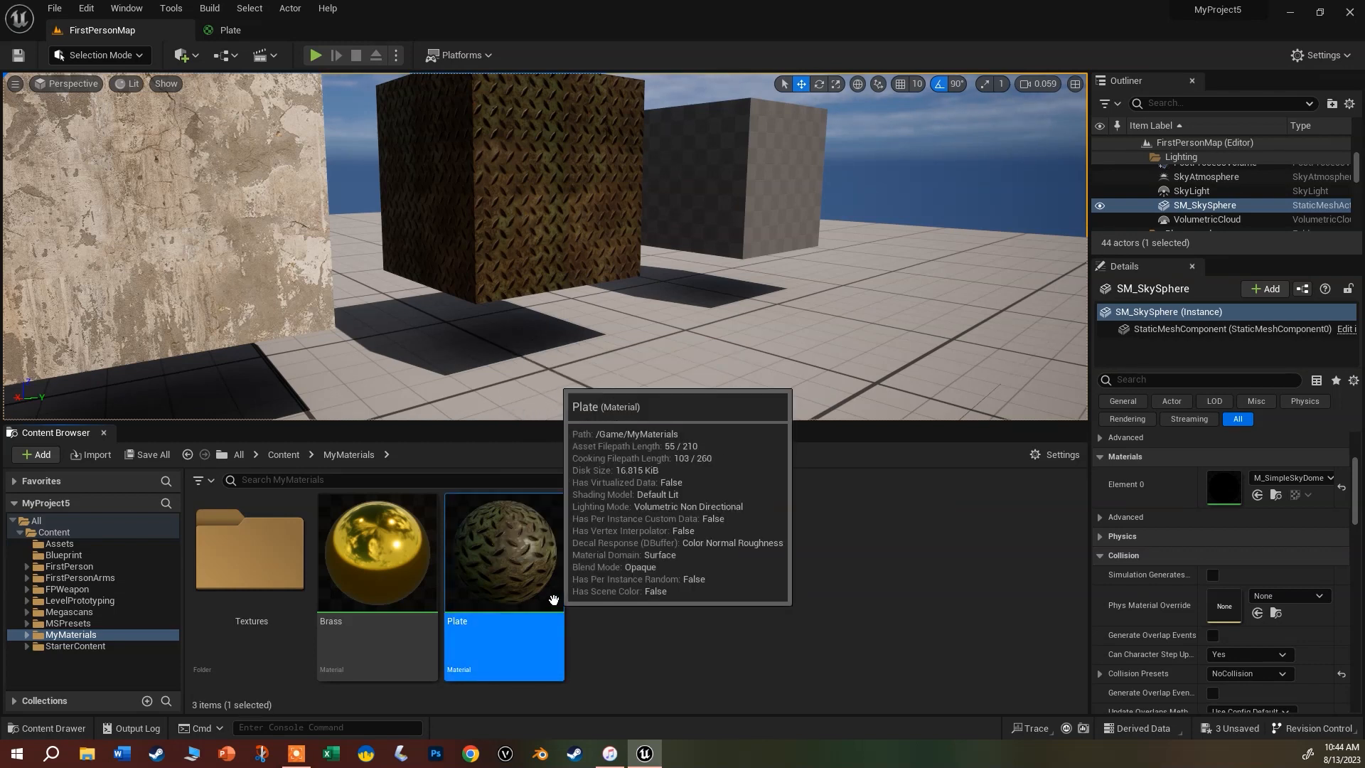
right_click(519, 565)
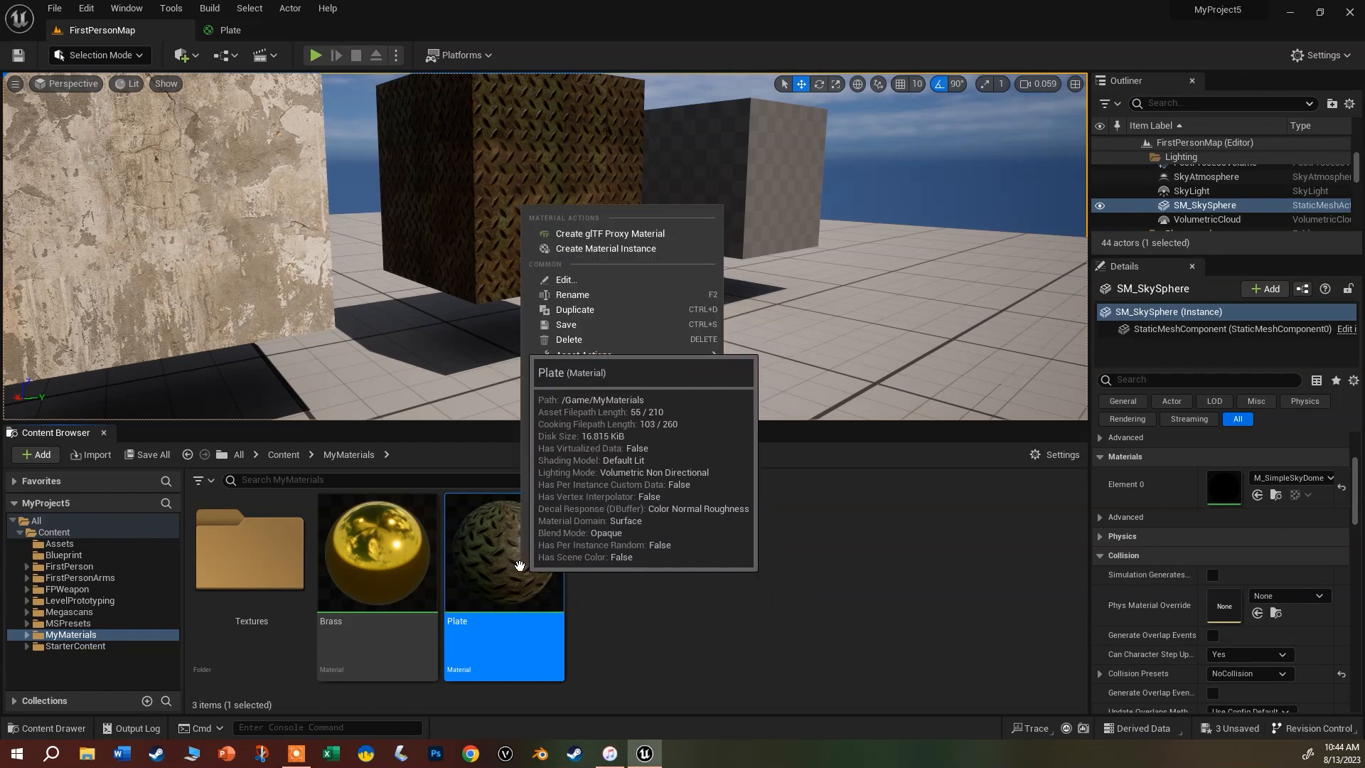
left_click(614, 316)
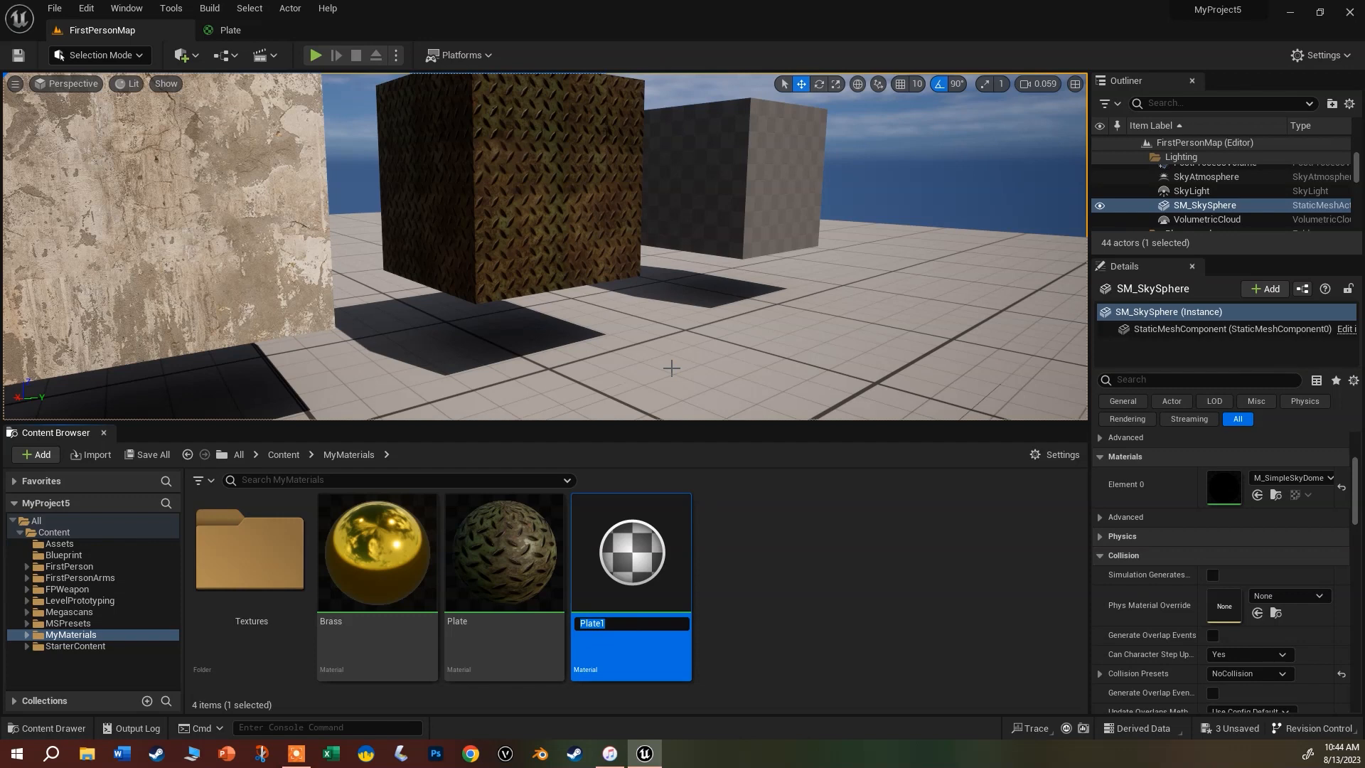
type("M_Prime")
key("Return")
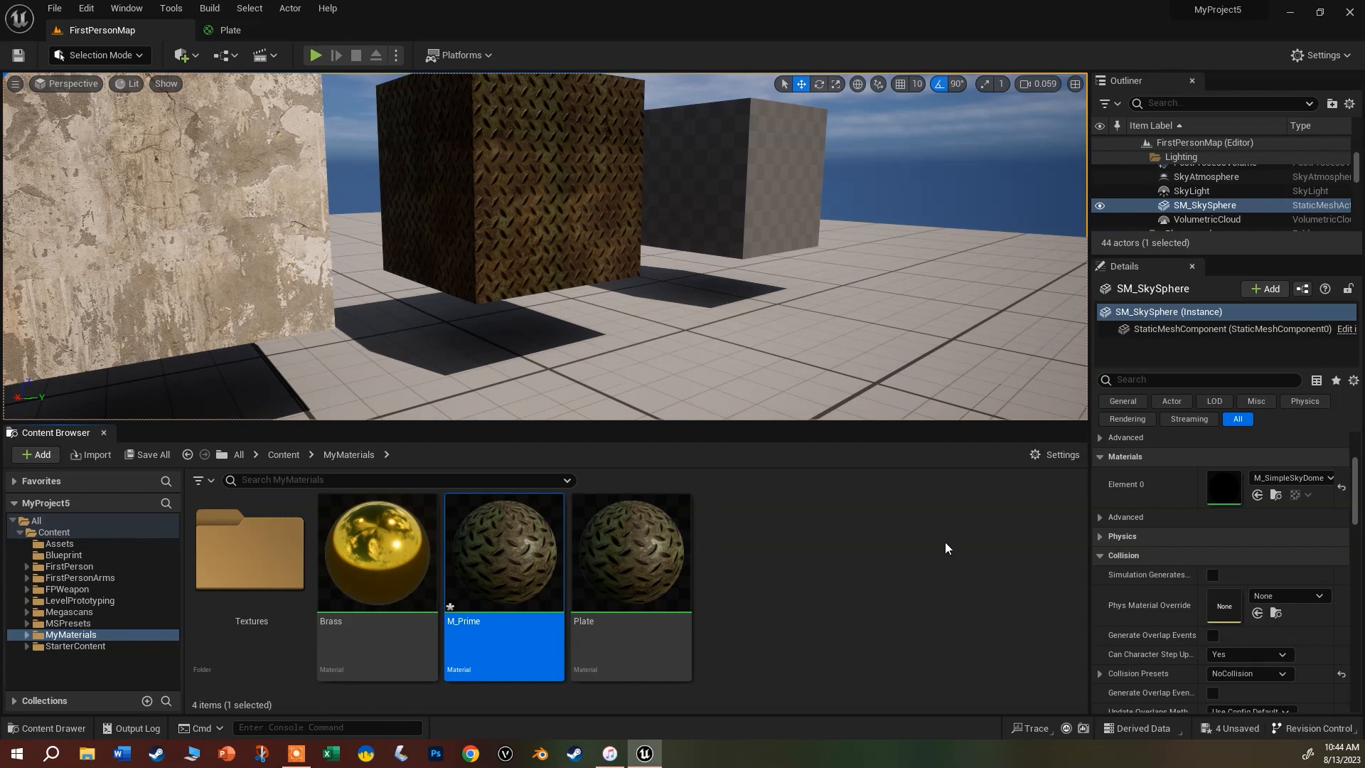
Create a material instance from M_Prime and name it Test.
mouse_move(501, 536)
right_click(508, 554)
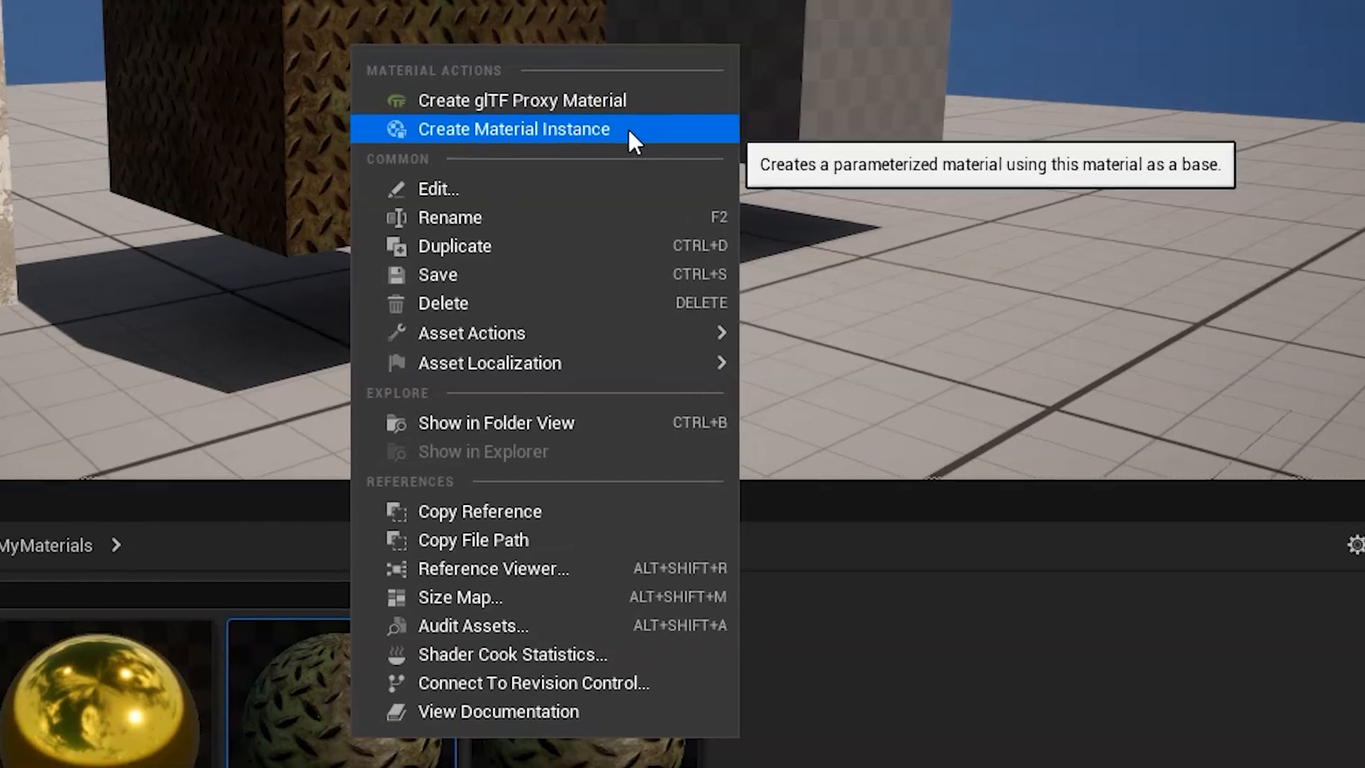
left_click(626, 121)
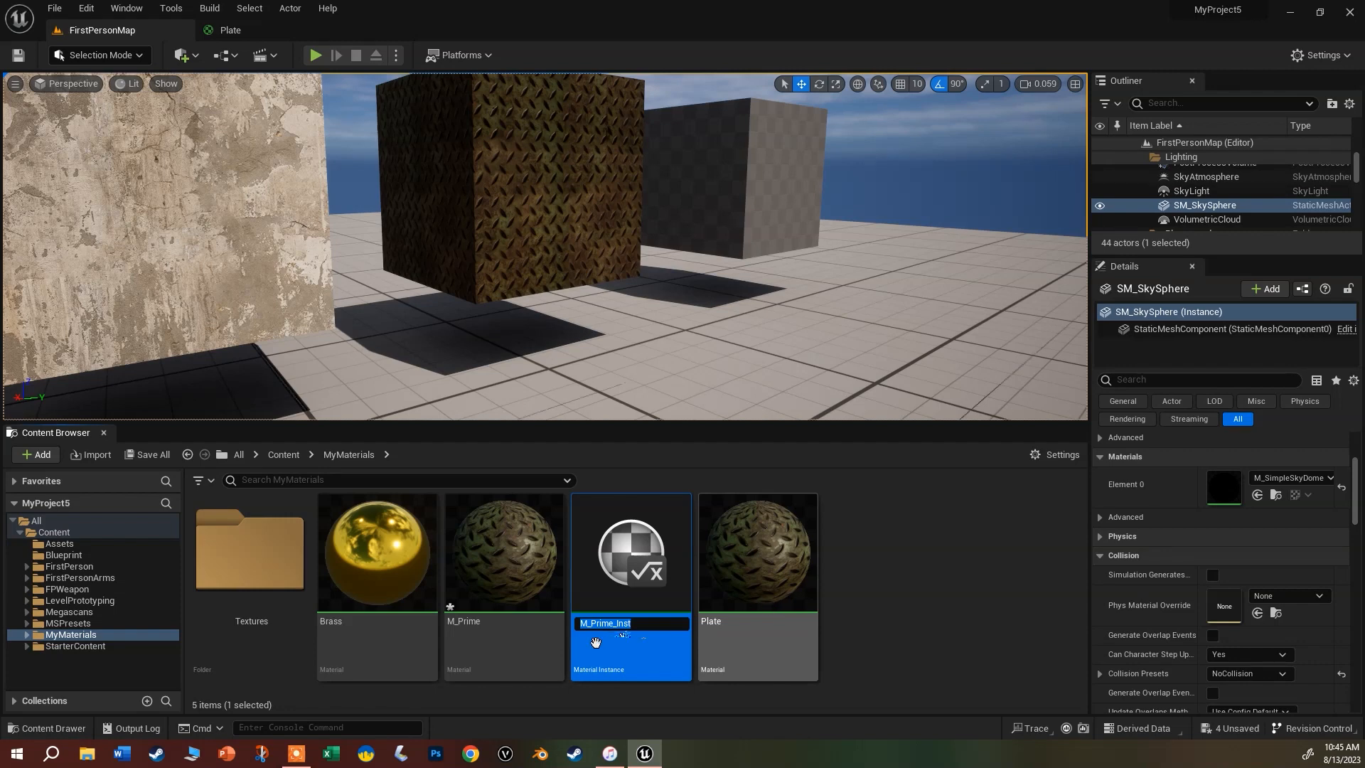
type("Test")
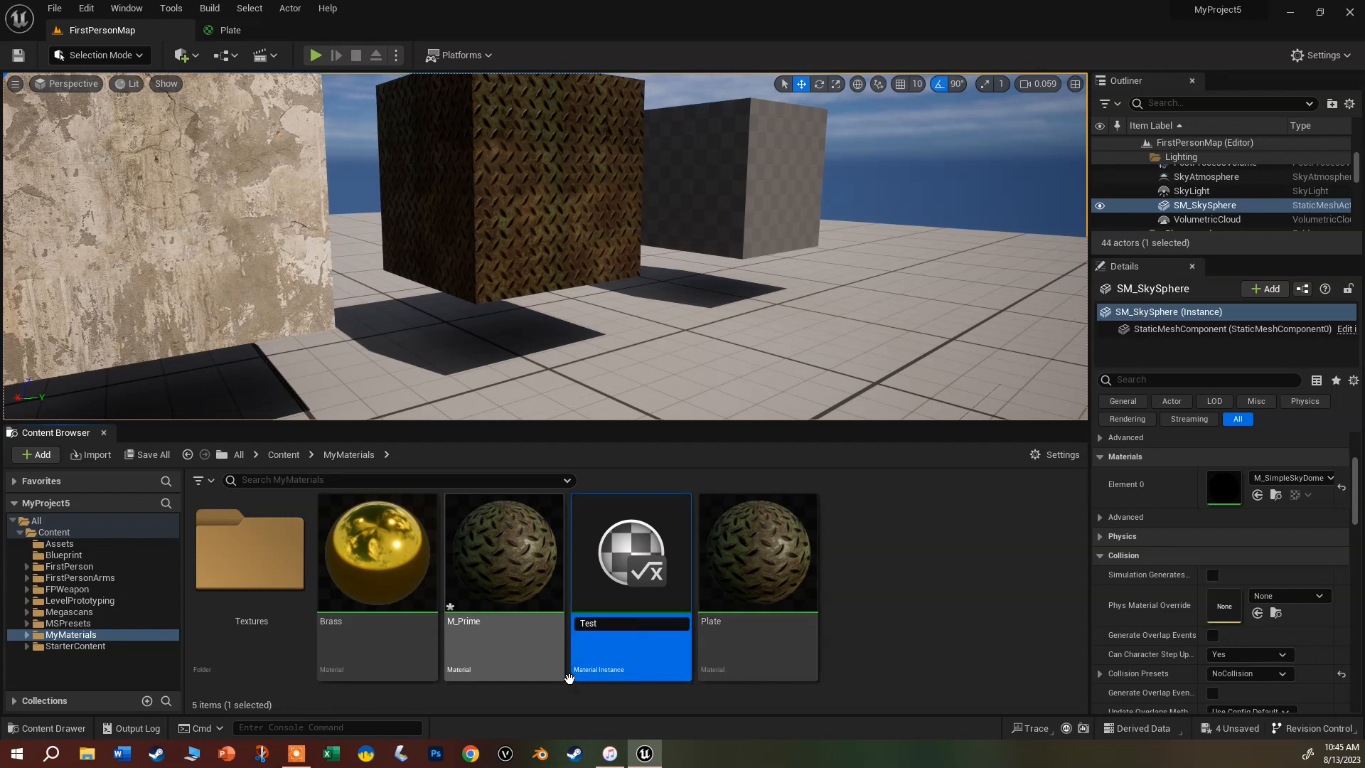
key("Return")
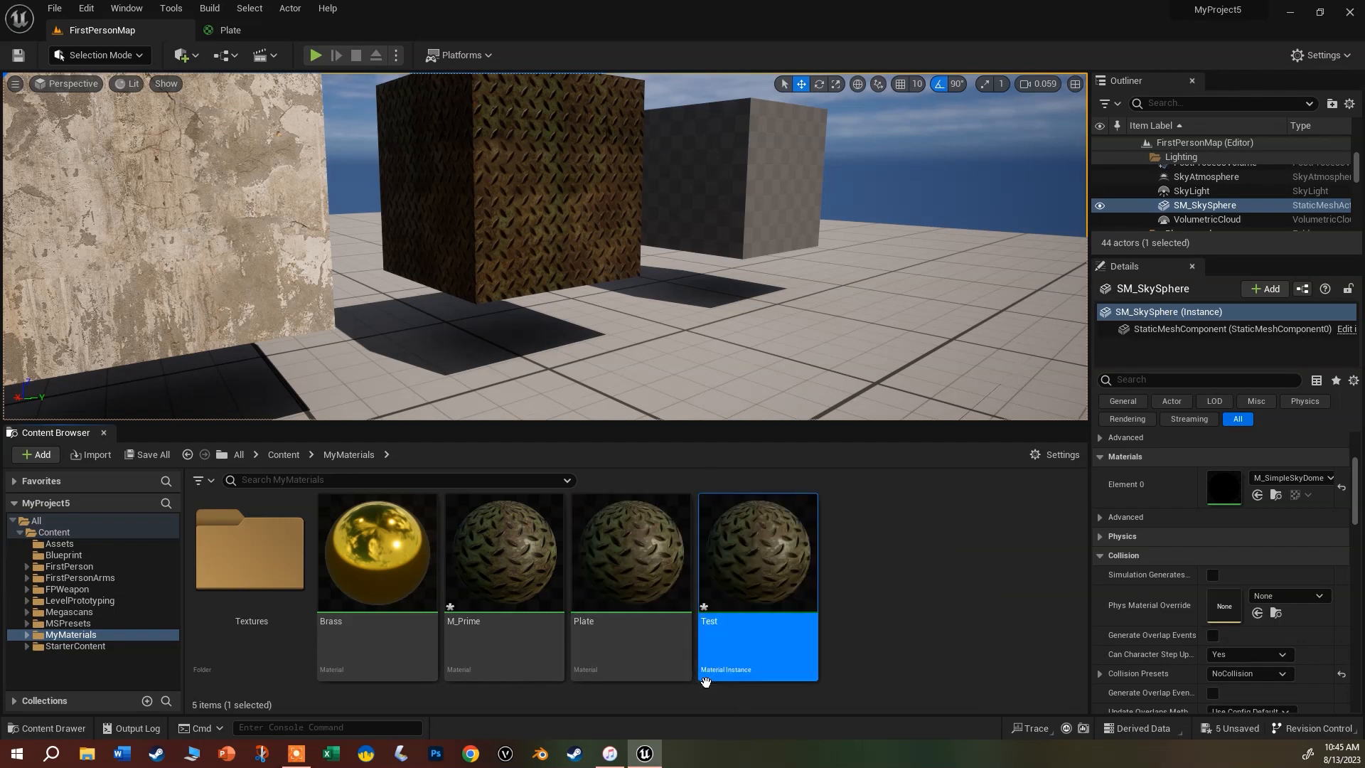
left_click(905, 624)
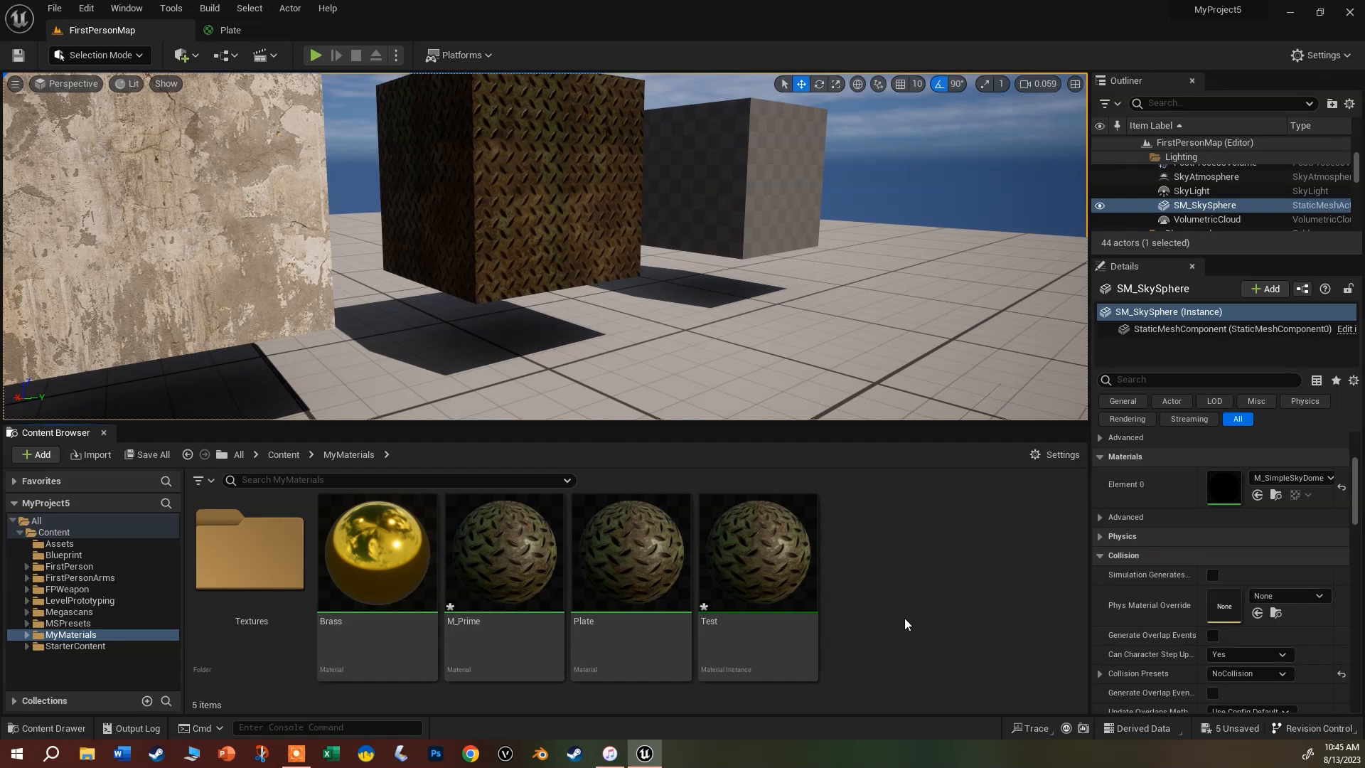
Apply the Test material instance to the untextured grey cube at the far end of the row.
left_click_drag(746, 576, 730, 186)
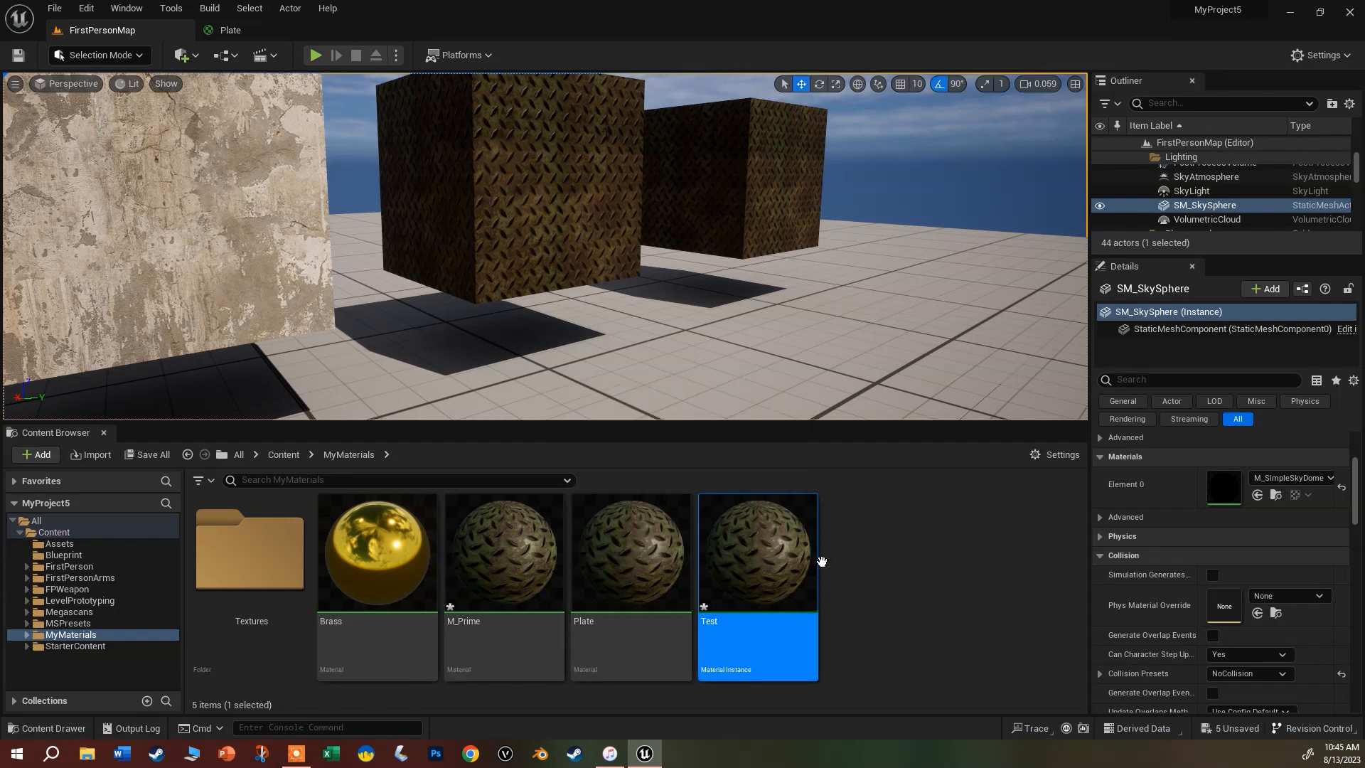
left_click(878, 559)
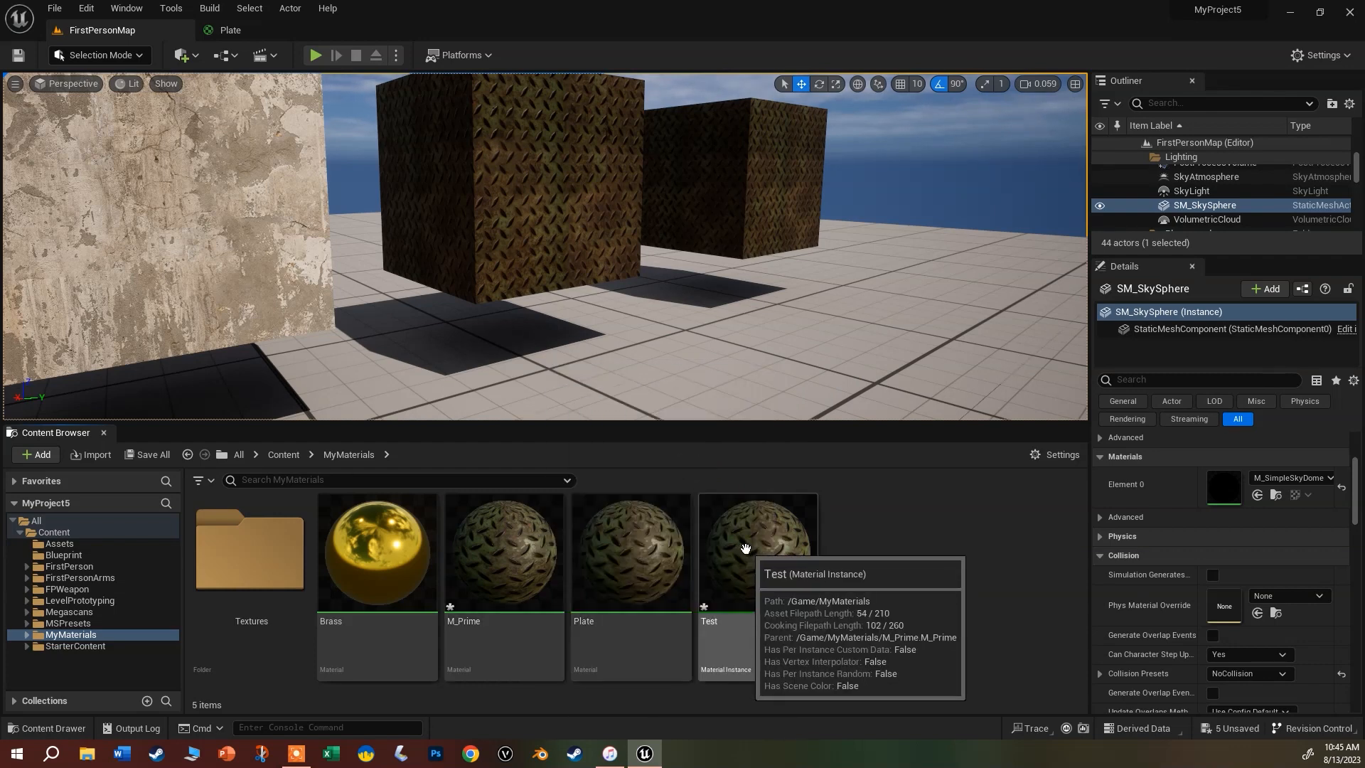
right_click_drag(743, 335, 715, 204)
key("d")
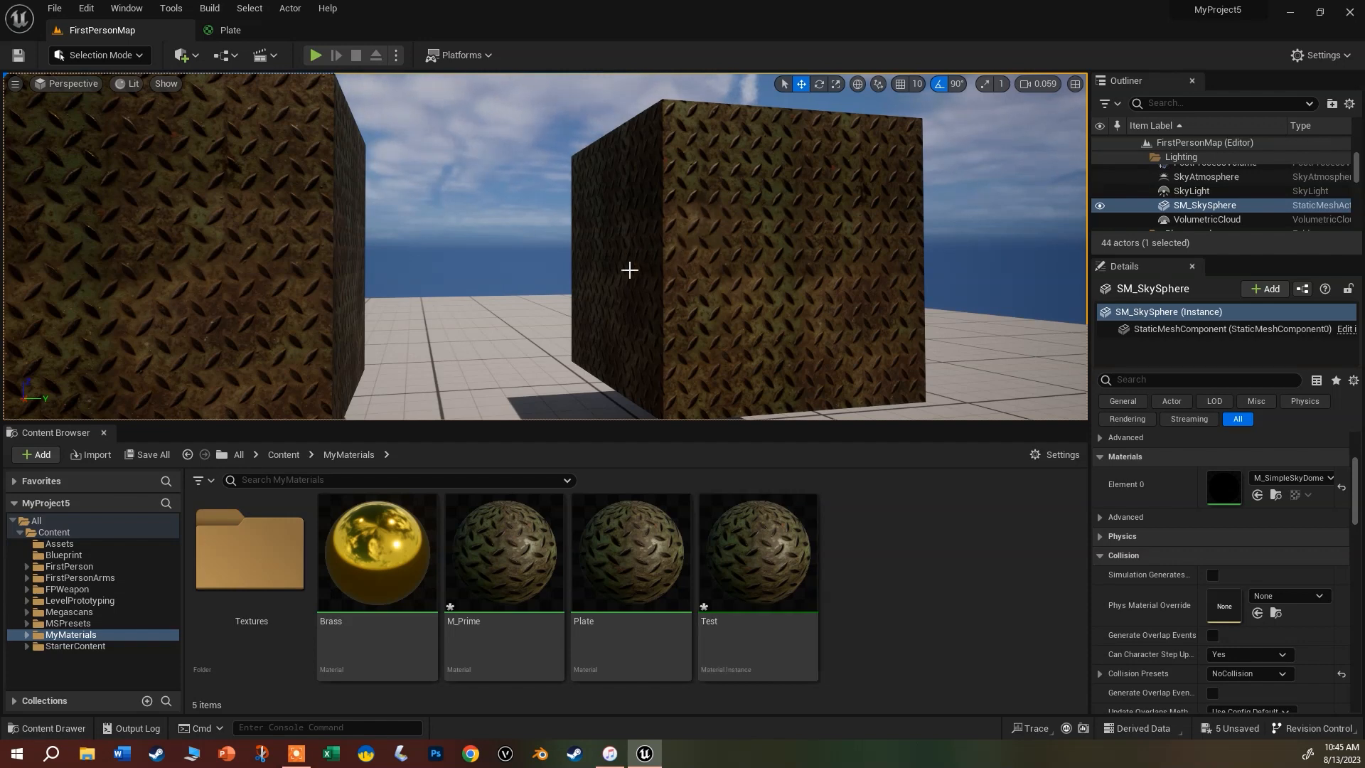
Open the Test material instance and shrink and reposition its editor window so the textured cube stays visible.
left_click(756, 552)
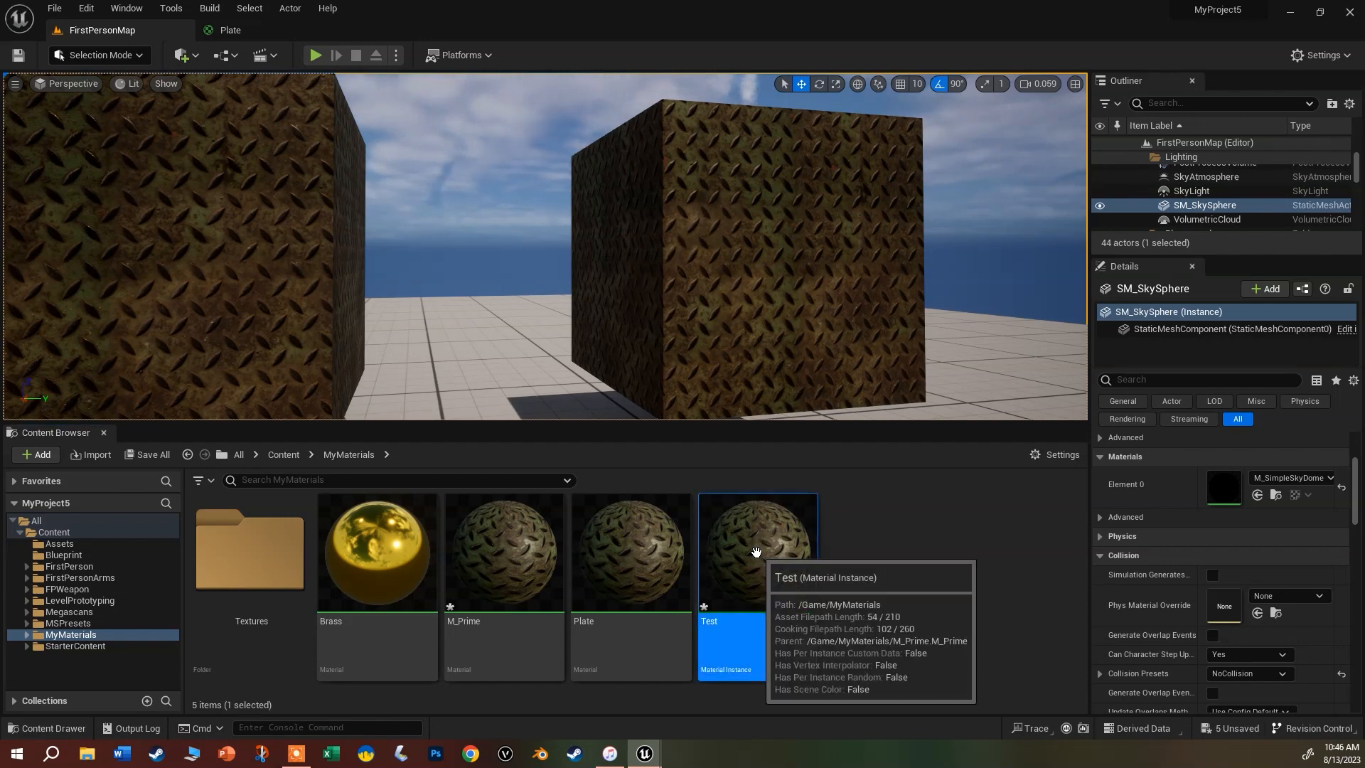
double_click(756, 552)
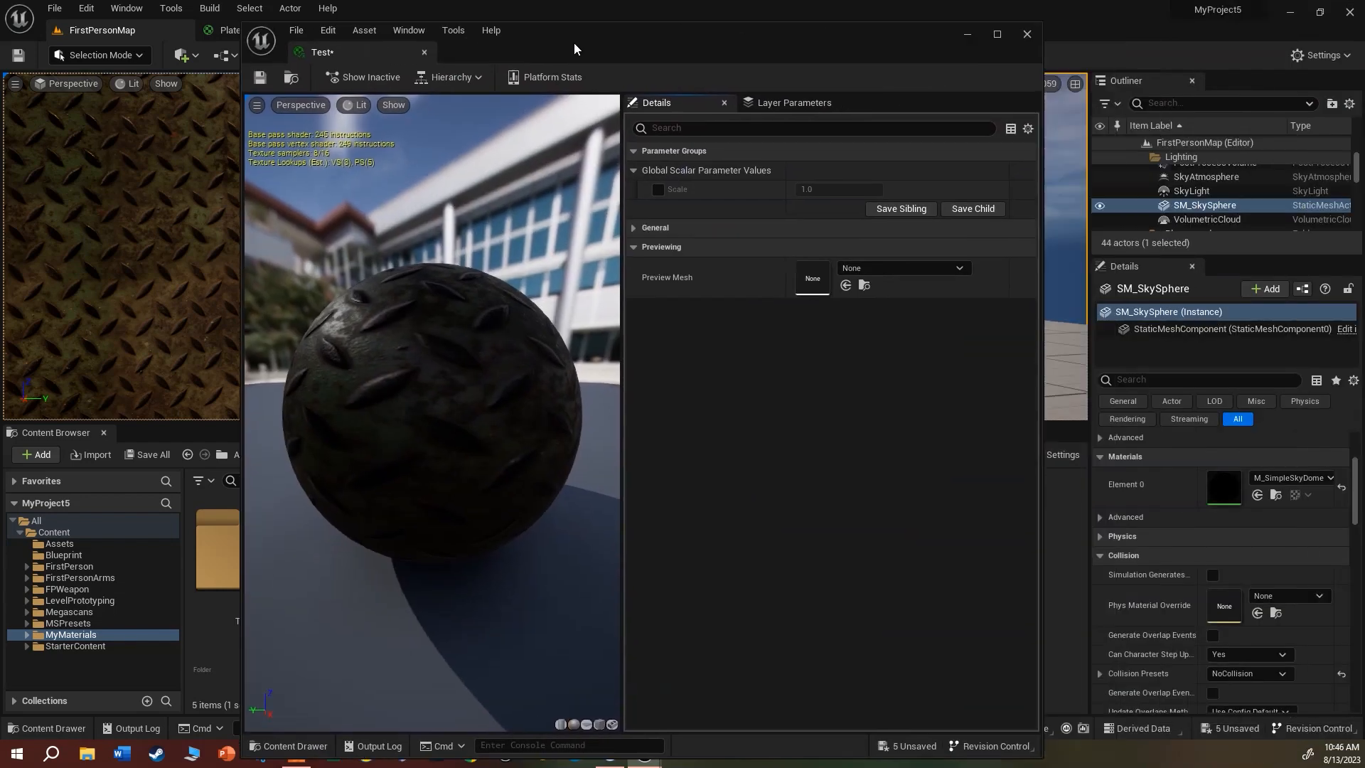
left_click_drag(574, 43, 429, 48)
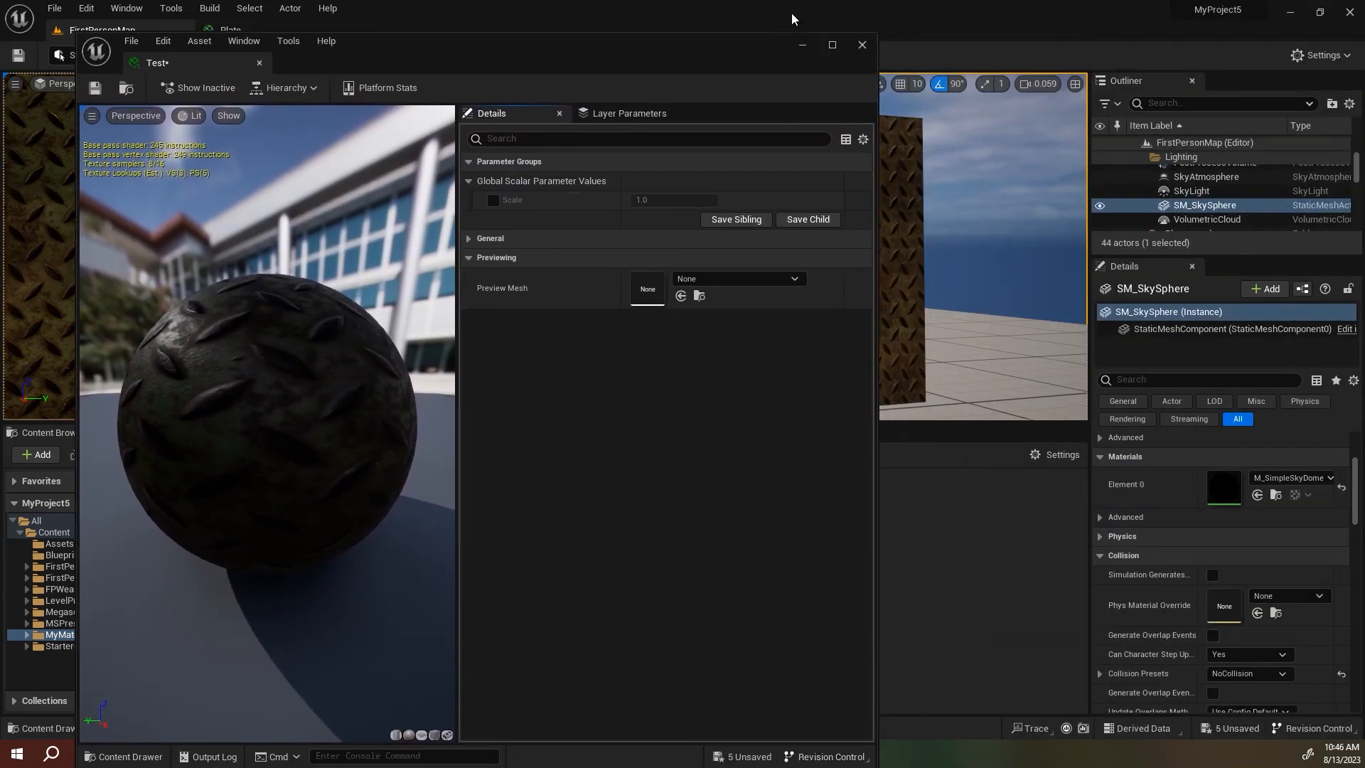
left_click_drag(876, 34, 599, 253)
left_click_drag(465, 267, 419, 93)
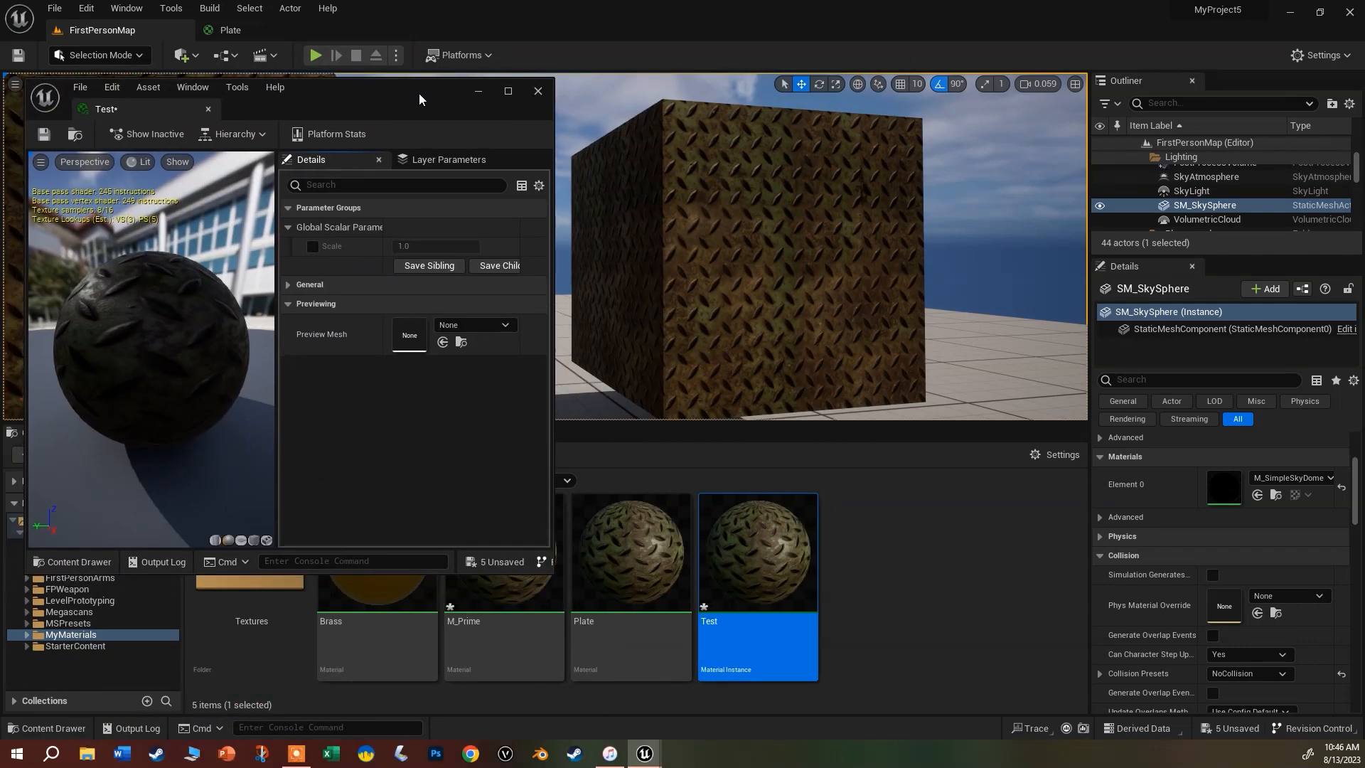
Enable the Scale parameter override in the Test instance and lower its value to about 0.18.
left_click(312, 247)
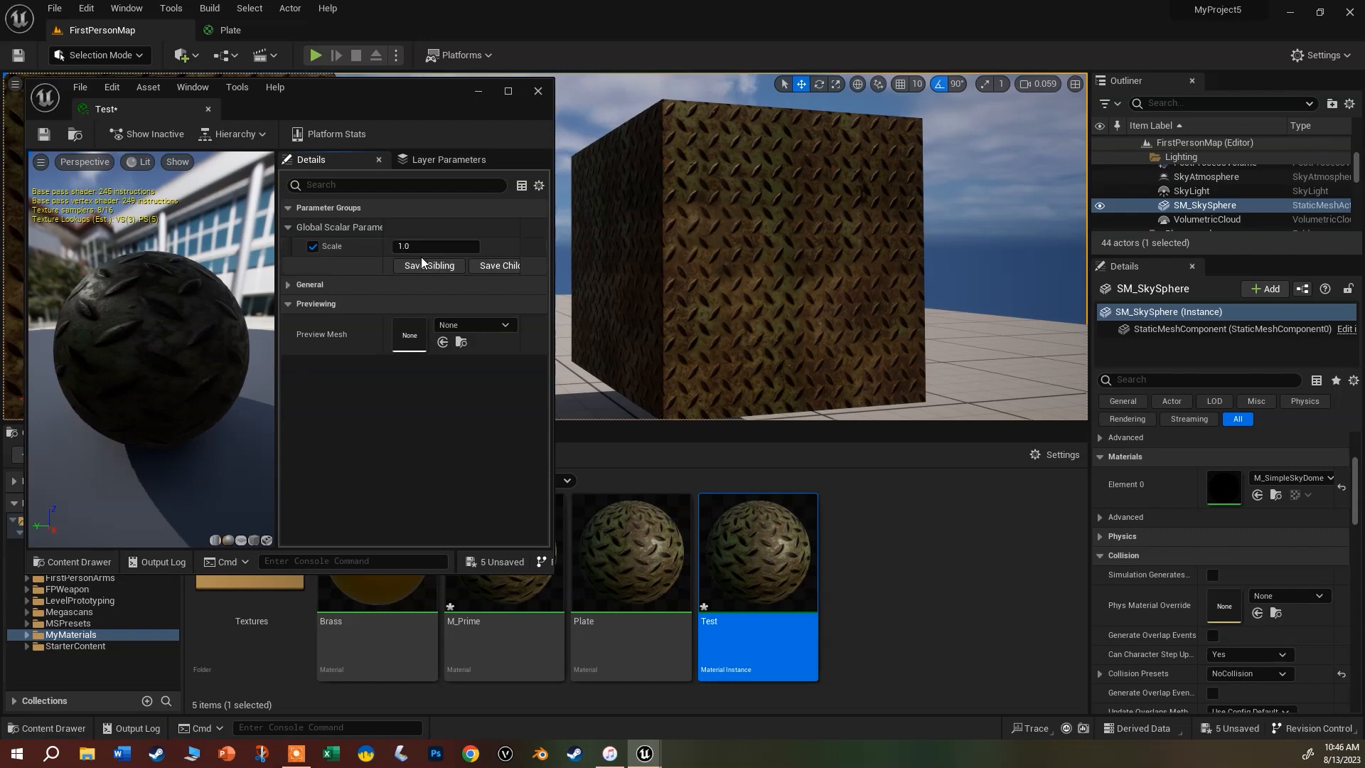
mouse_move(460, 246)
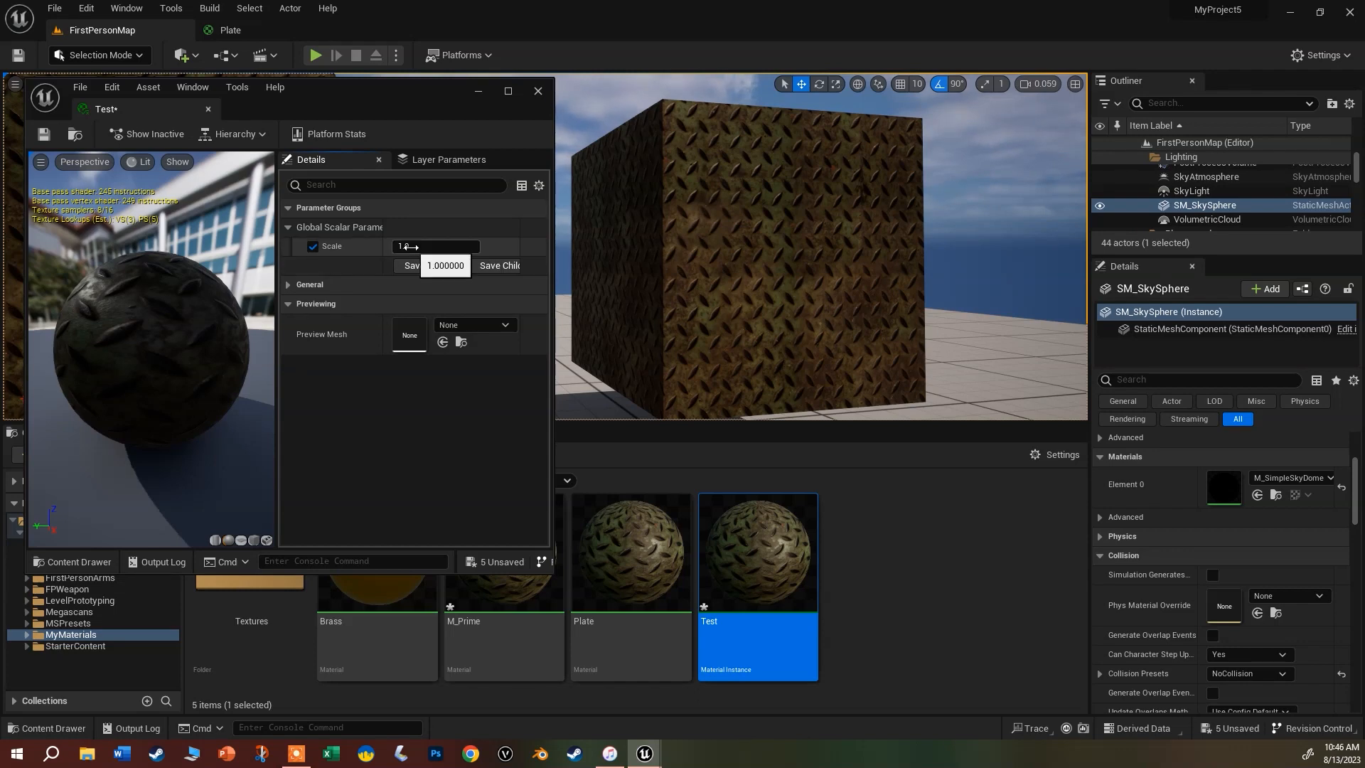
mouse_move(408, 247)
left_mouse_down()
mouse_move(460, 247)
mouse_move(407, 247)
left_mouse_up()
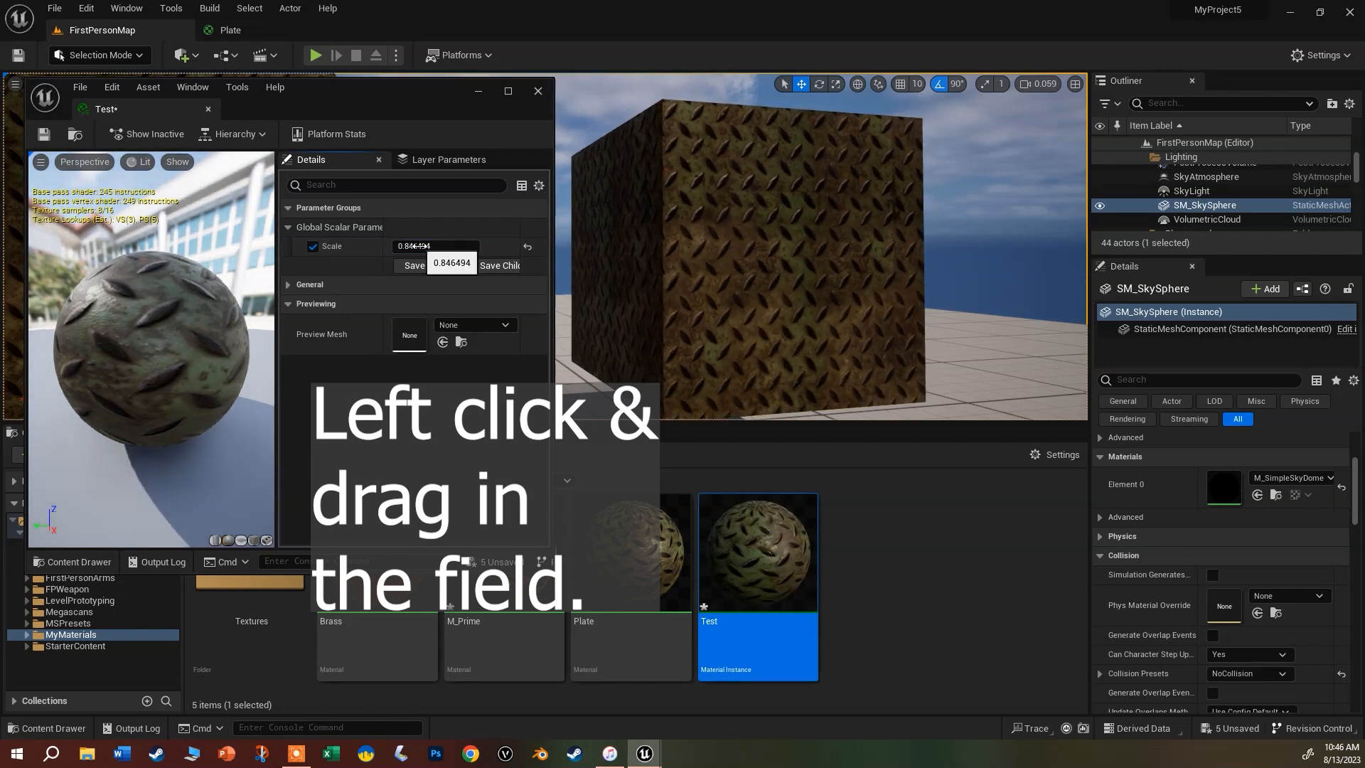
left_click_drag(434, 83, 625, 279)
left_click_drag(617, 441, 384, 186)
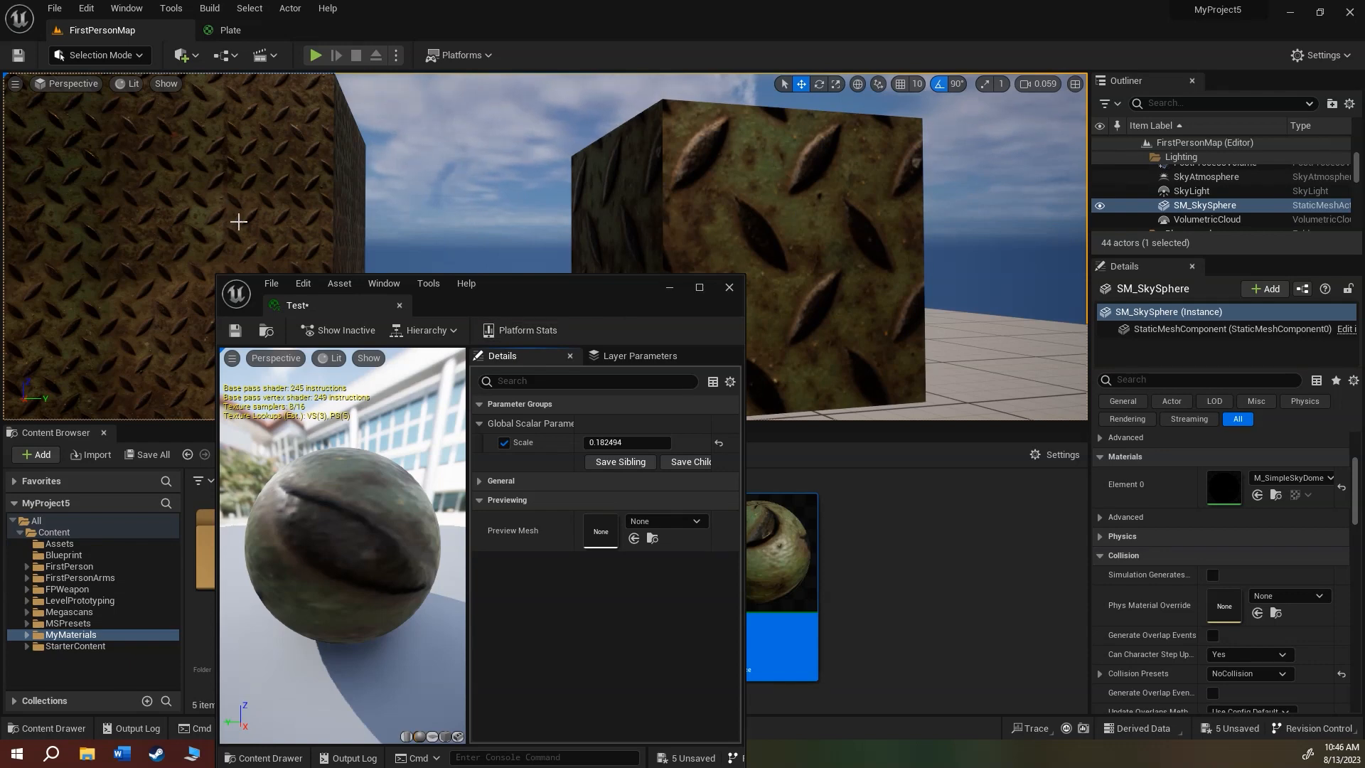
left_click_drag(590, 289, 391, 141)
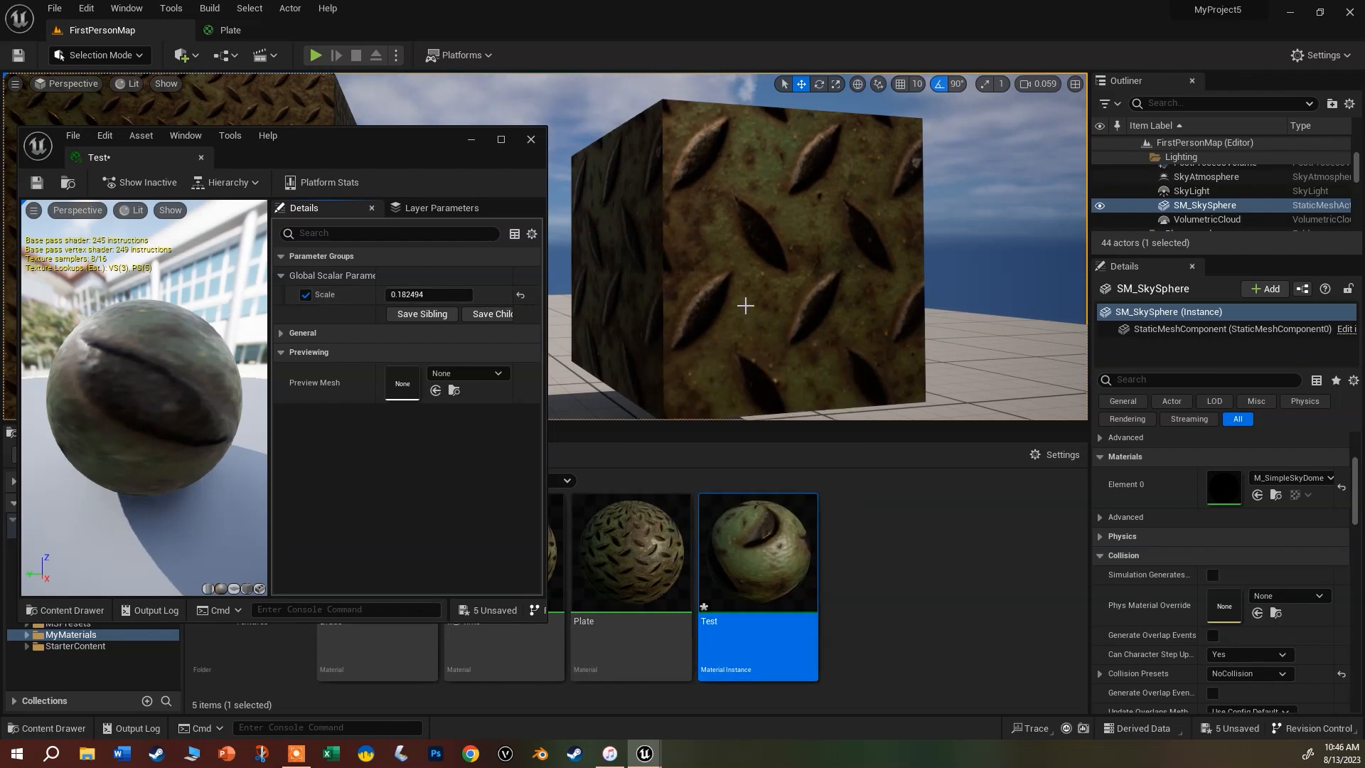
Toggle the Scale override to compare the cube's texture, leave it disabled, and close the Test instance editor.
left_click_drag(348, 140, 466, 128)
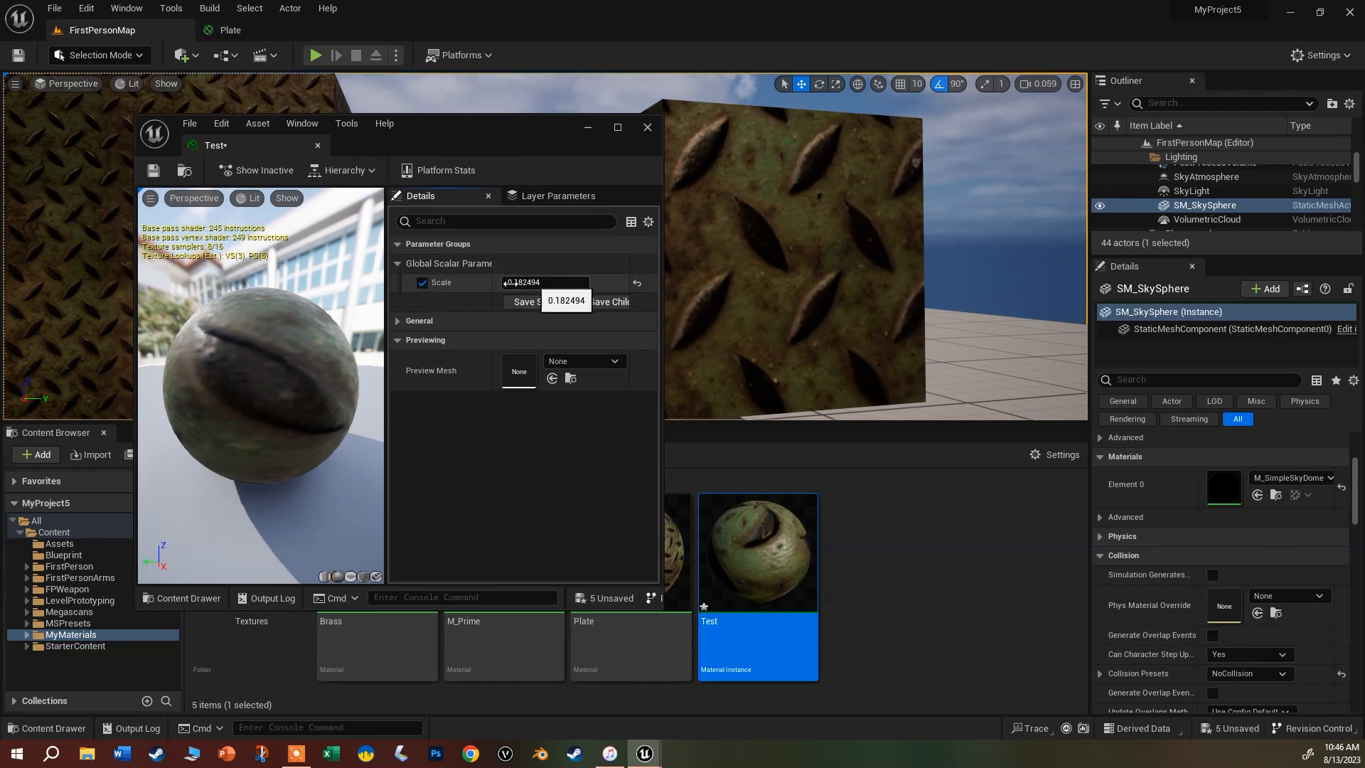
left_click(424, 287)
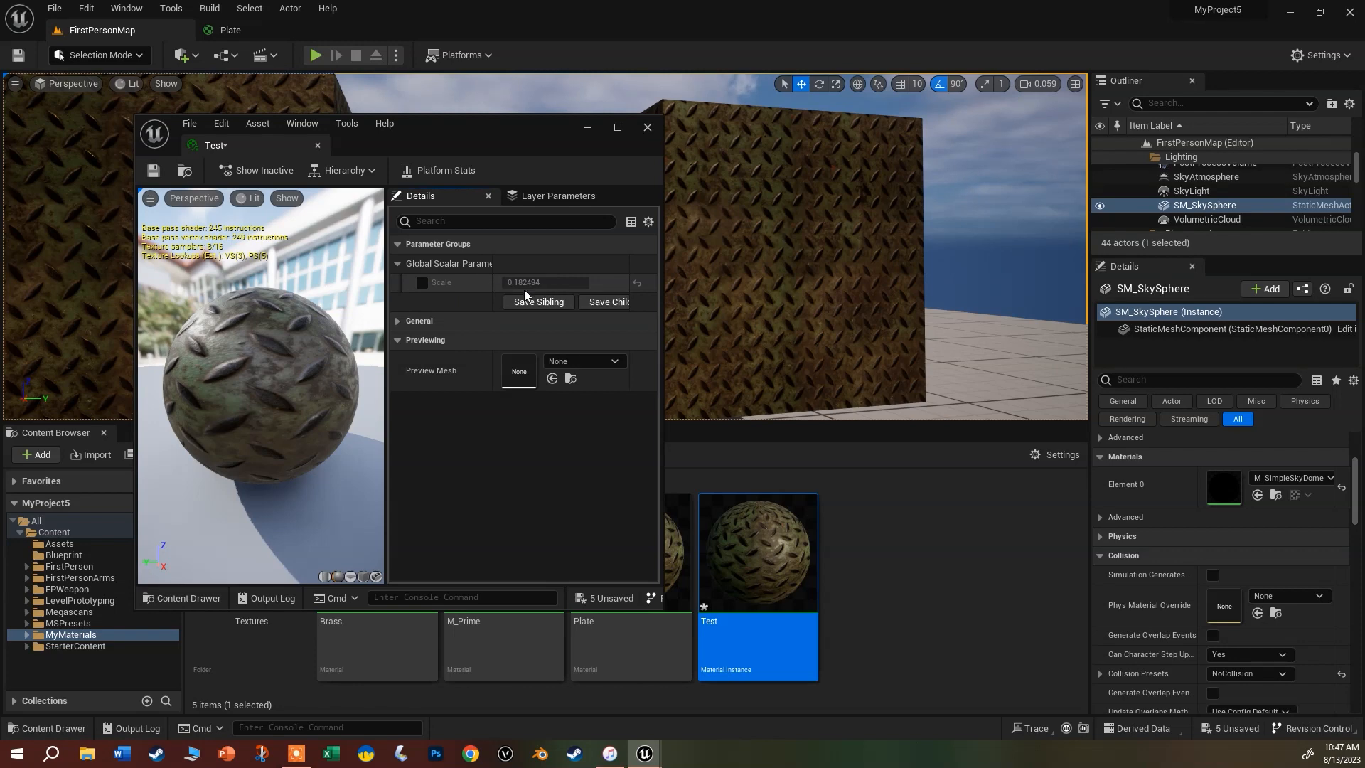
left_click_drag(475, 126, 966, 309)
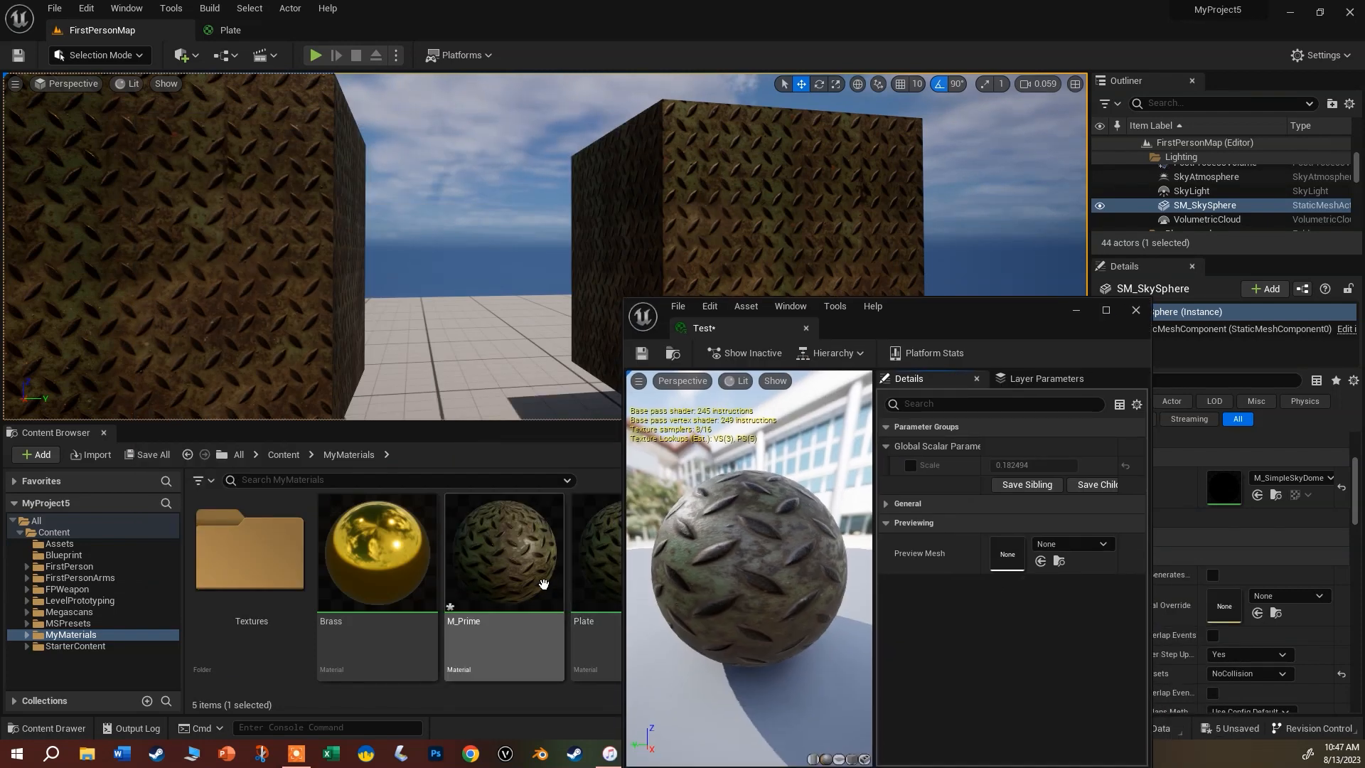
left_click(912, 465)
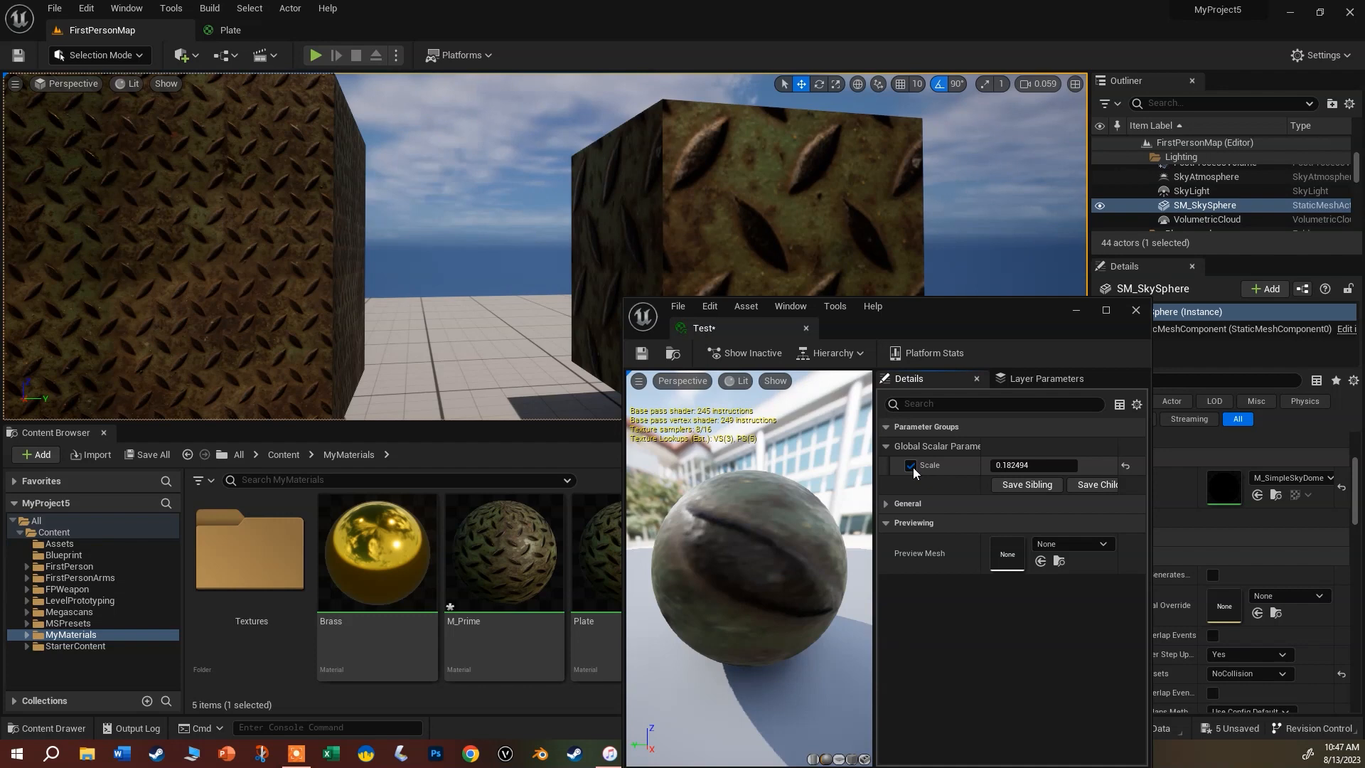
left_click(912, 465)
left_click(1136, 311)
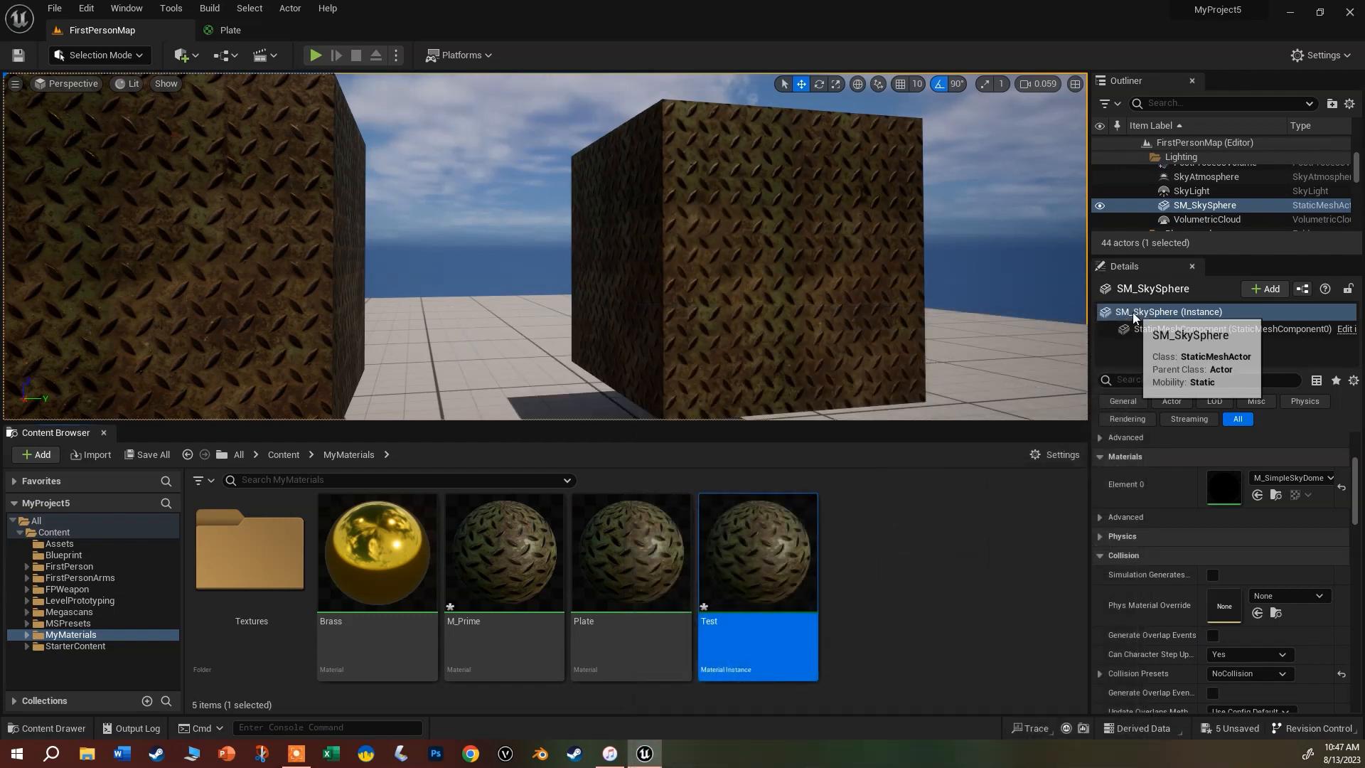
left_click(914, 565)
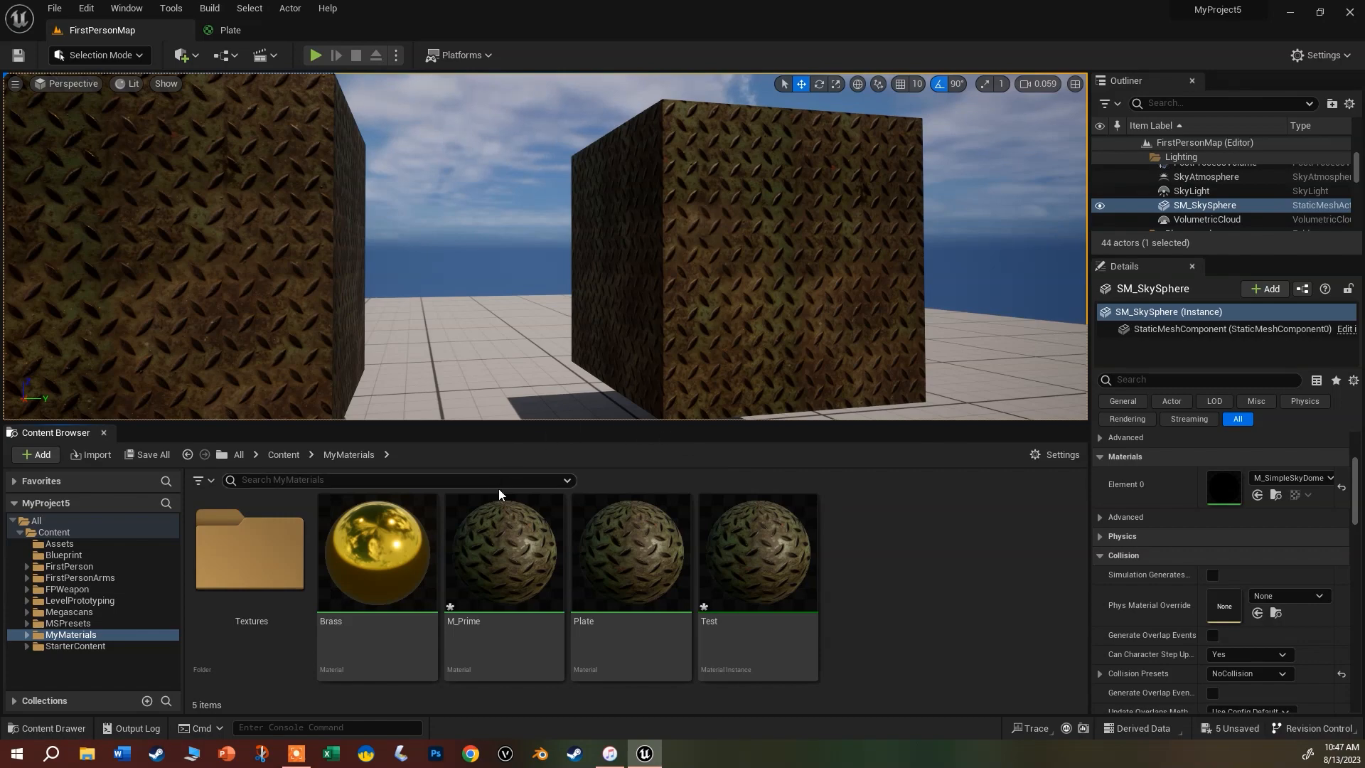
Open the M_Prime material's node graph for editing with its texture sample nodes in view.
mouse_move(505, 565)
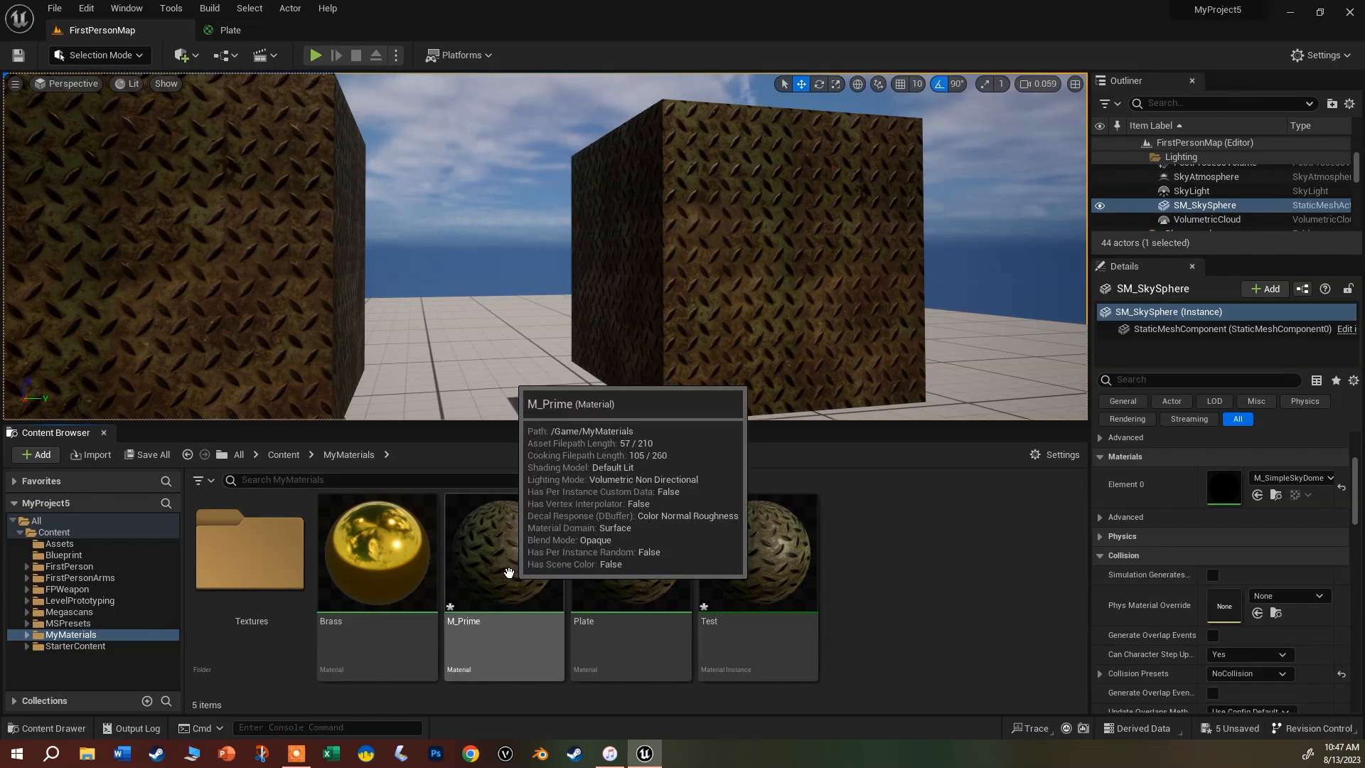
double_click(509, 573)
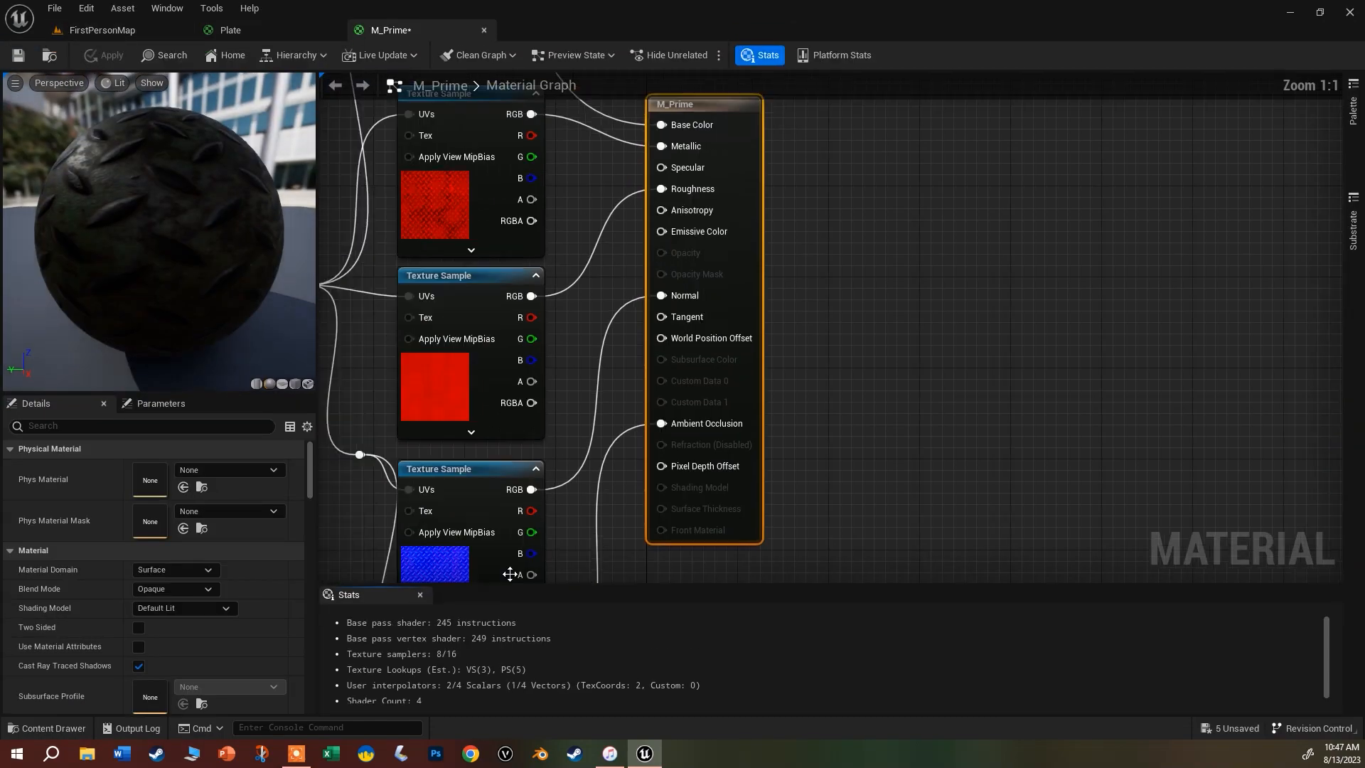
scroll(526, 410, "down", 4)
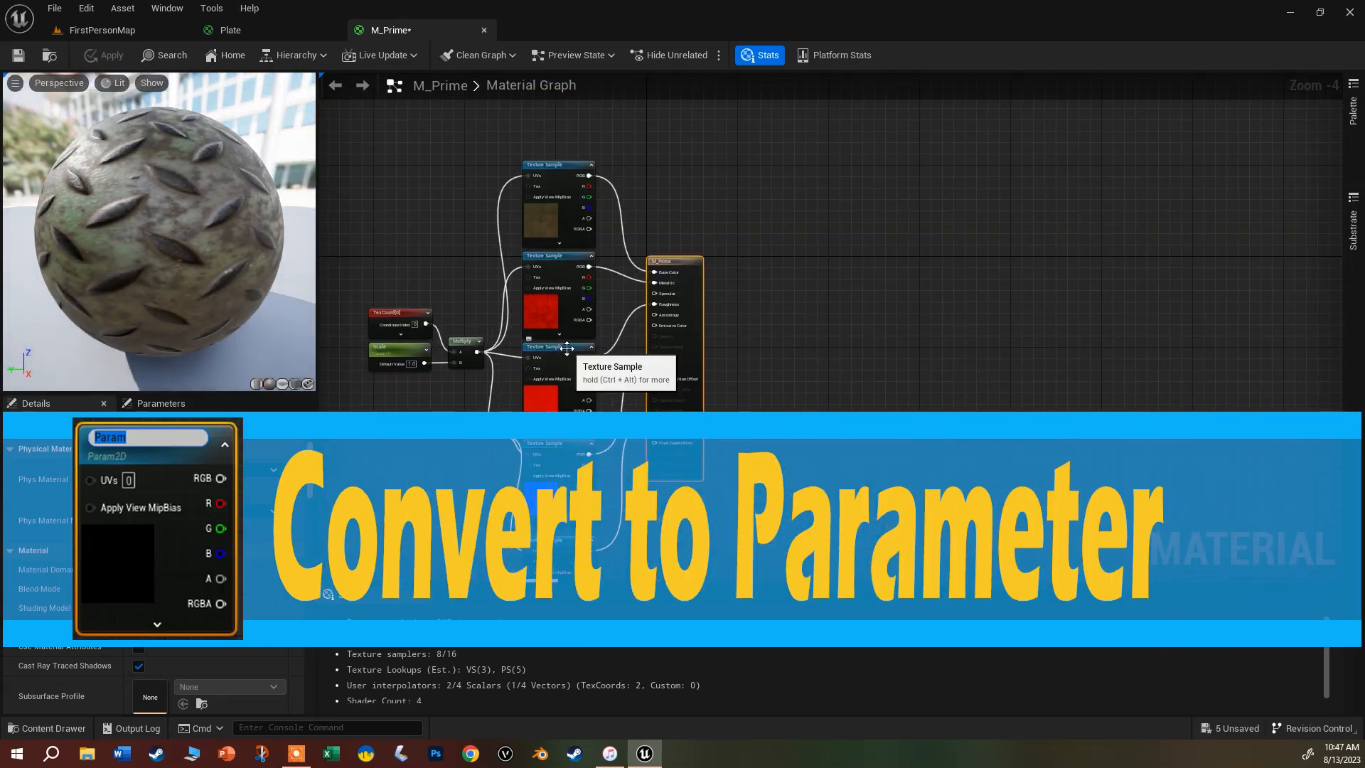
Convert the base color Texture Sample node to a parameter named Color.
scroll(568, 128, "up", 4)
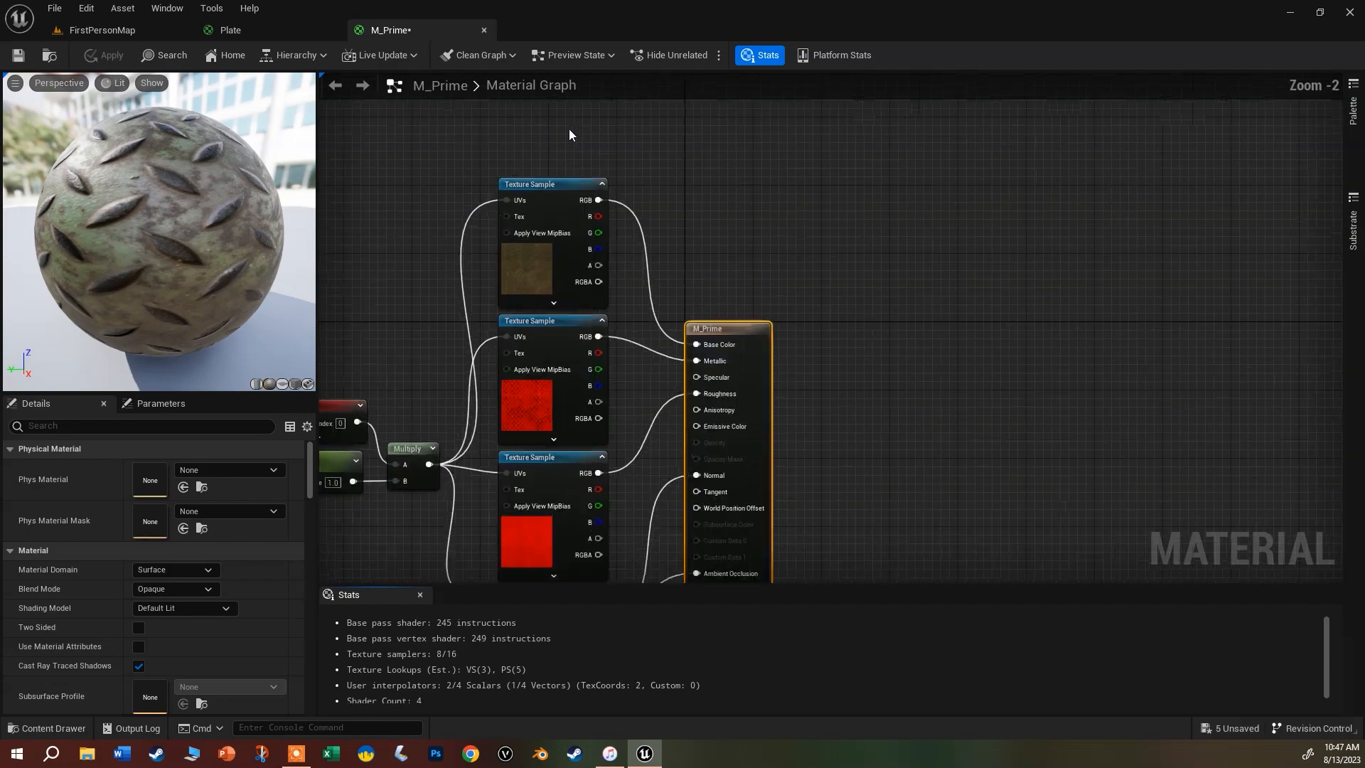
left_click(536, 201)
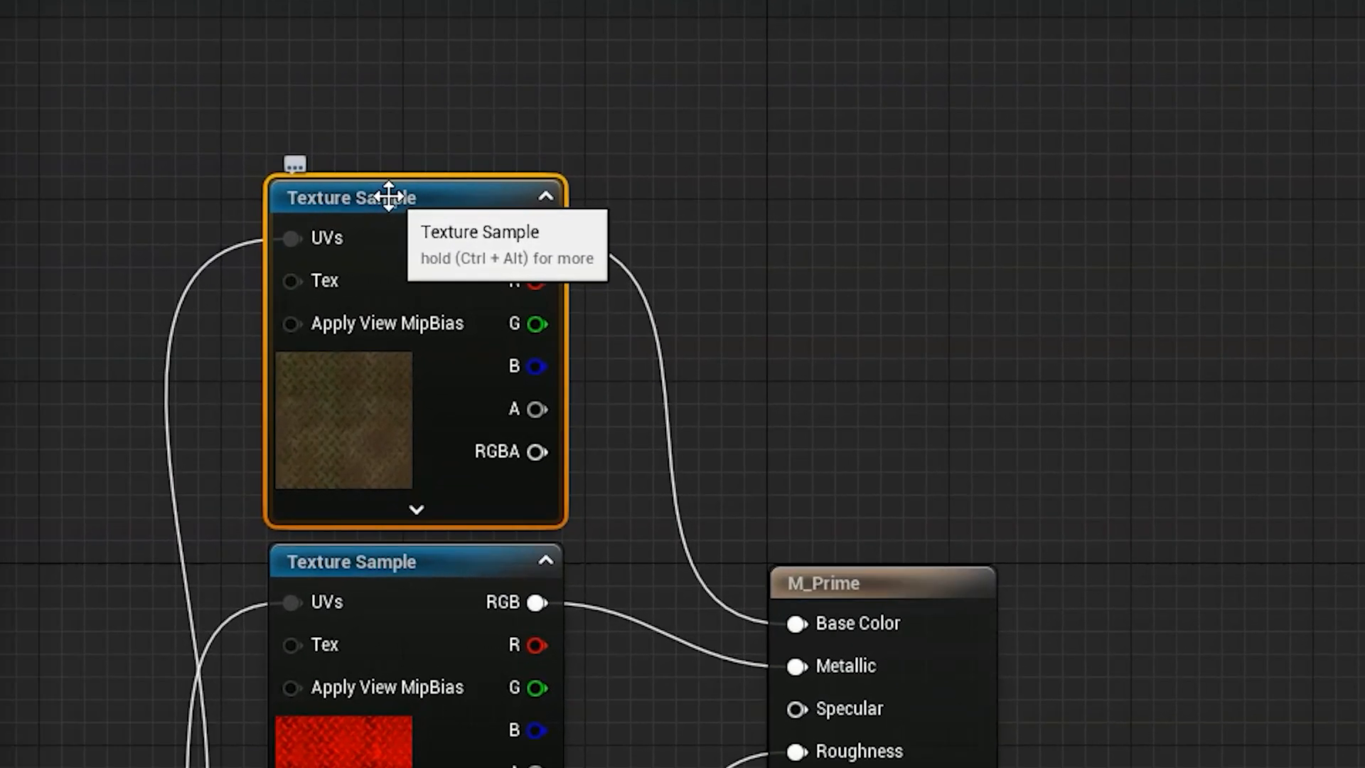
right_click(389, 197)
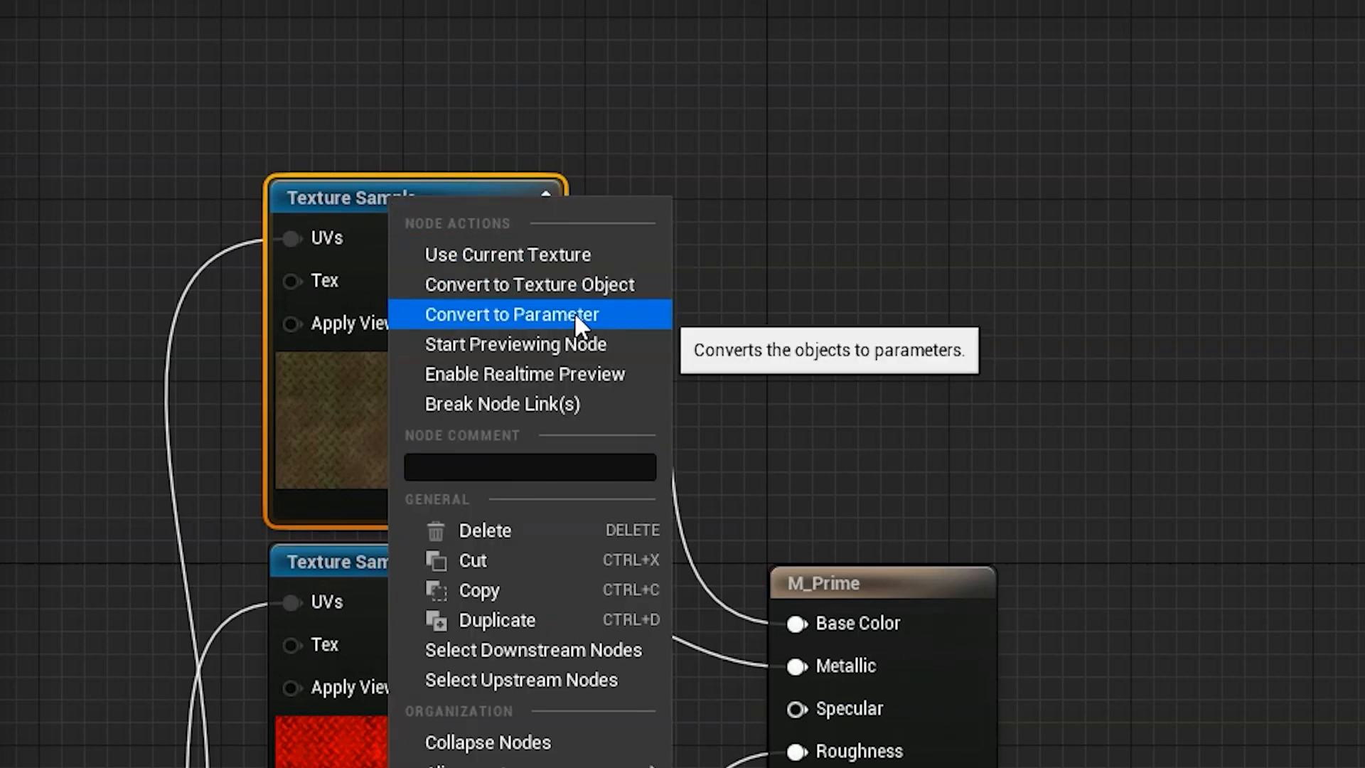
left_click(616, 315)
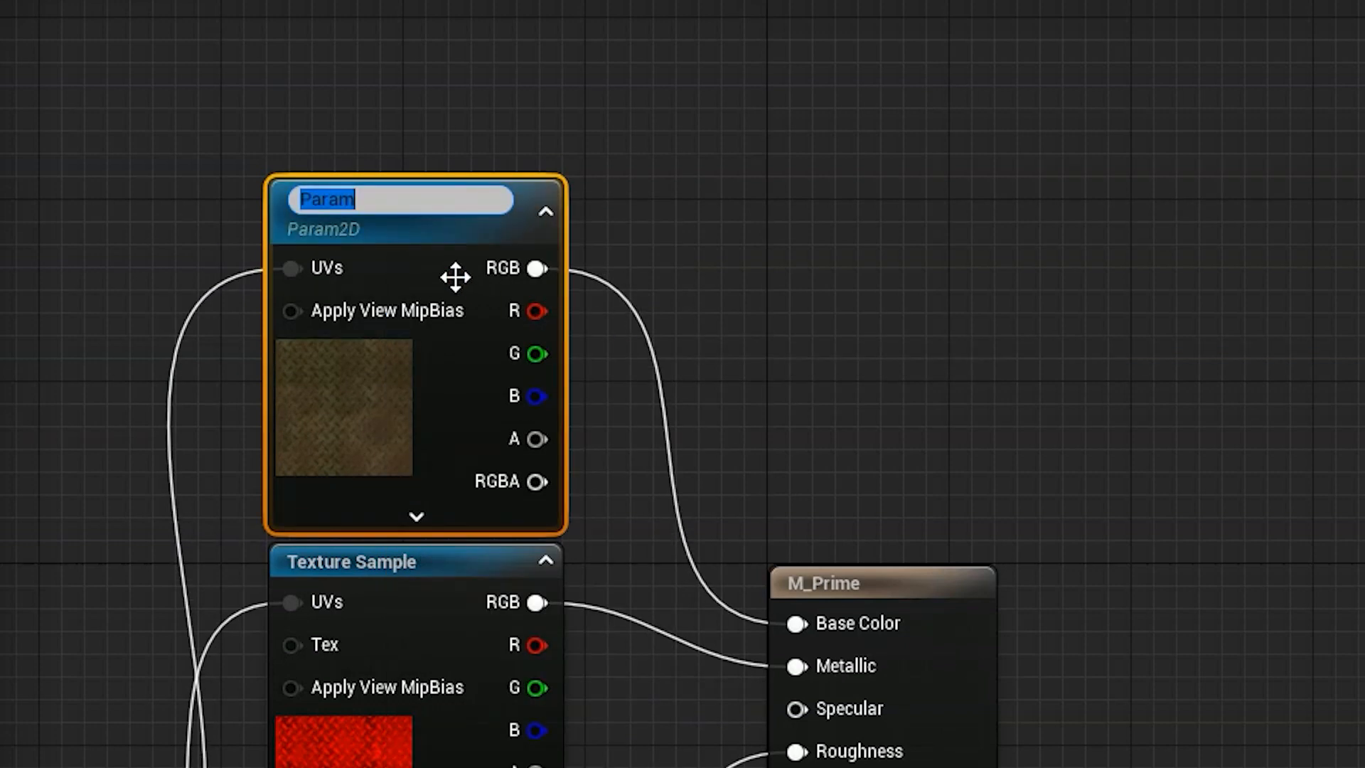
type("Color")
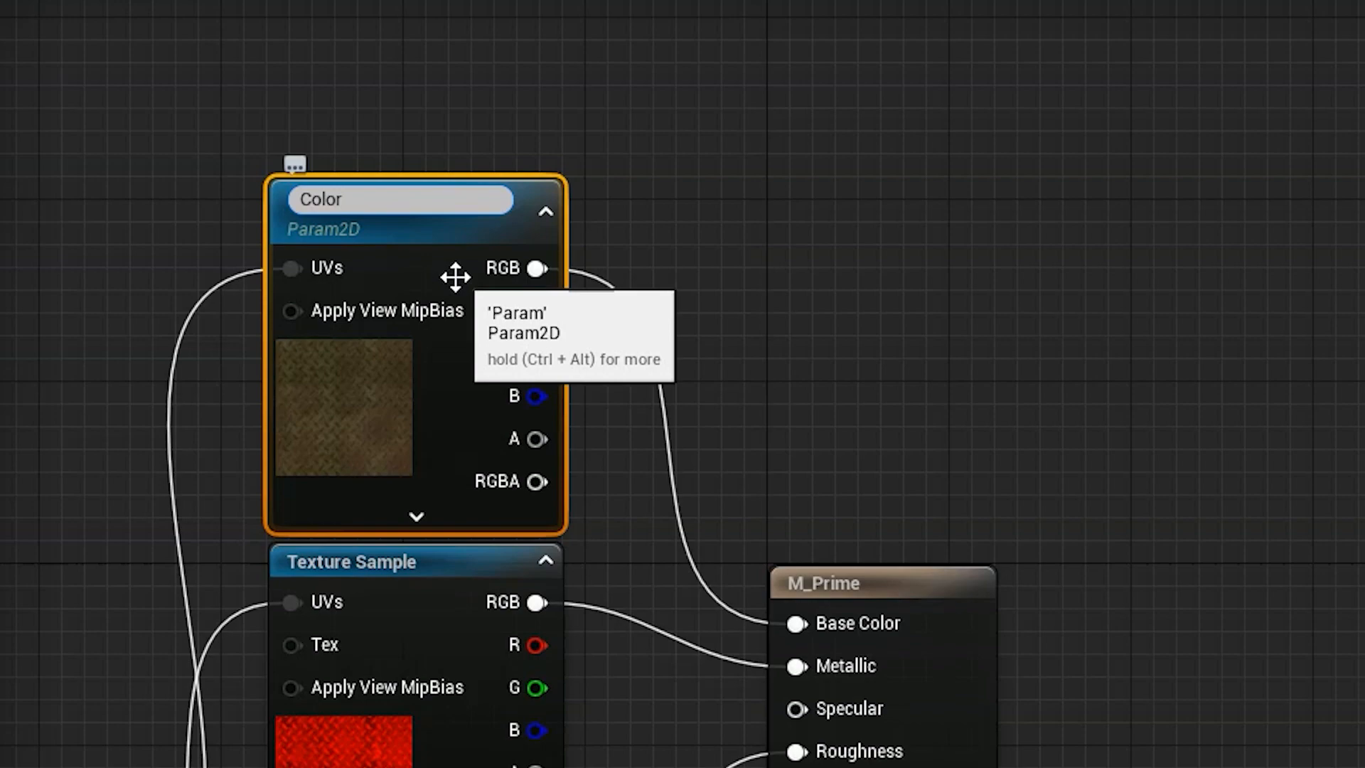
key("Return")
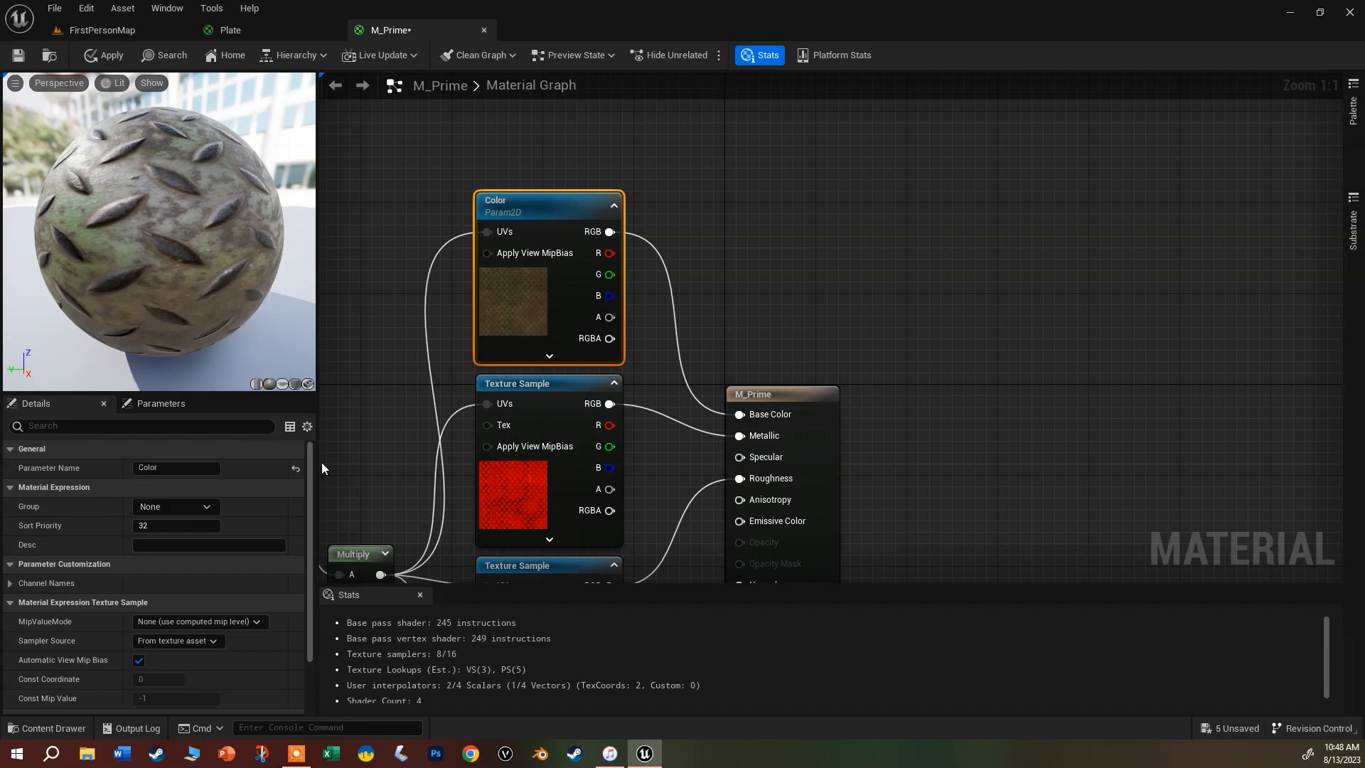
Set the Color parameter's default texture to Placeholder and save the M_Prime material.
scroll(181, 555, "down", 4)
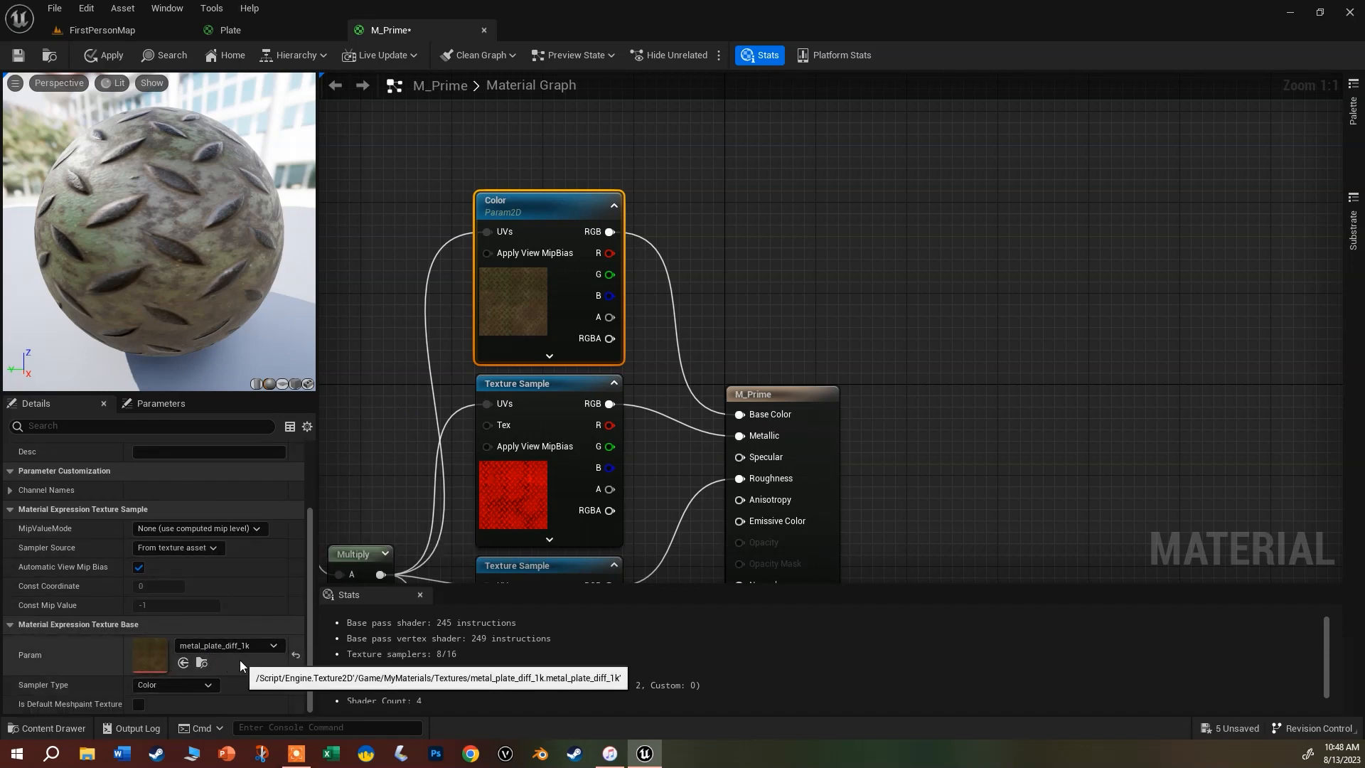
left_click(208, 647)
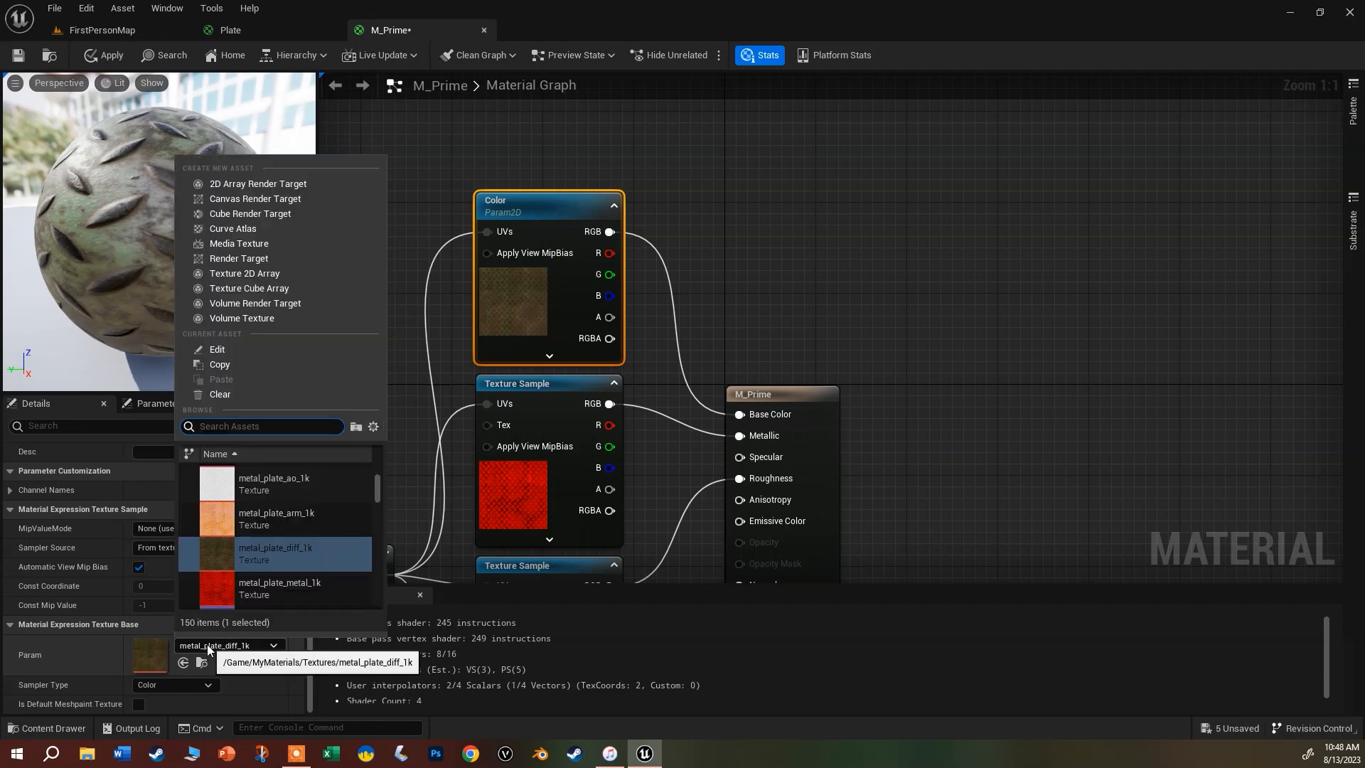
type("placehold")
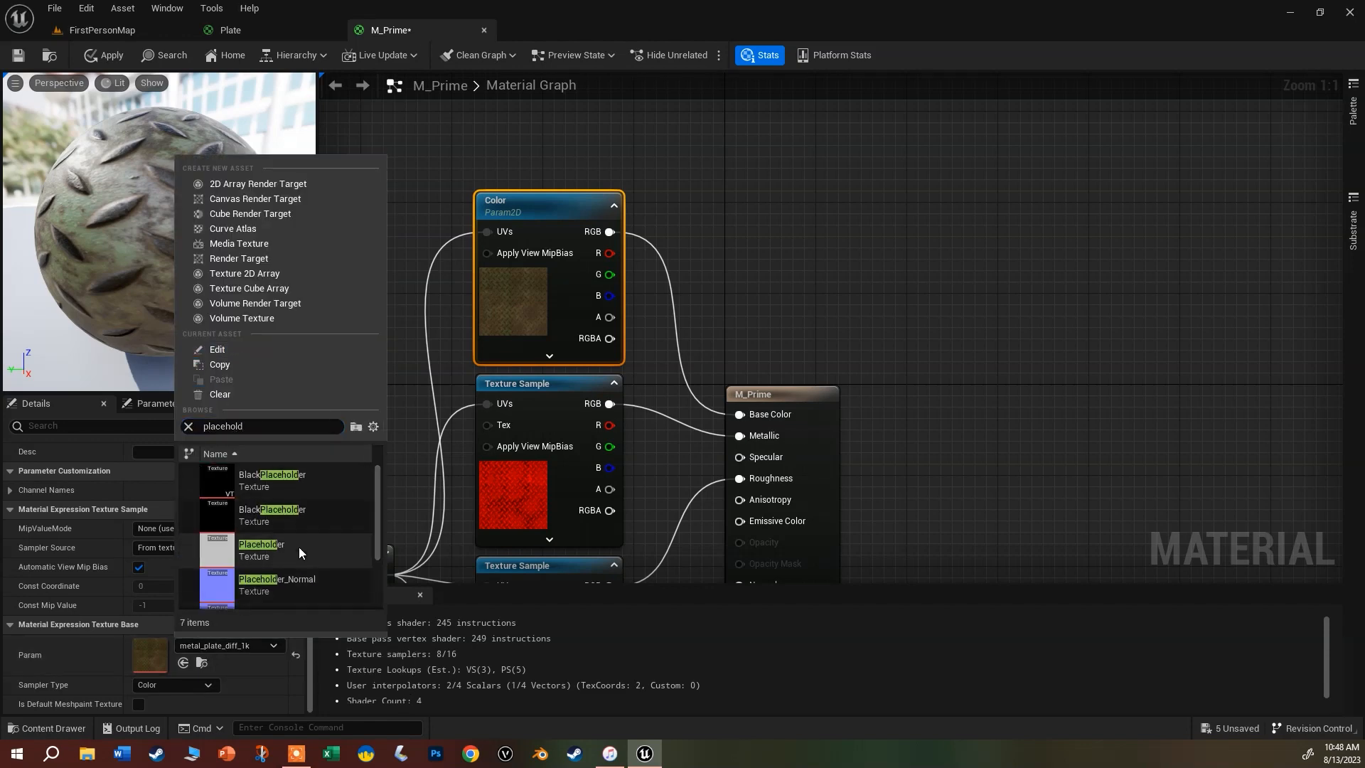
left_click(219, 553)
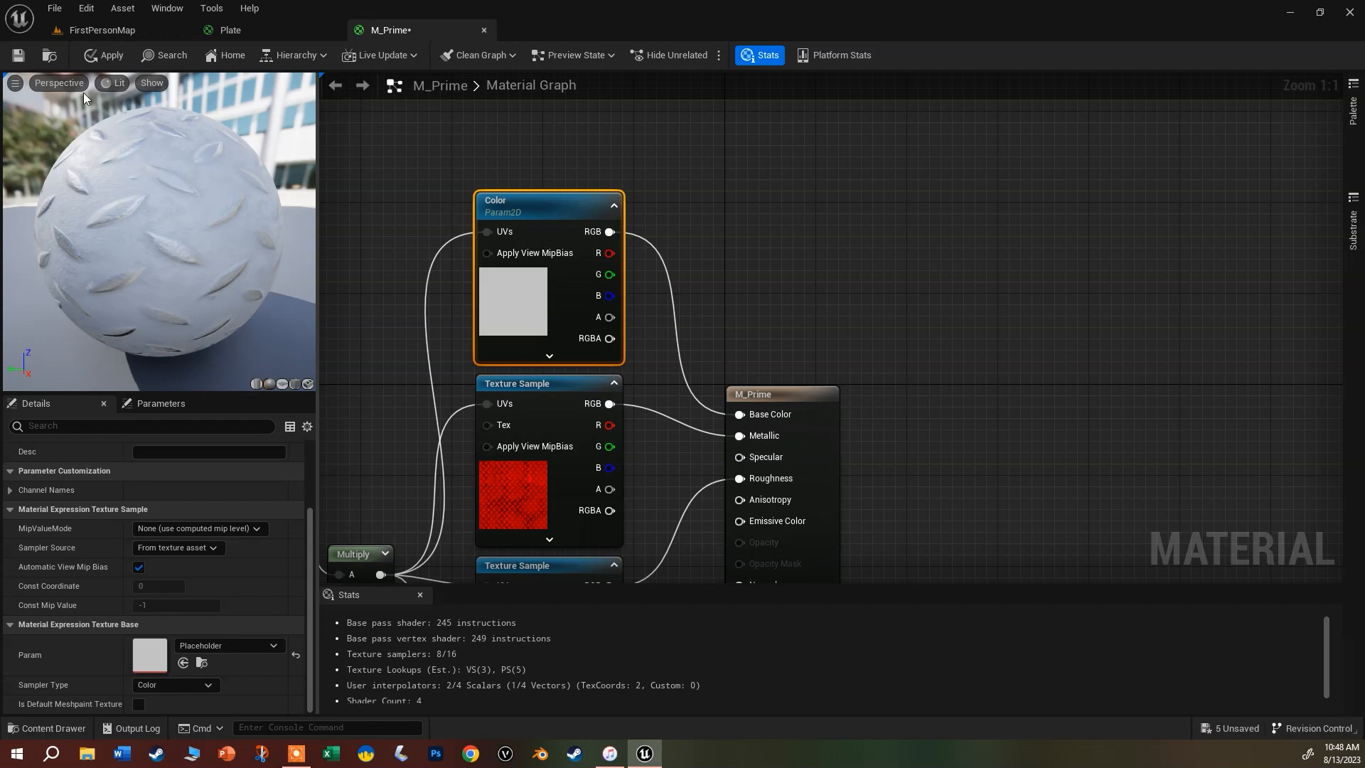
left_click(18, 56)
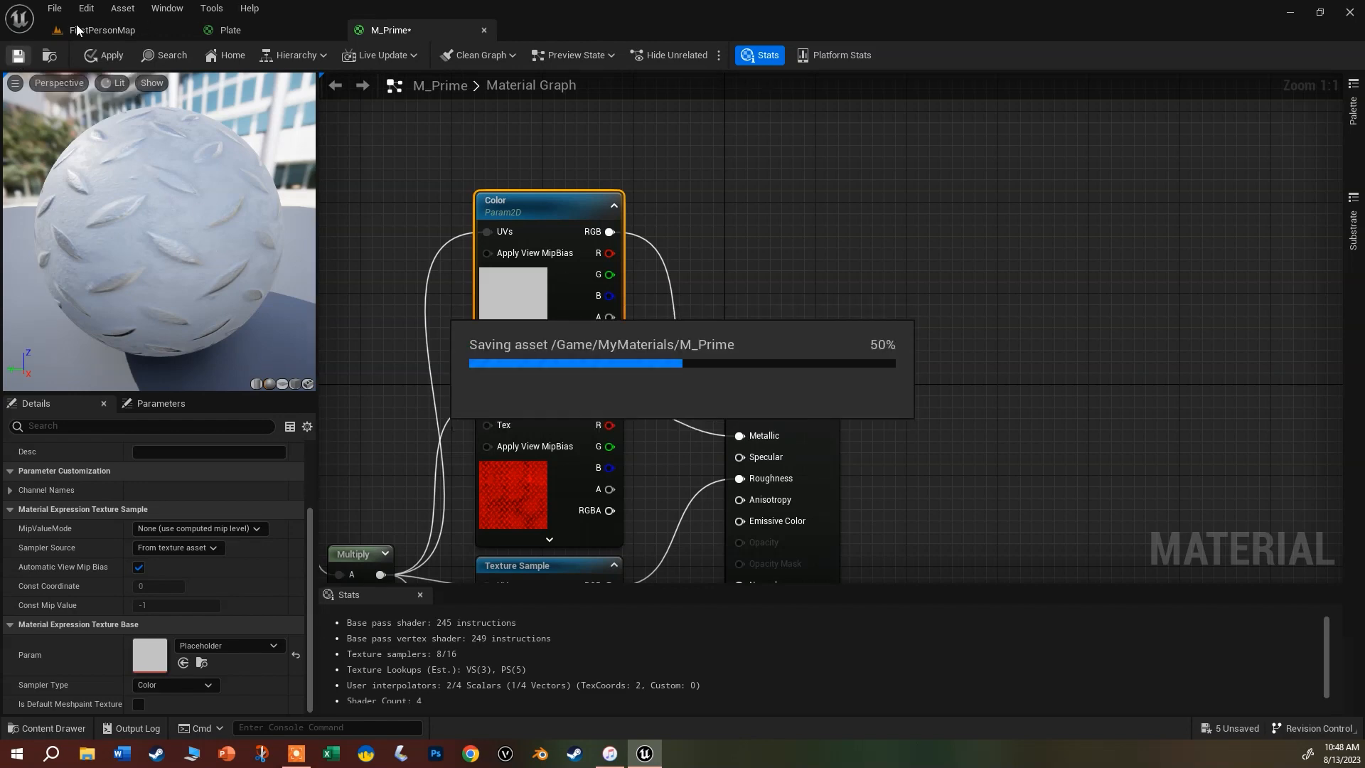
Return to the level, open the Test material instance and enable its Color texture override.
left_click(79, 28)
scroll(704, 277, "down", 5)
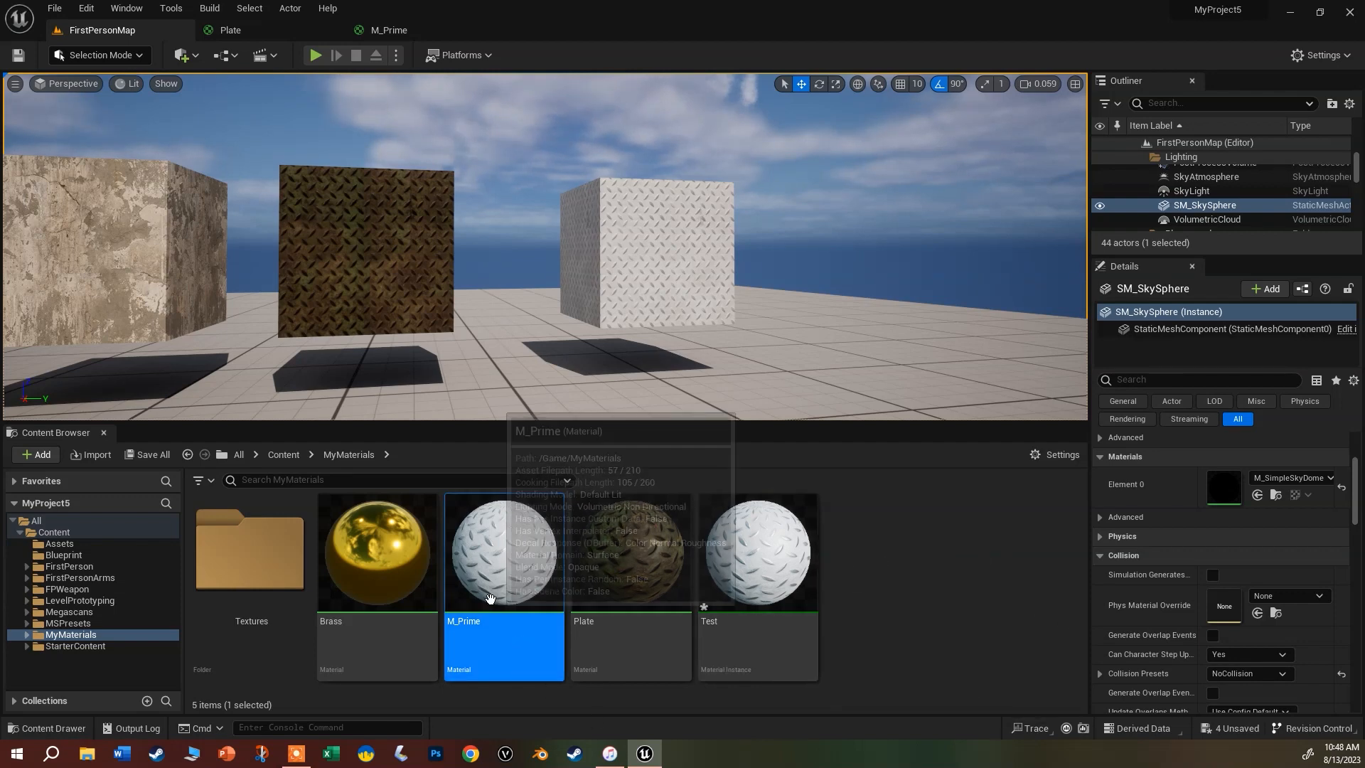
double_click(750, 566)
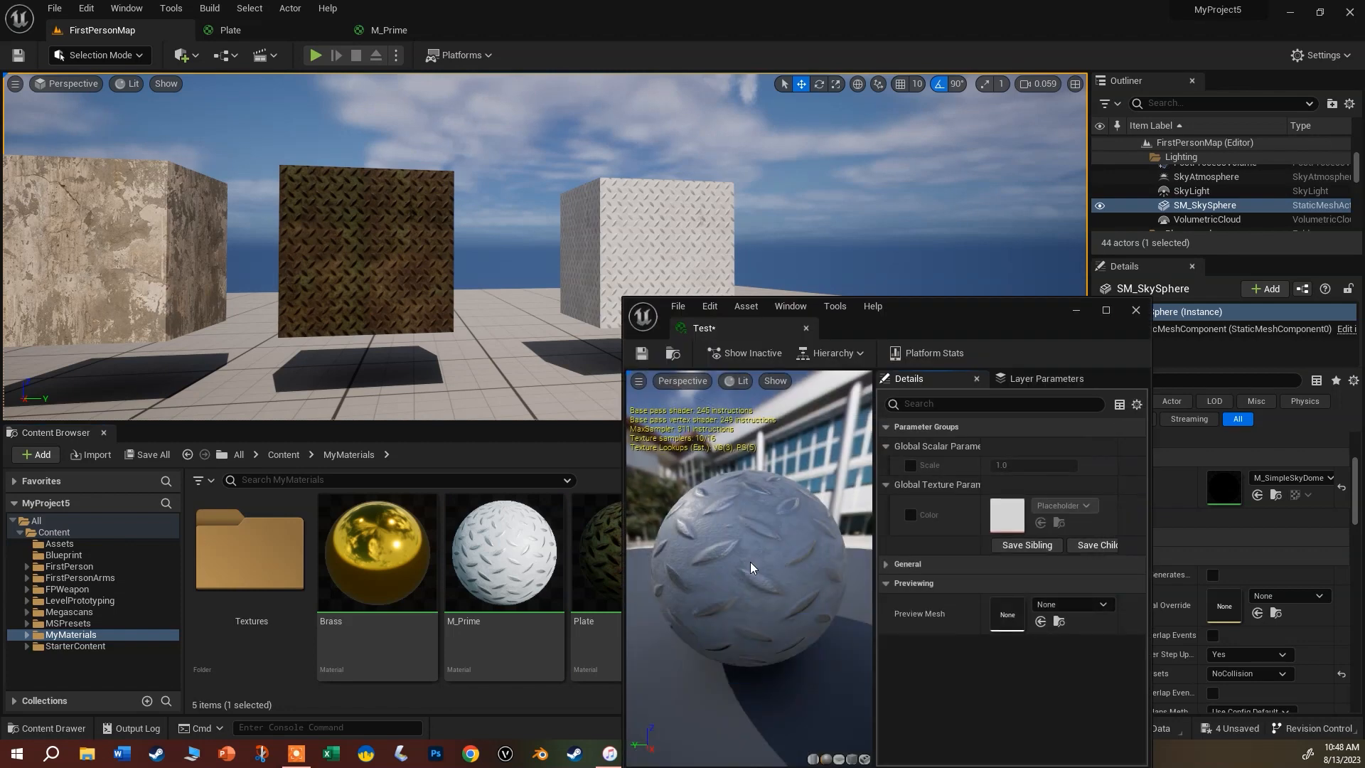
left_click(910, 515)
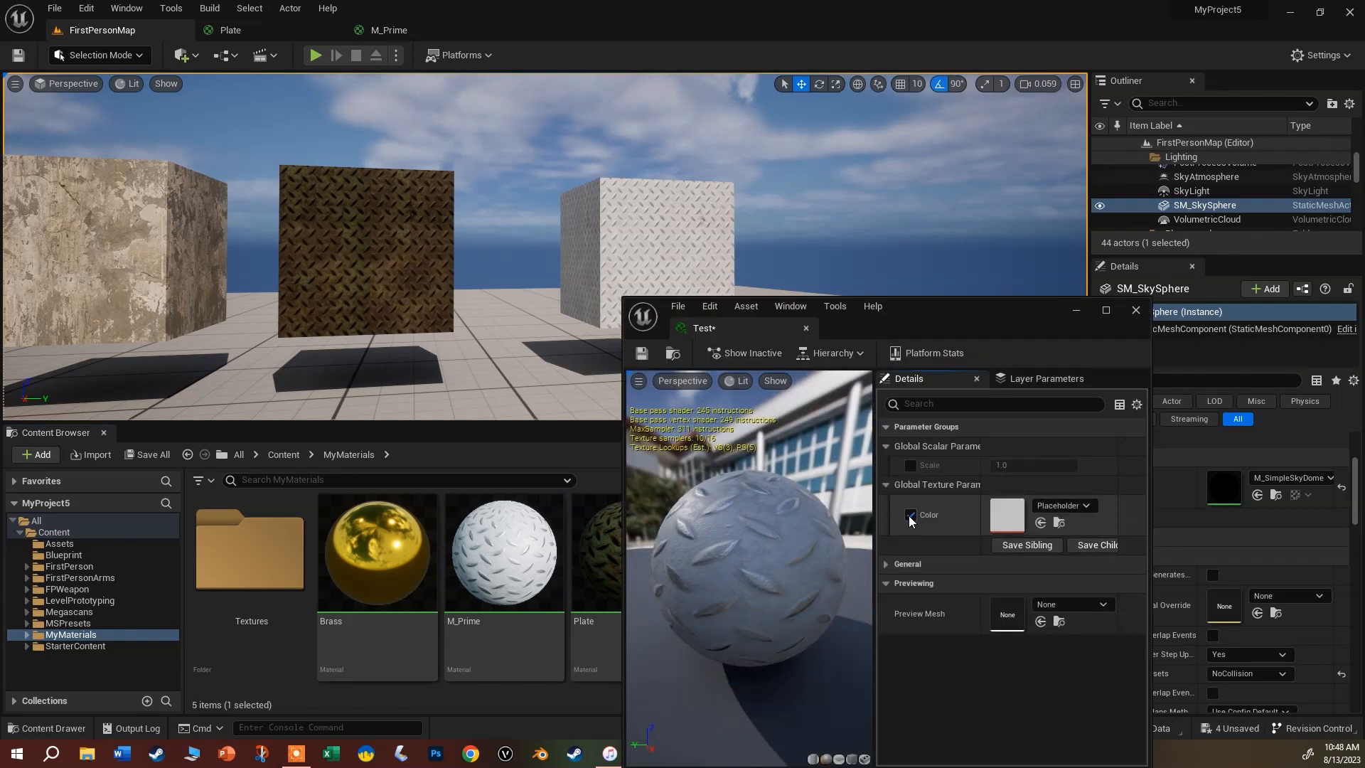
Assign the metal_plate_diff_1k texture to the Test instance's Color parameter.
left_click(1060, 506)
type("plate")
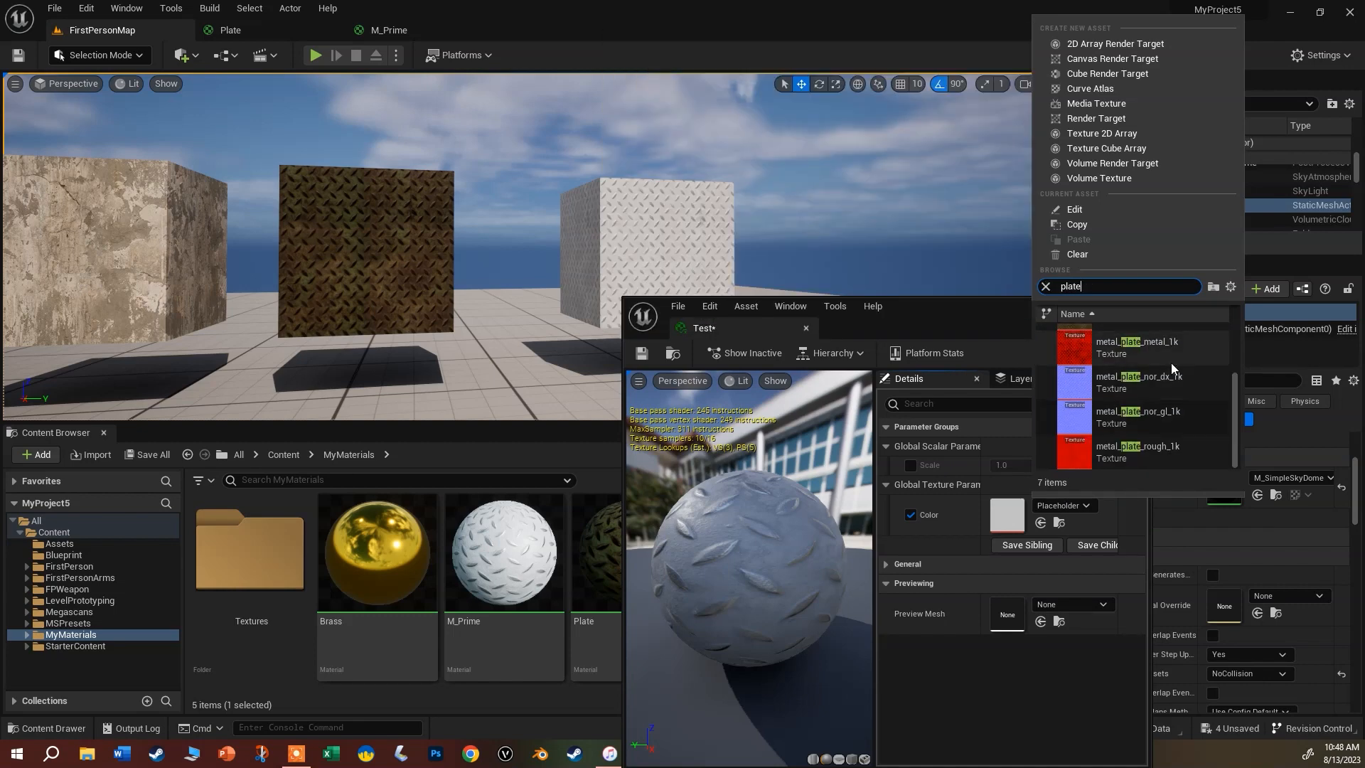
left_click(1109, 329)
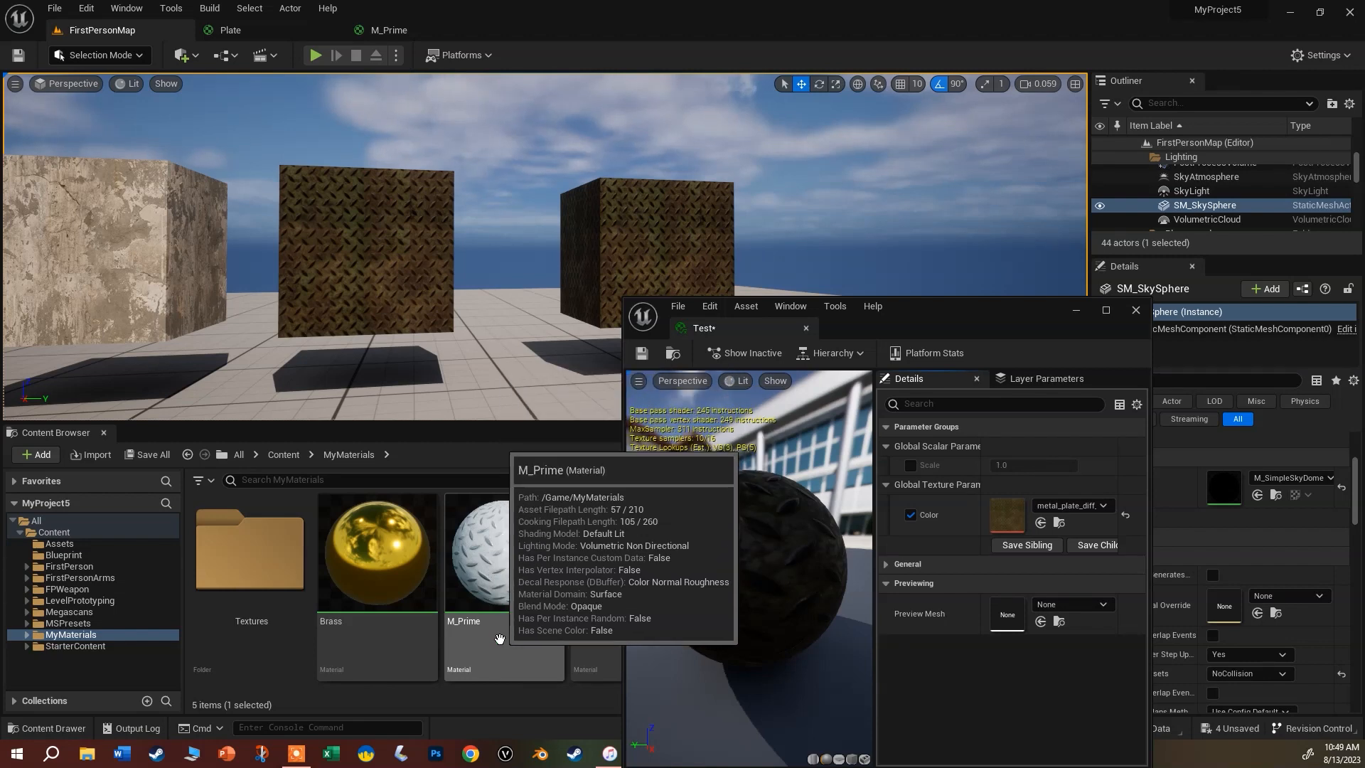
Assign the T_Dirty_Concrete_Wall_xevkfgos_2K_D texture to the Test instance's Color parameter.
left_click(1066, 506)
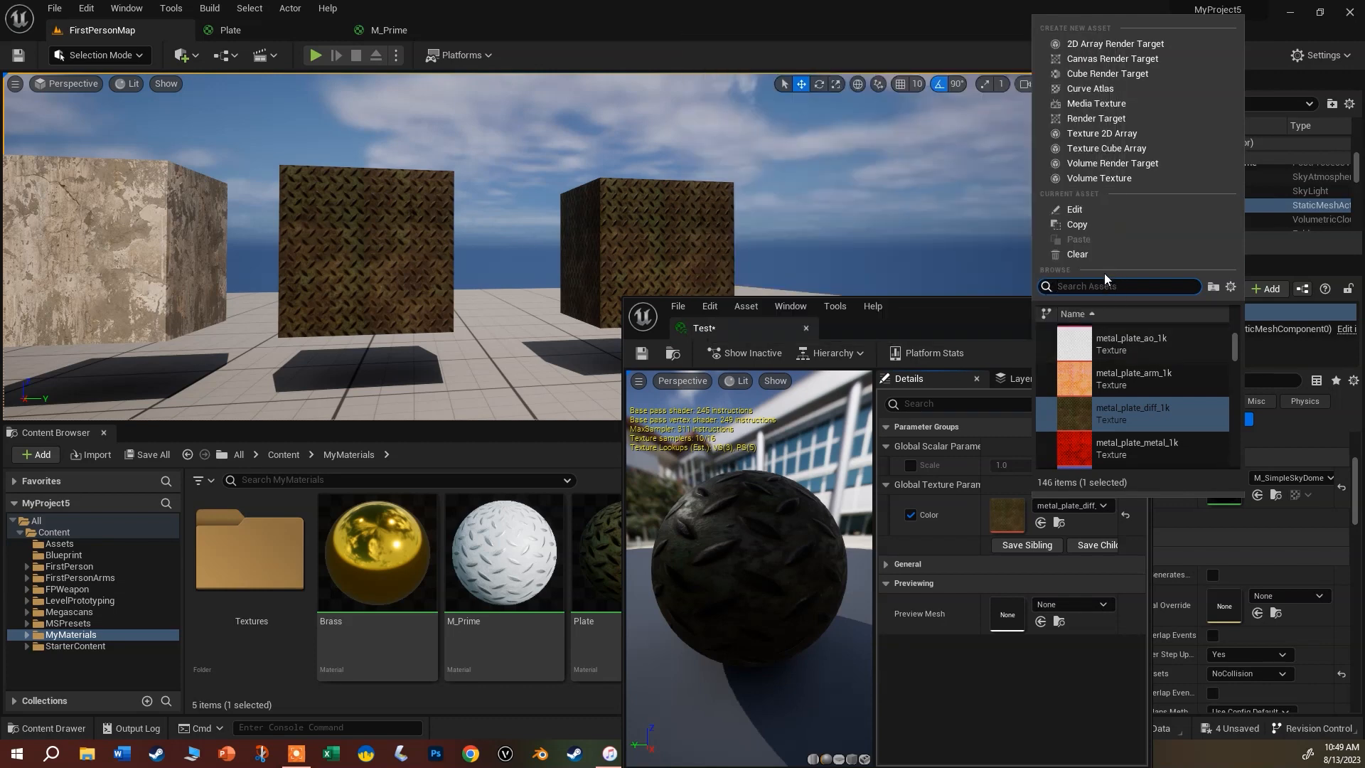
type("dirty")
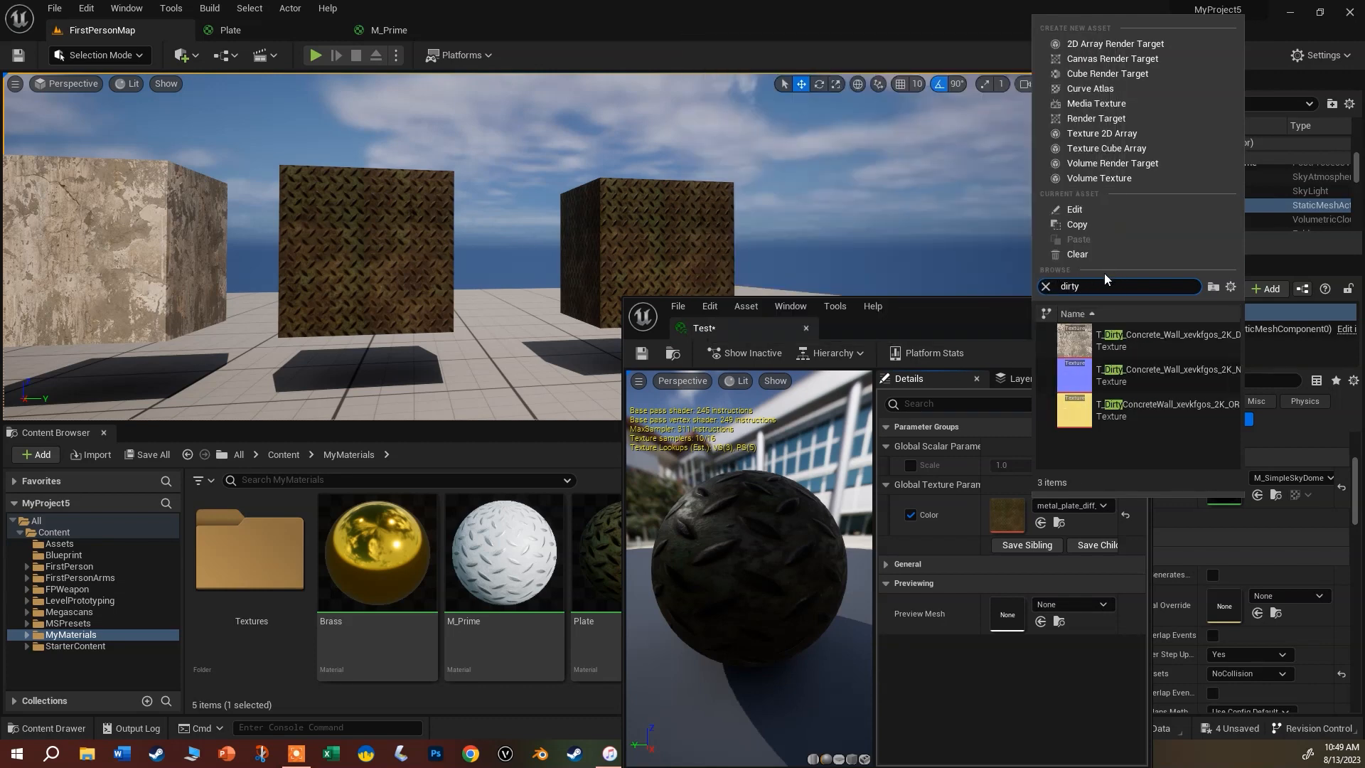
left_click(1146, 335)
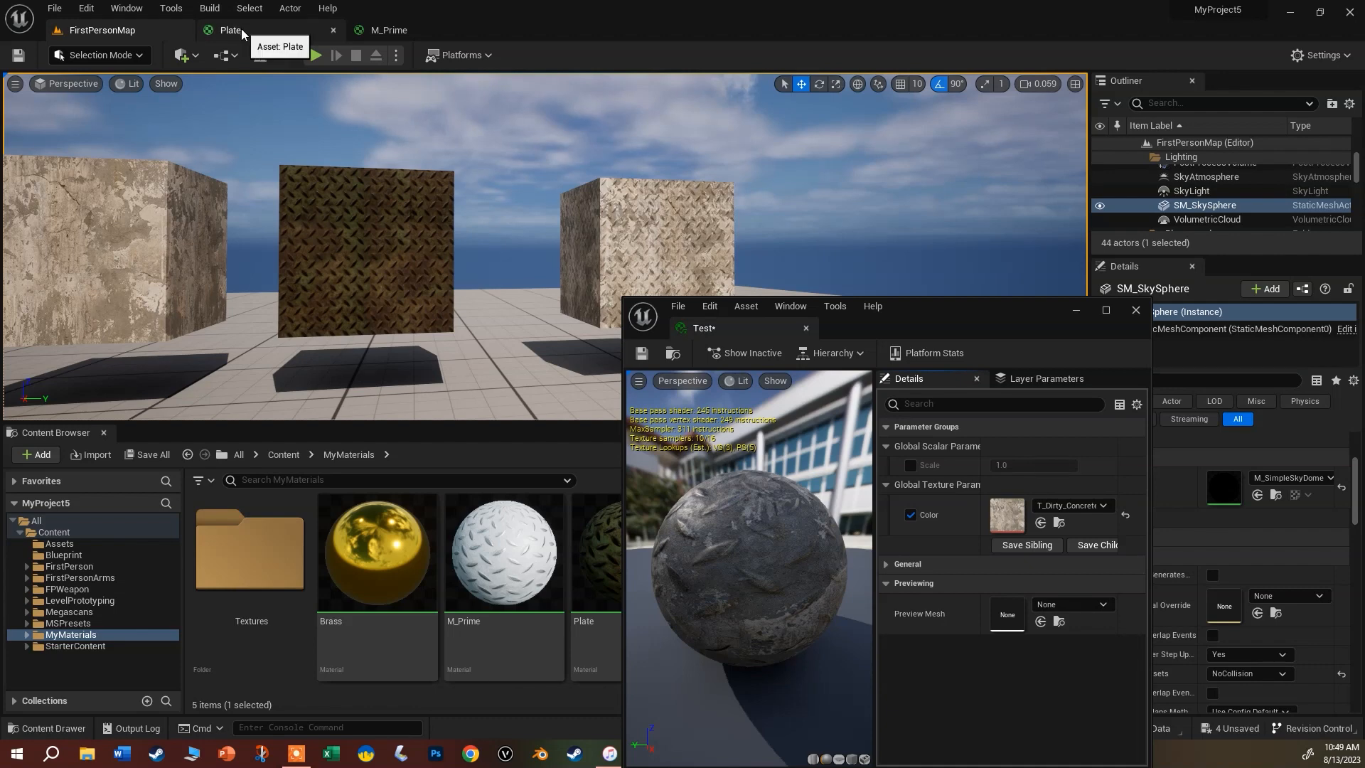
Close the Plate material and the Test instance editor, and bring up M_Prime's node graph.
left_click(370, 36)
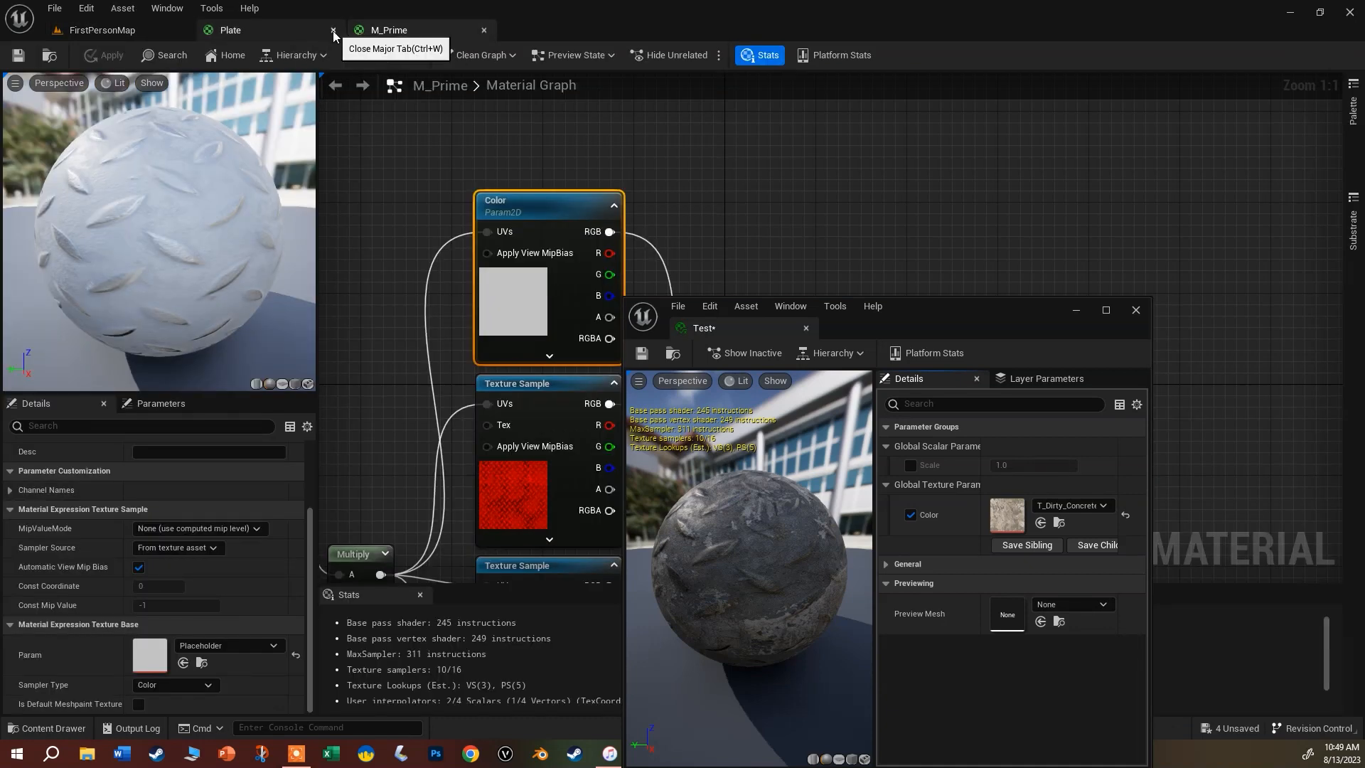
left_click(323, 33)
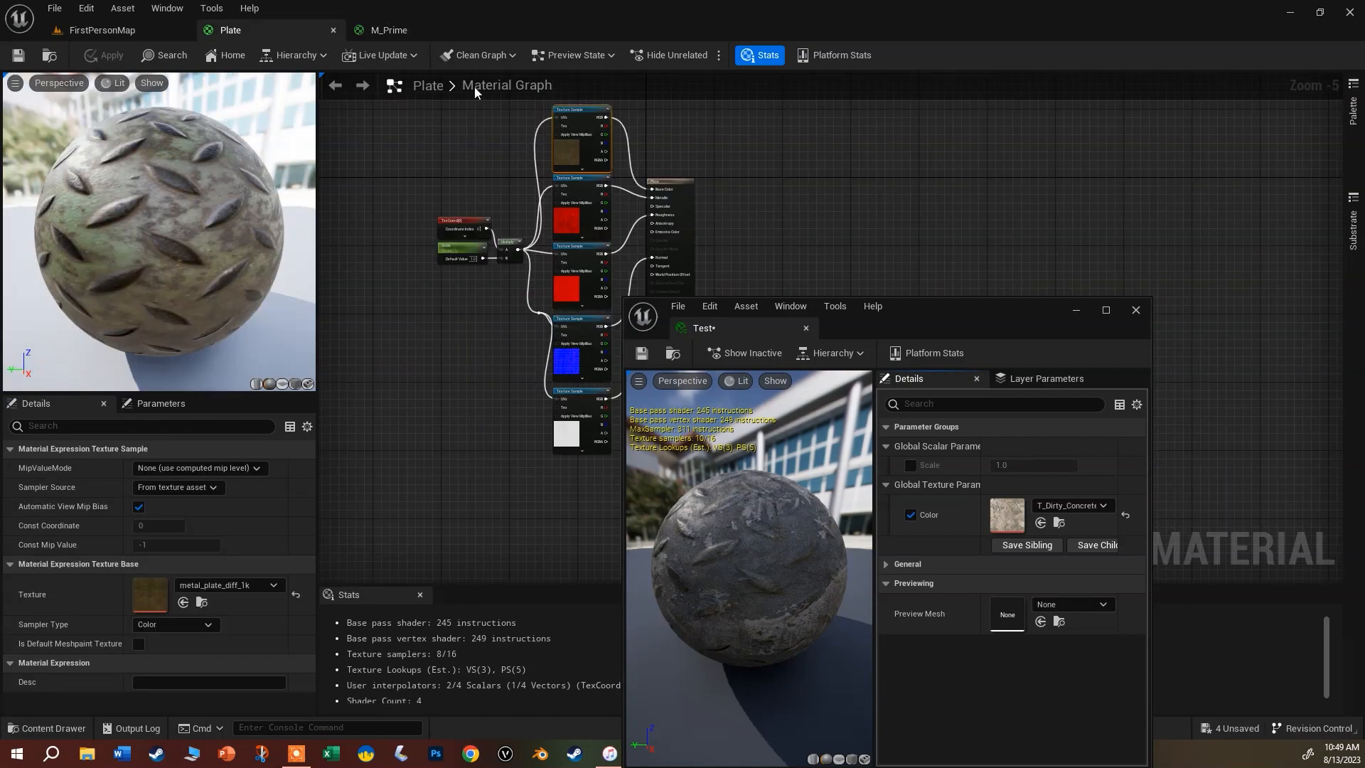
left_click(333, 30)
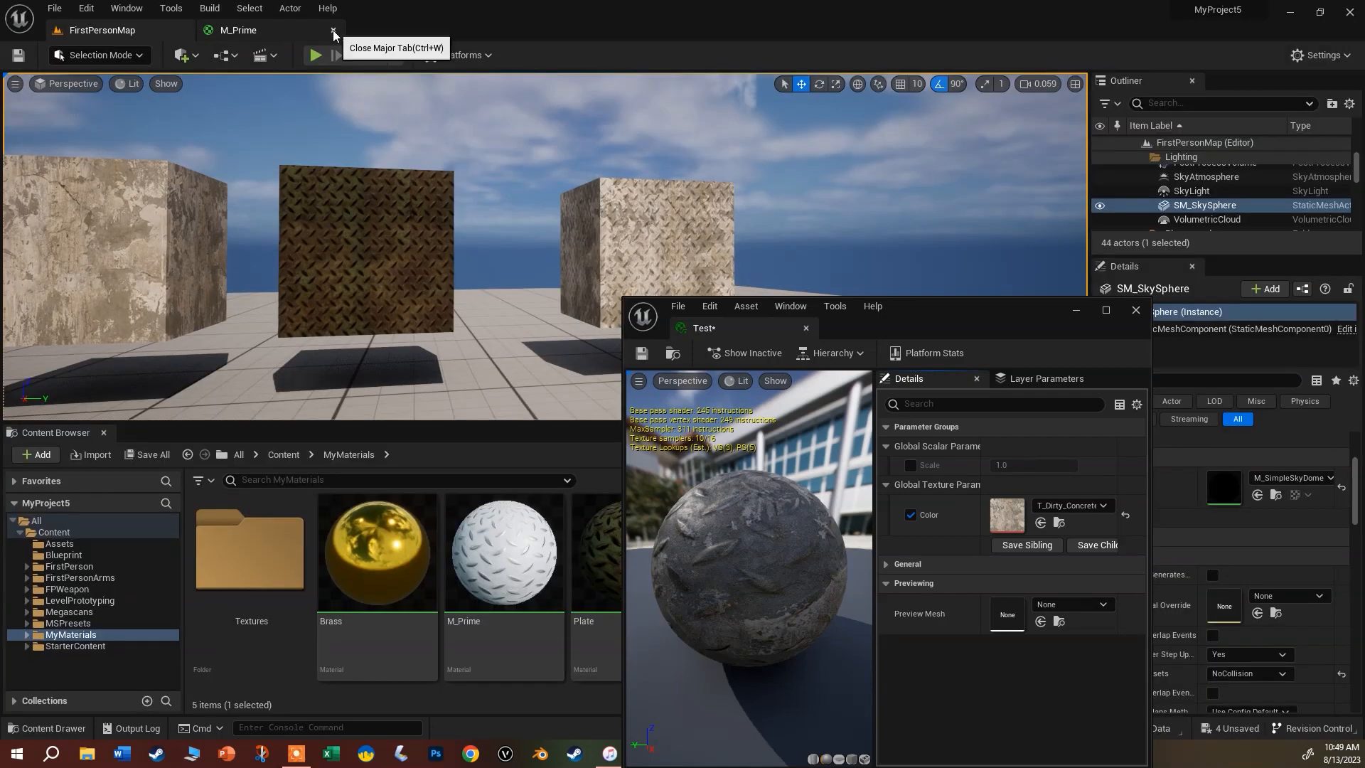
left_click(299, 30)
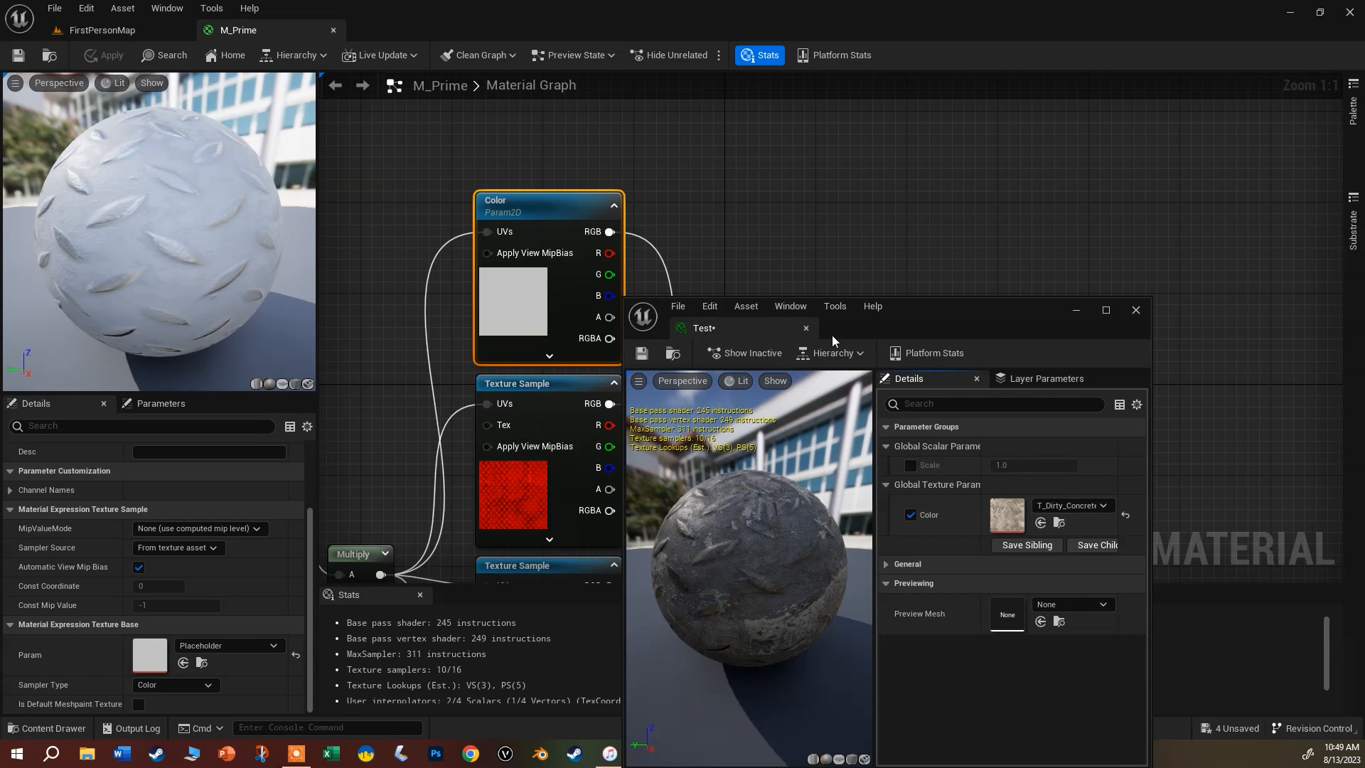
left_click(1135, 310)
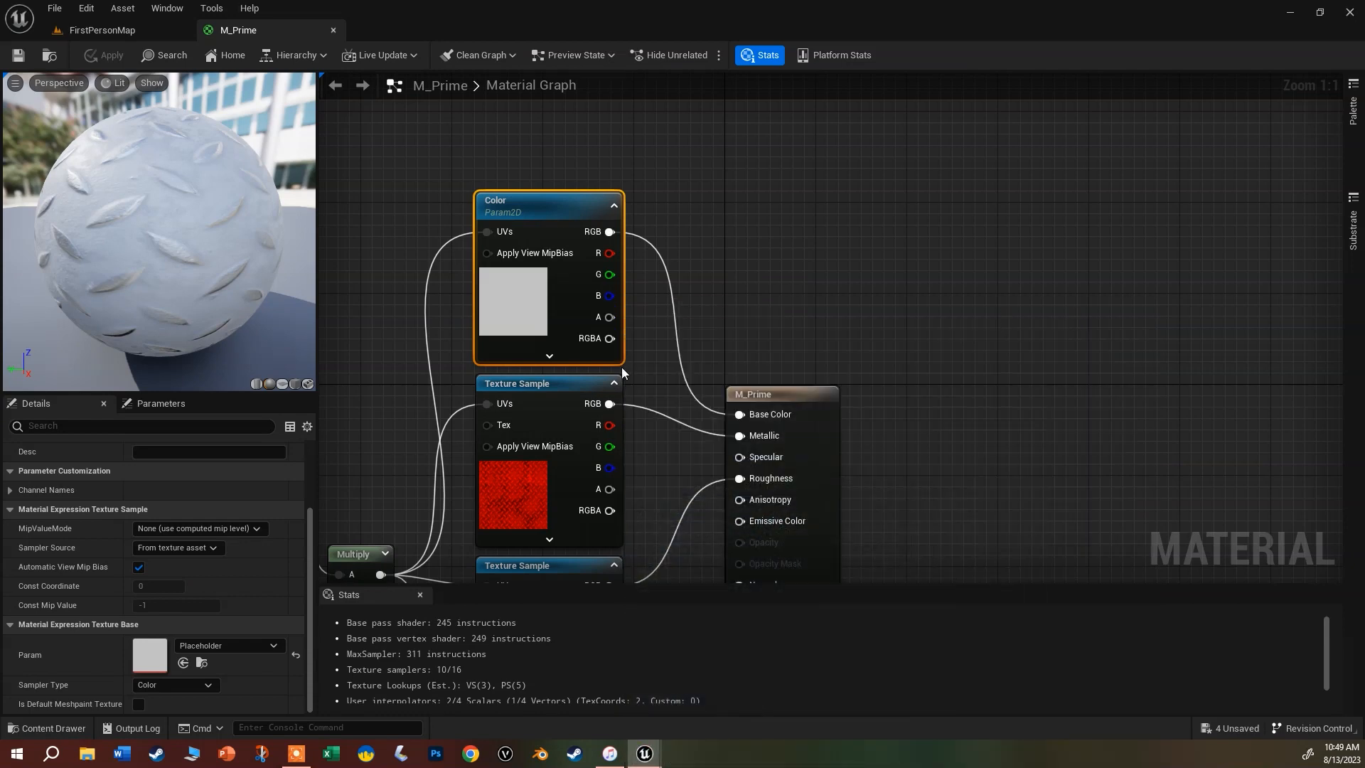
Convert the remaining texture samples to parameters named Metallic, Roughness, NormalMap and AO, and save M_Prime.
right_click(578, 384)
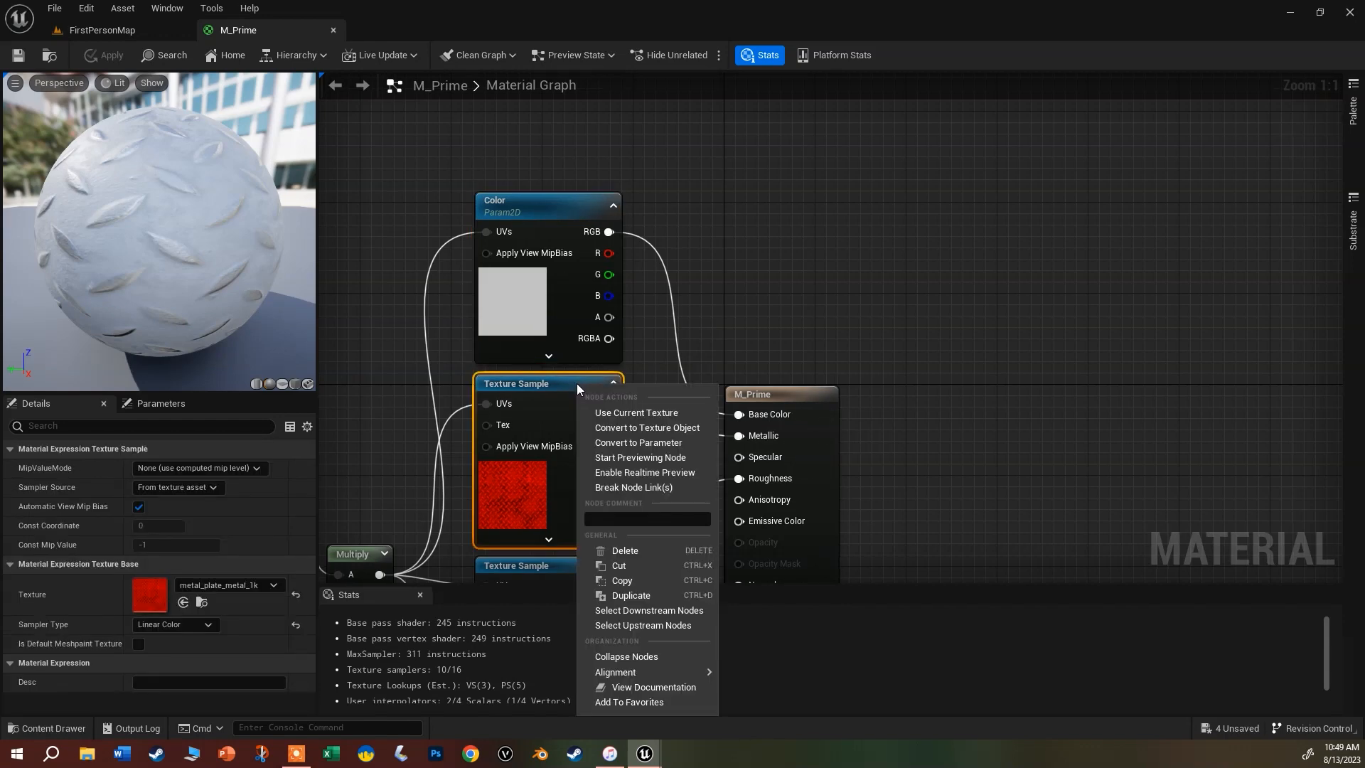
left_click(651, 447)
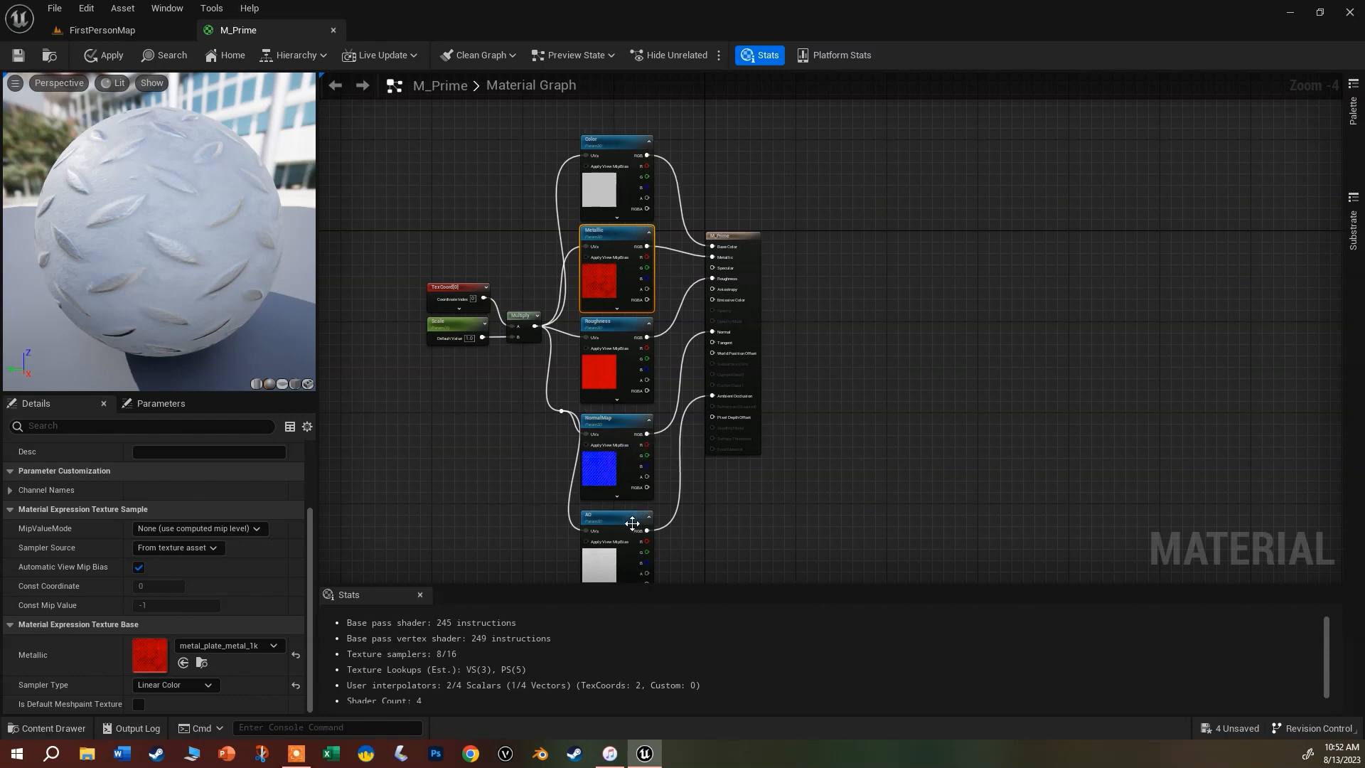
scroll(623, 417, "up", 2)
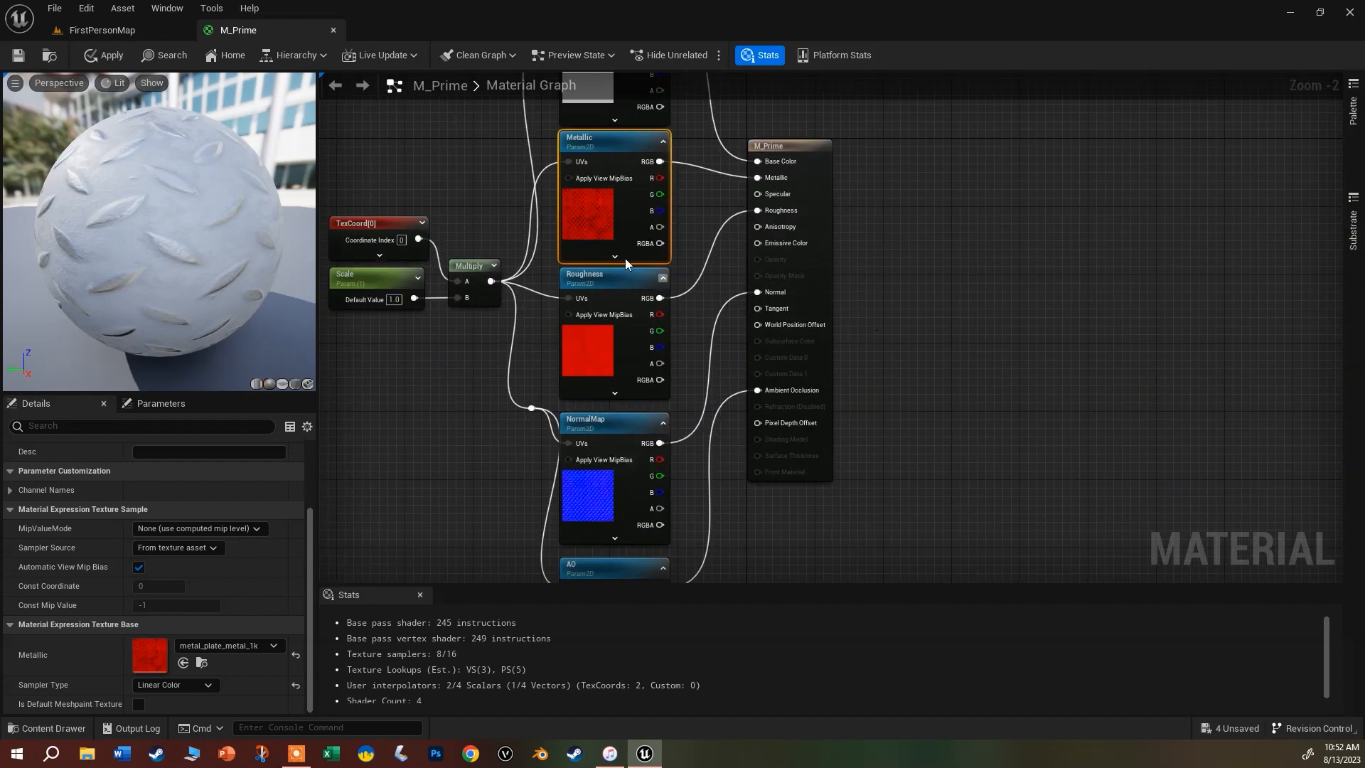
left_click(15, 60)
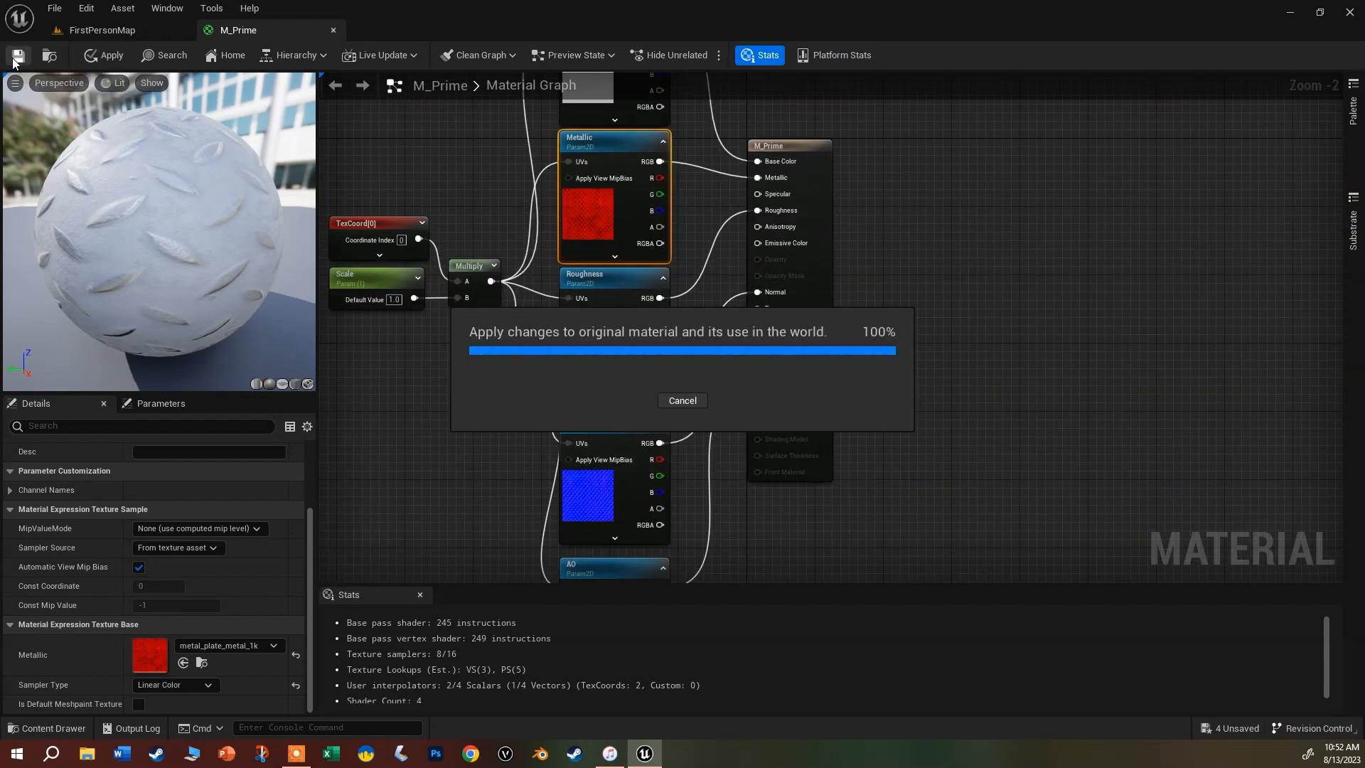
Open the Test instance from the level's content folder, review its list of texture parameters, and close it.
left_click(97, 32)
double_click(760, 538)
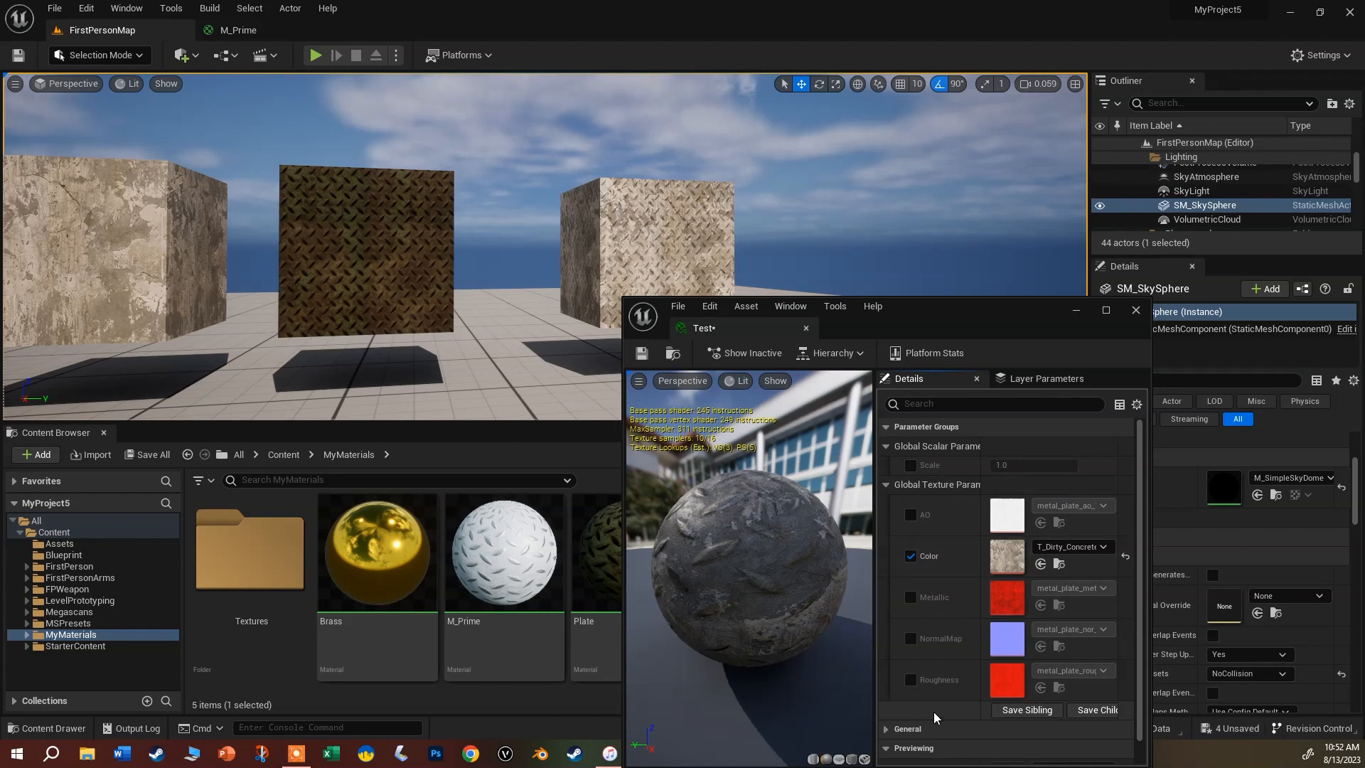
left_click(1136, 310)
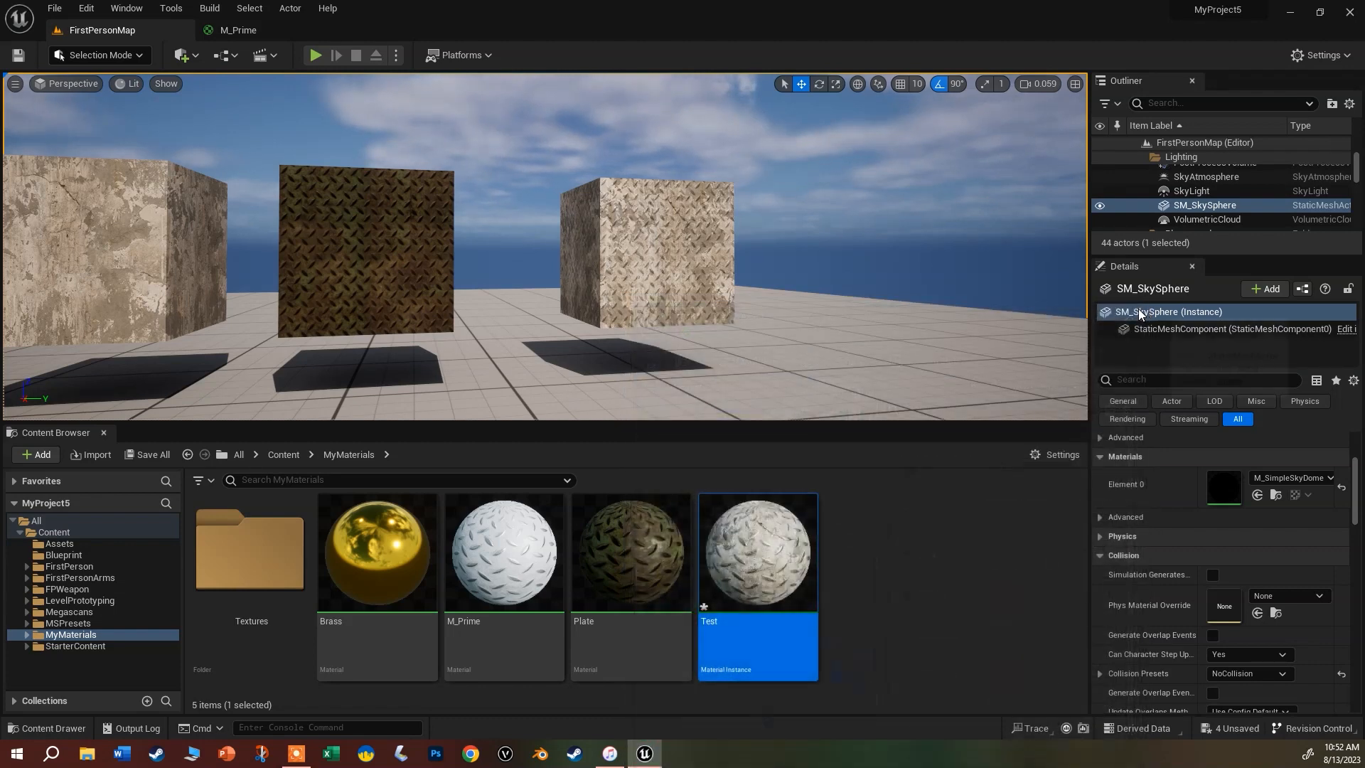
Set the default texture of M_Prime's Metallic parameter to BlackPlaceholder.
left_click(280, 33)
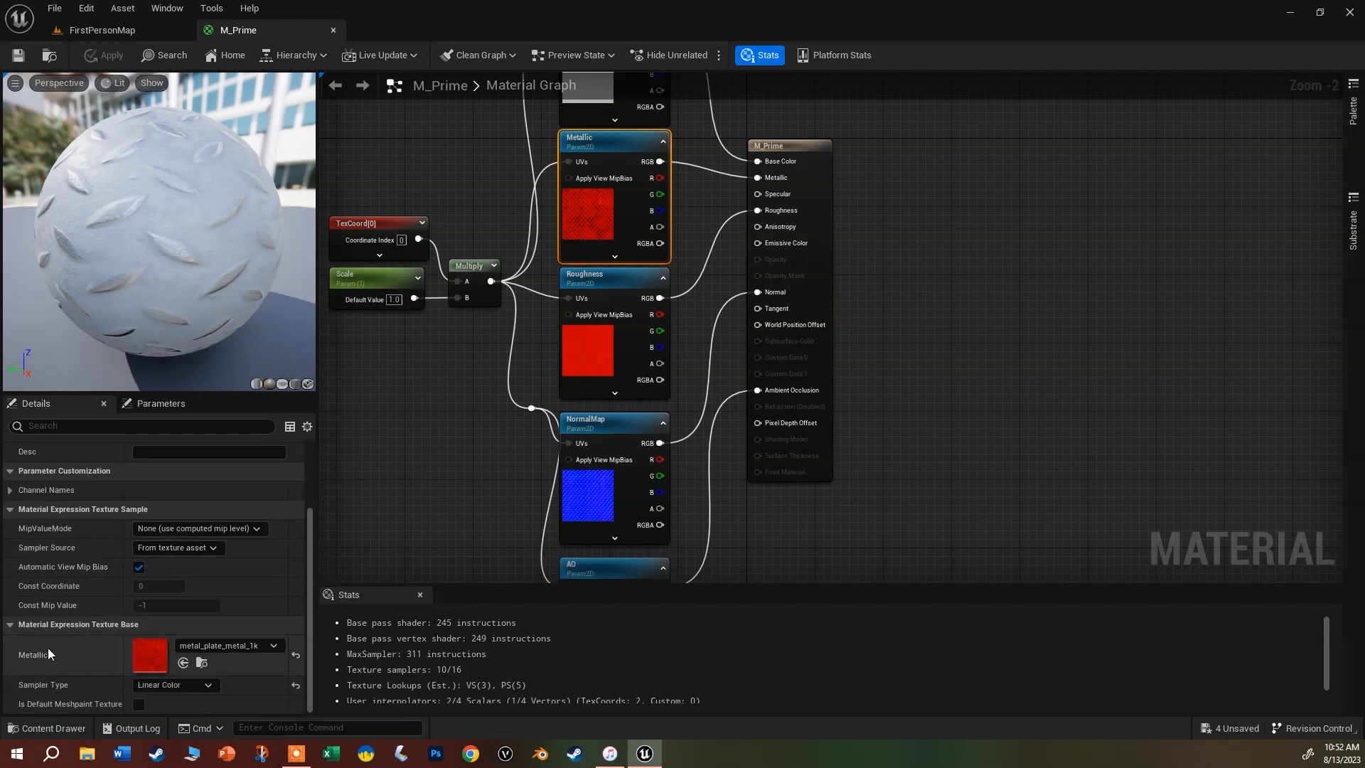
left_click(247, 645)
type("placeholder")
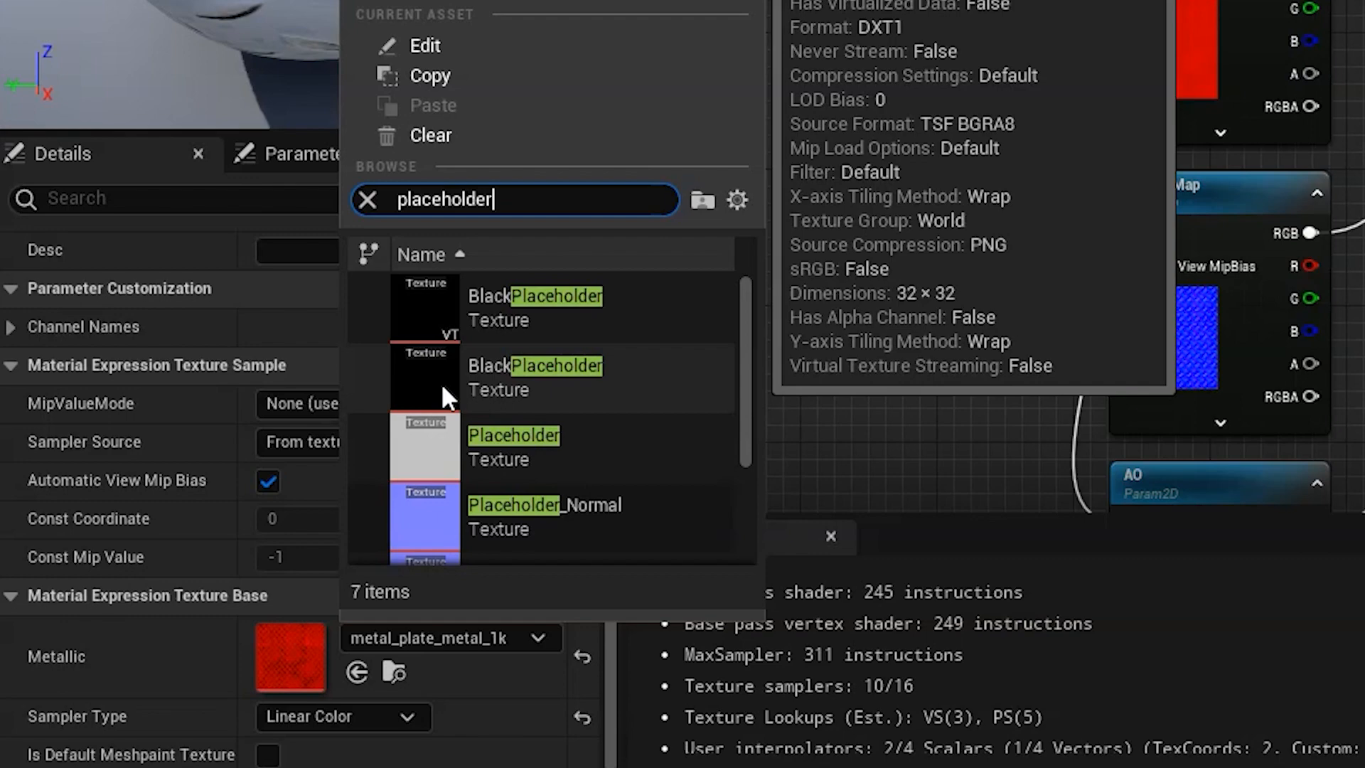
left_click(441, 382)
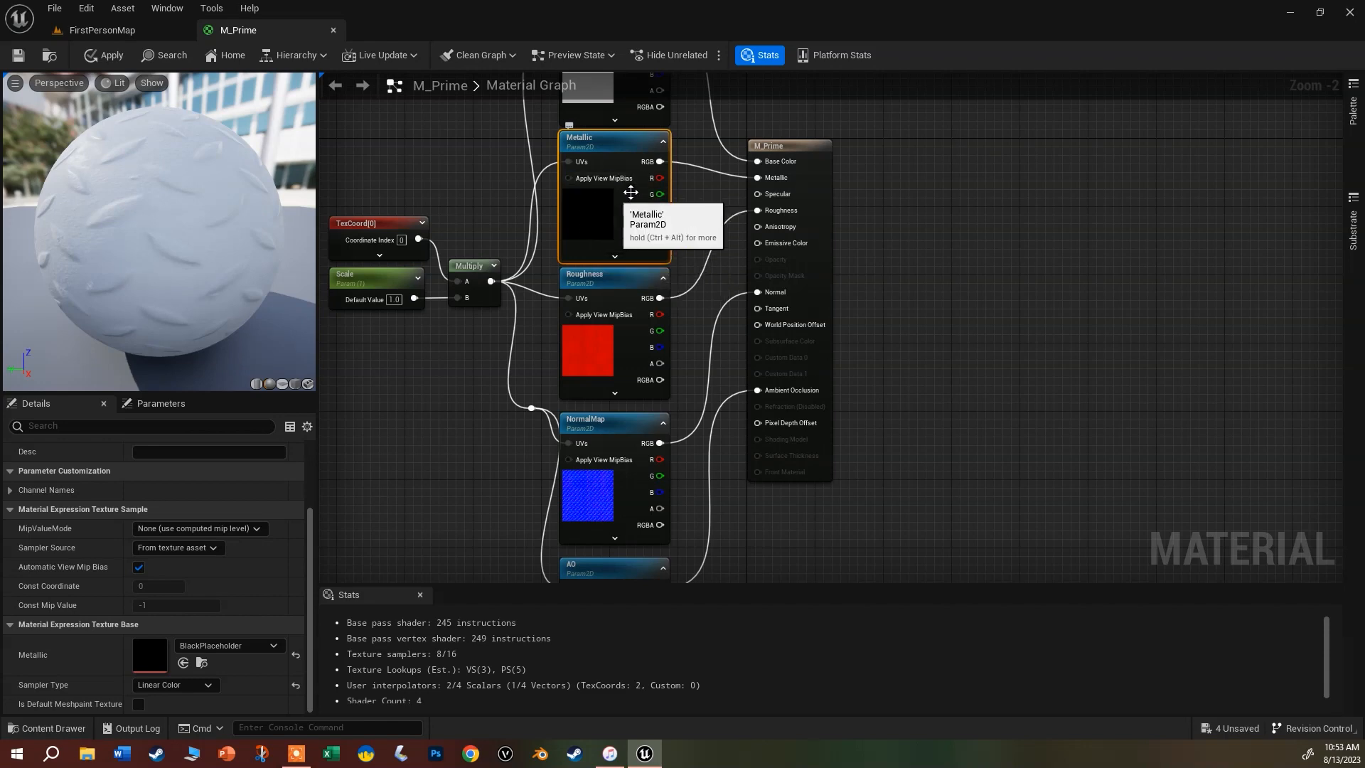
Set the default texture of M_Prime's Roughness parameter to the grey Placeholder texture.
left_click(612, 293)
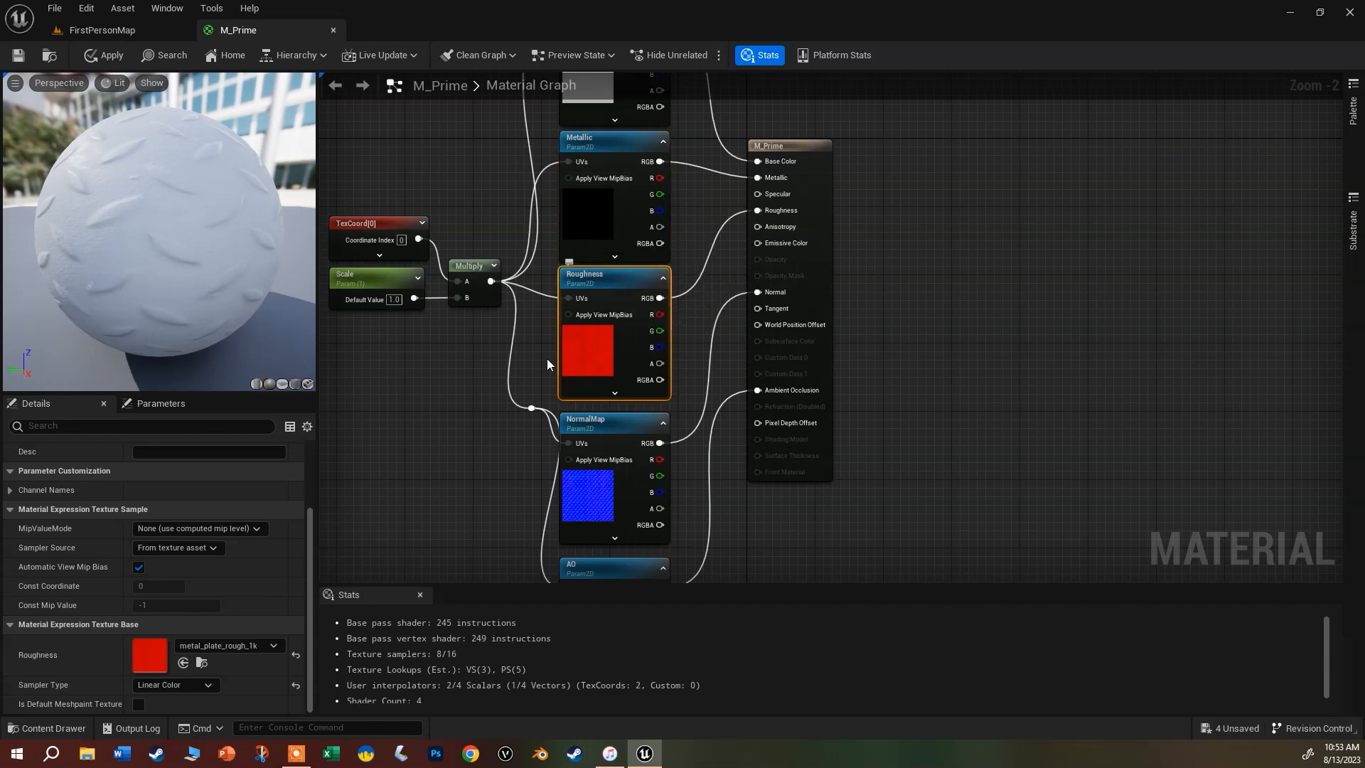
left_click(265, 649)
type("placeholder")
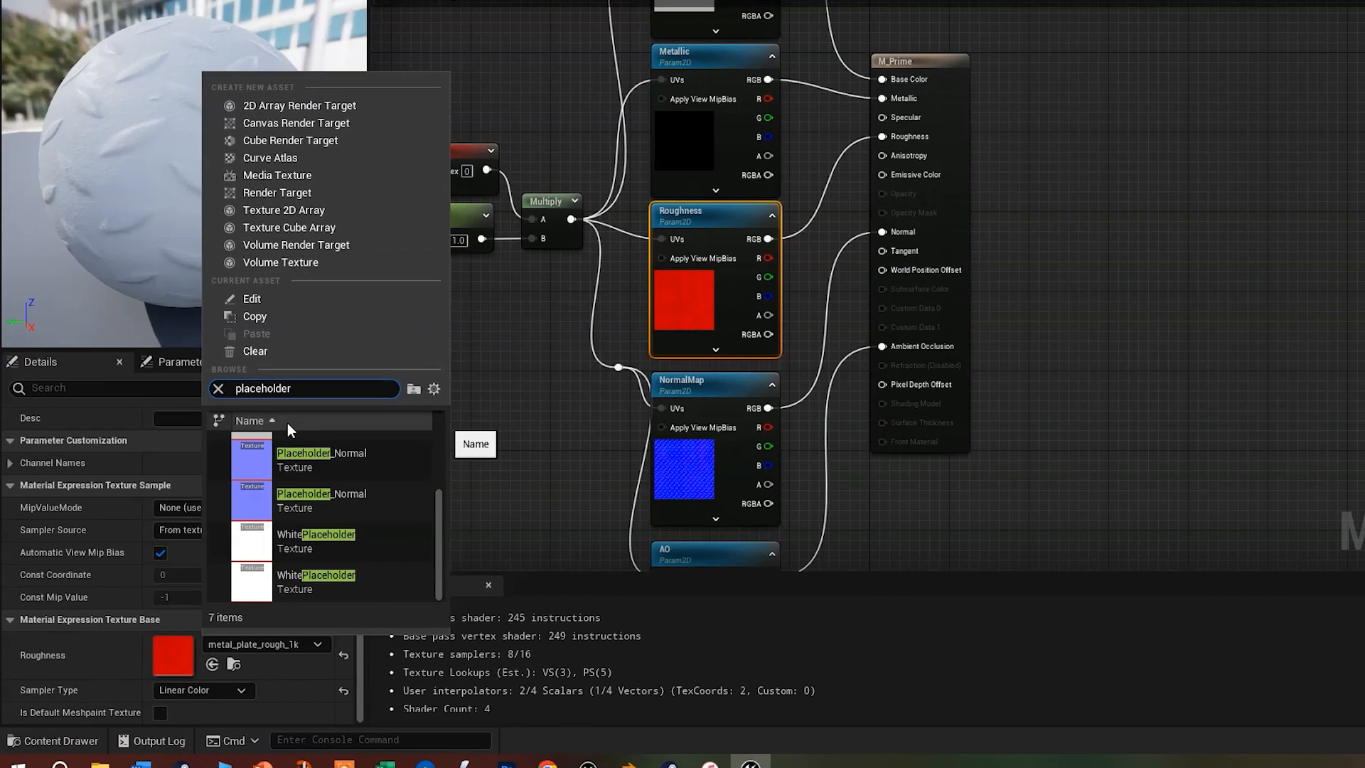
scroll(359, 534, "up", 2)
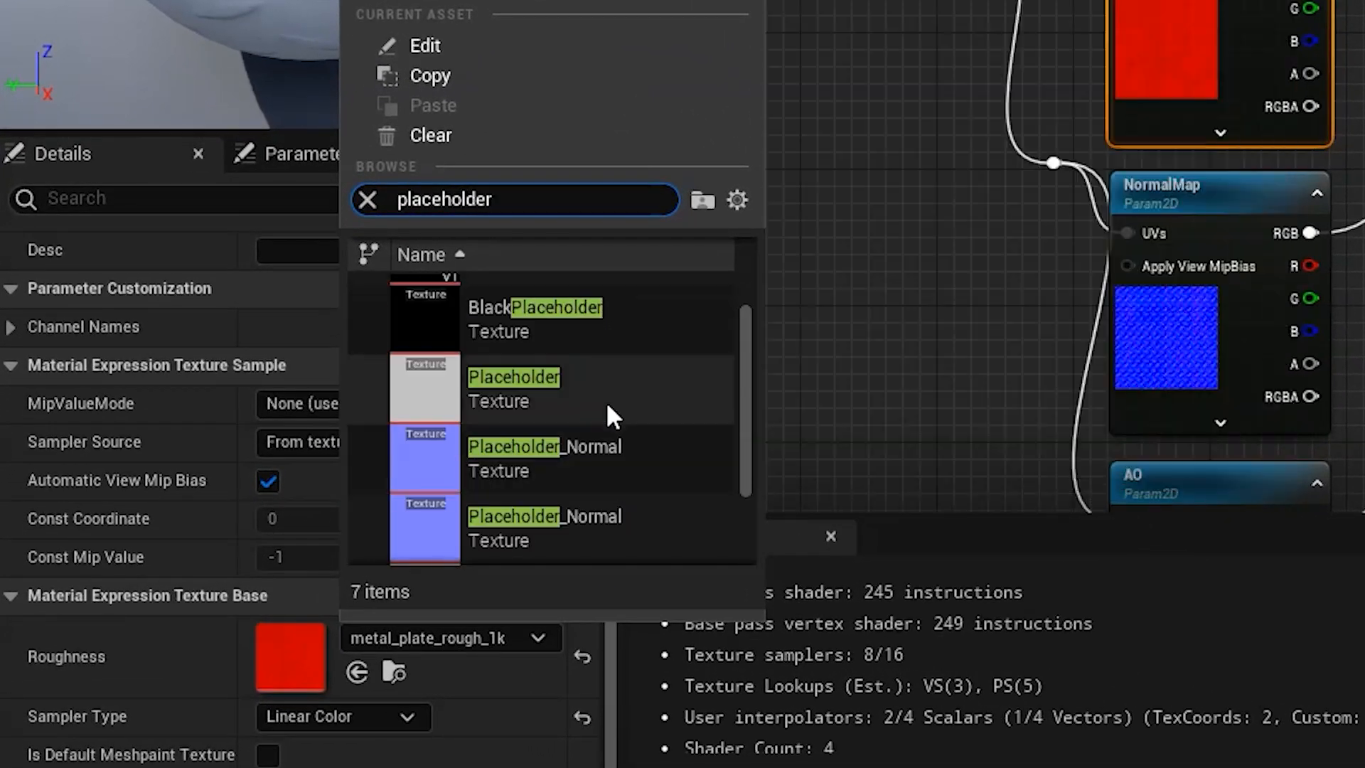
mouse_move(562, 384)
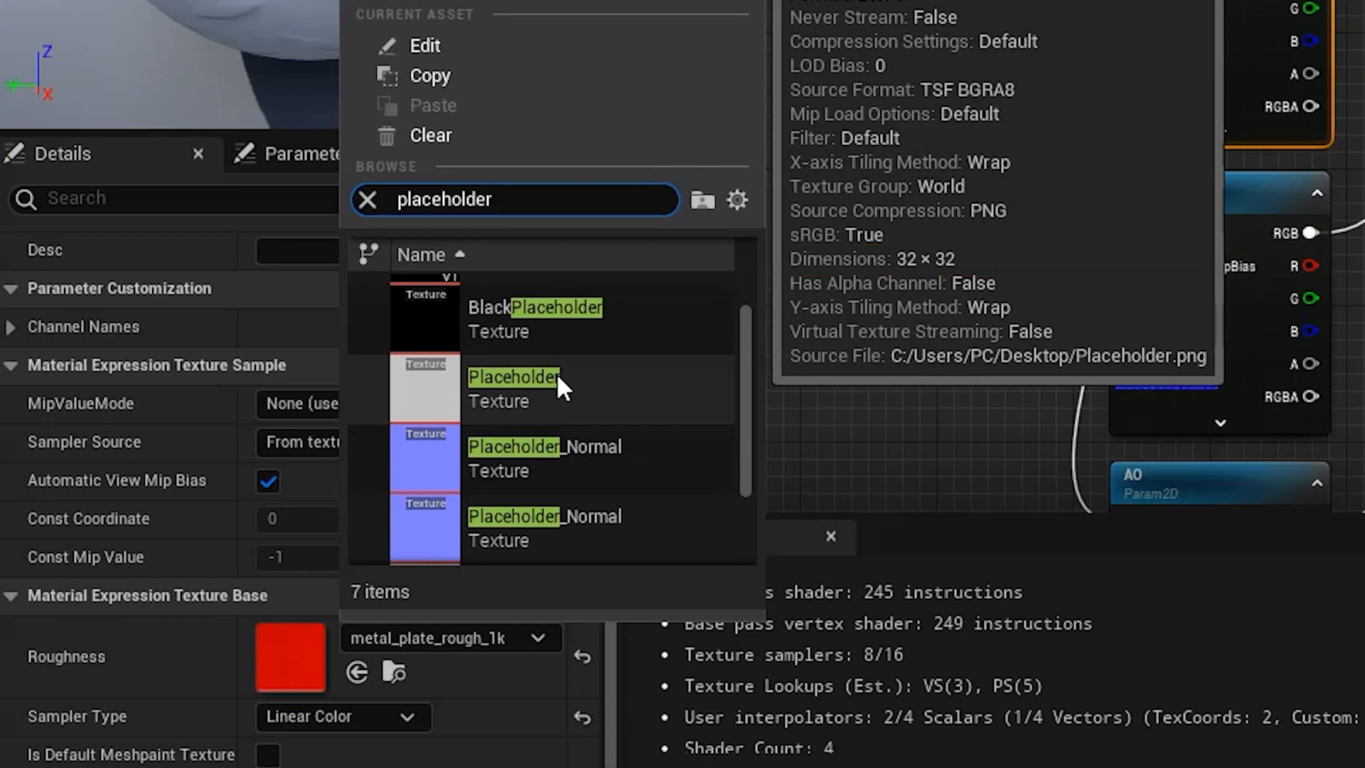
left_click(556, 372)
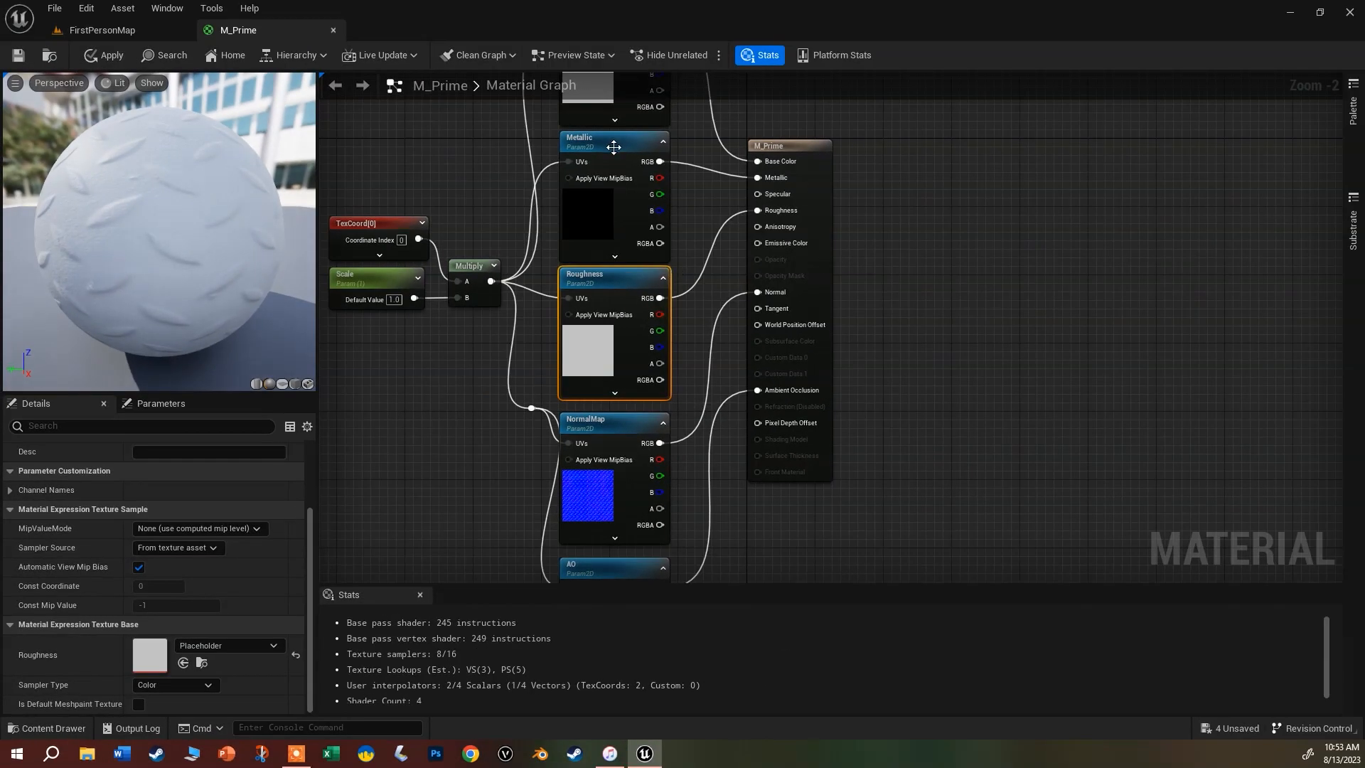
Set the default texture of the NormalMap parameter to Placeholder_Normal from the MSTextures folder.
left_click(631, 426)
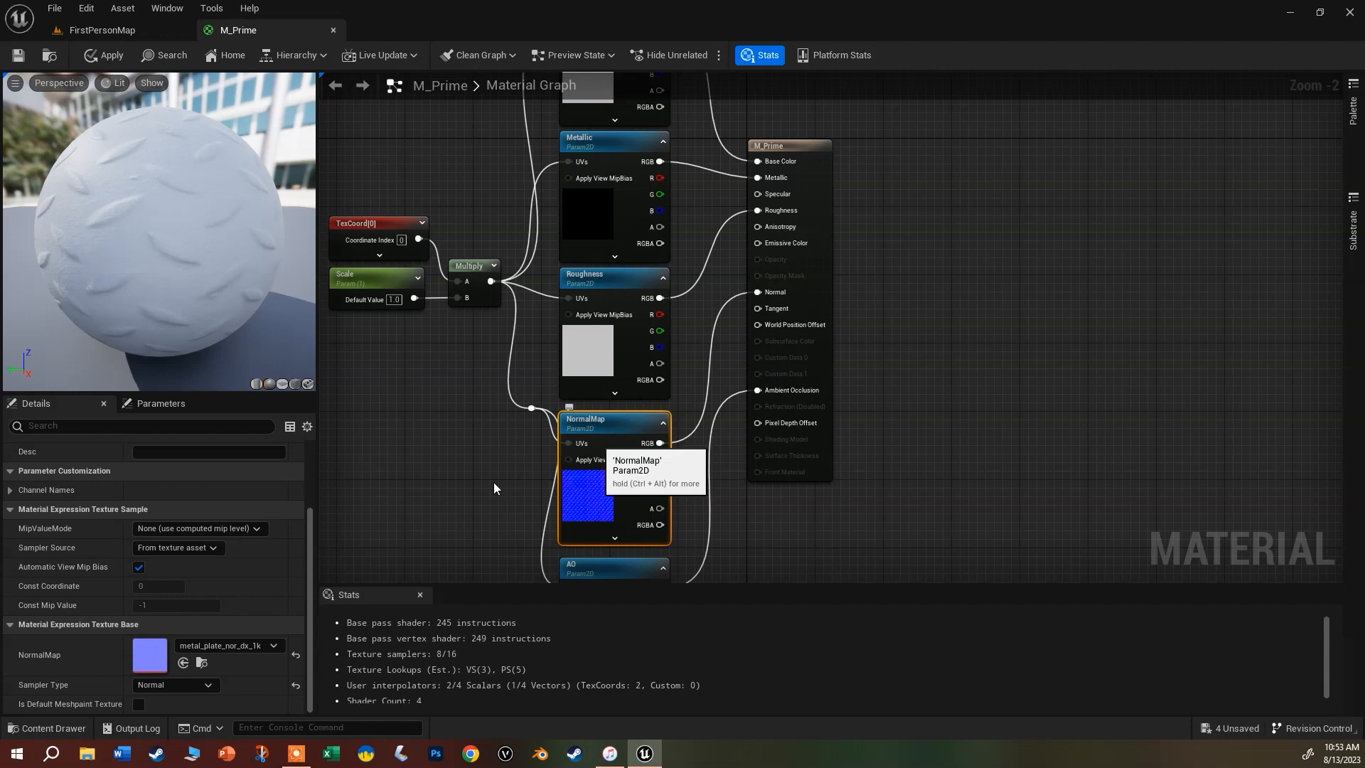
left_click(241, 646)
type("placeholder")
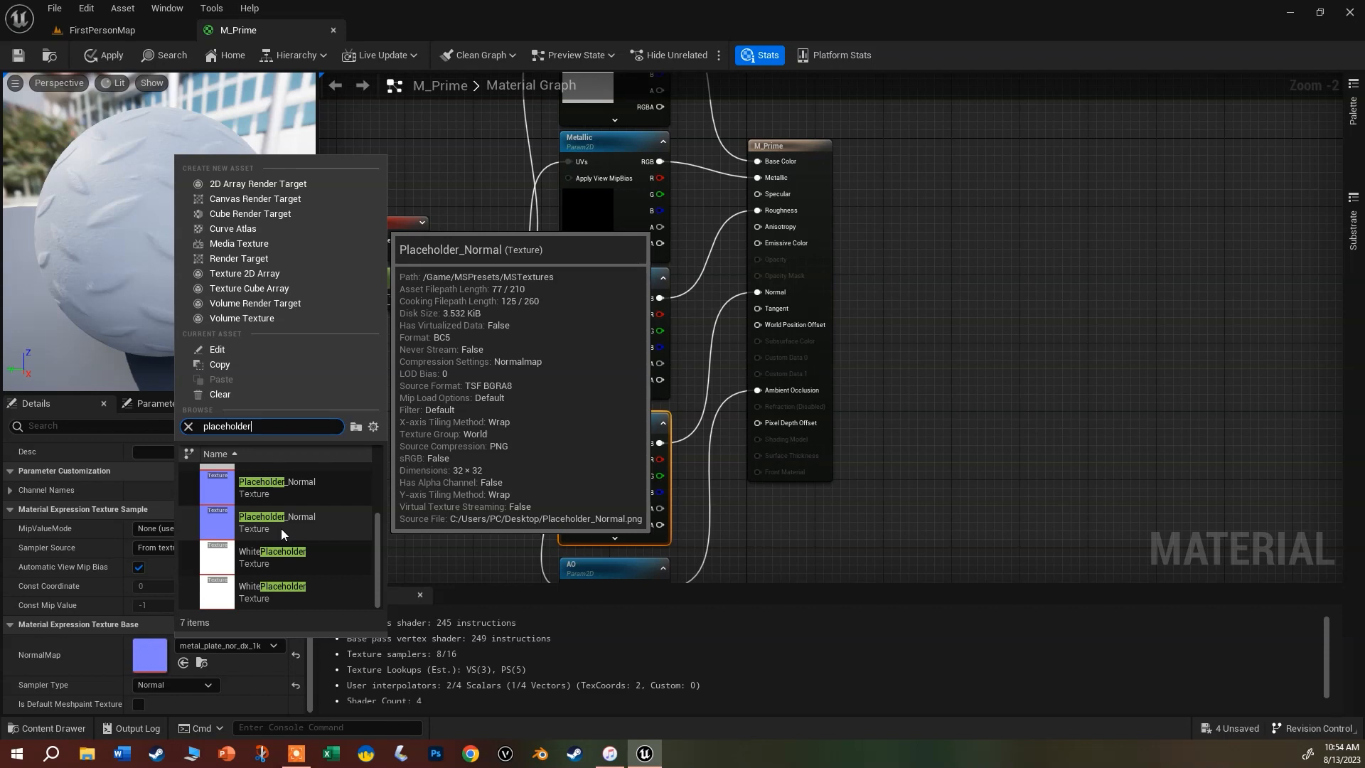
left_click(281, 527)
Set the AO parameter's default texture to the non-virtual WhitePlaceholder from MSTextures, and save M_Prime.
right_click_drag(870, 505, 856, 320)
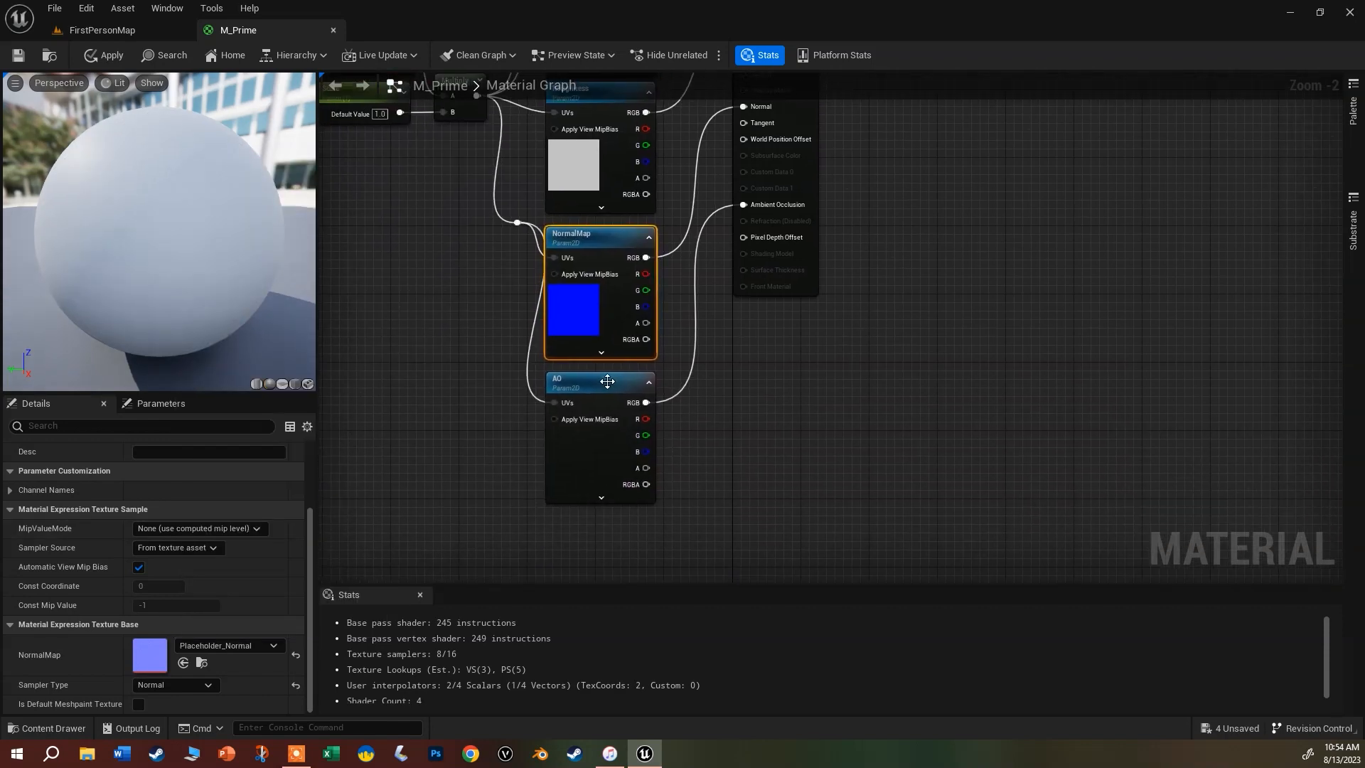
left_click(603, 390)
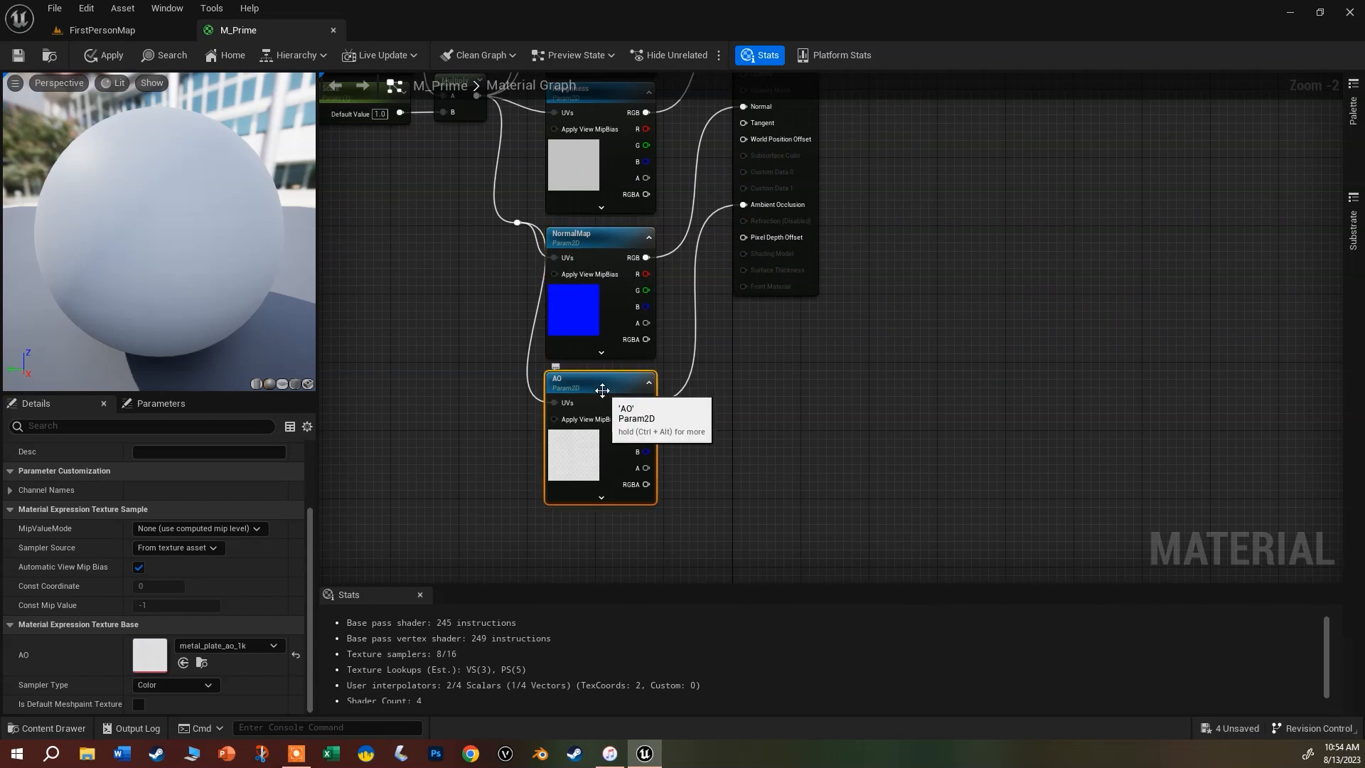
left_click(232, 645)
type("placeholder")
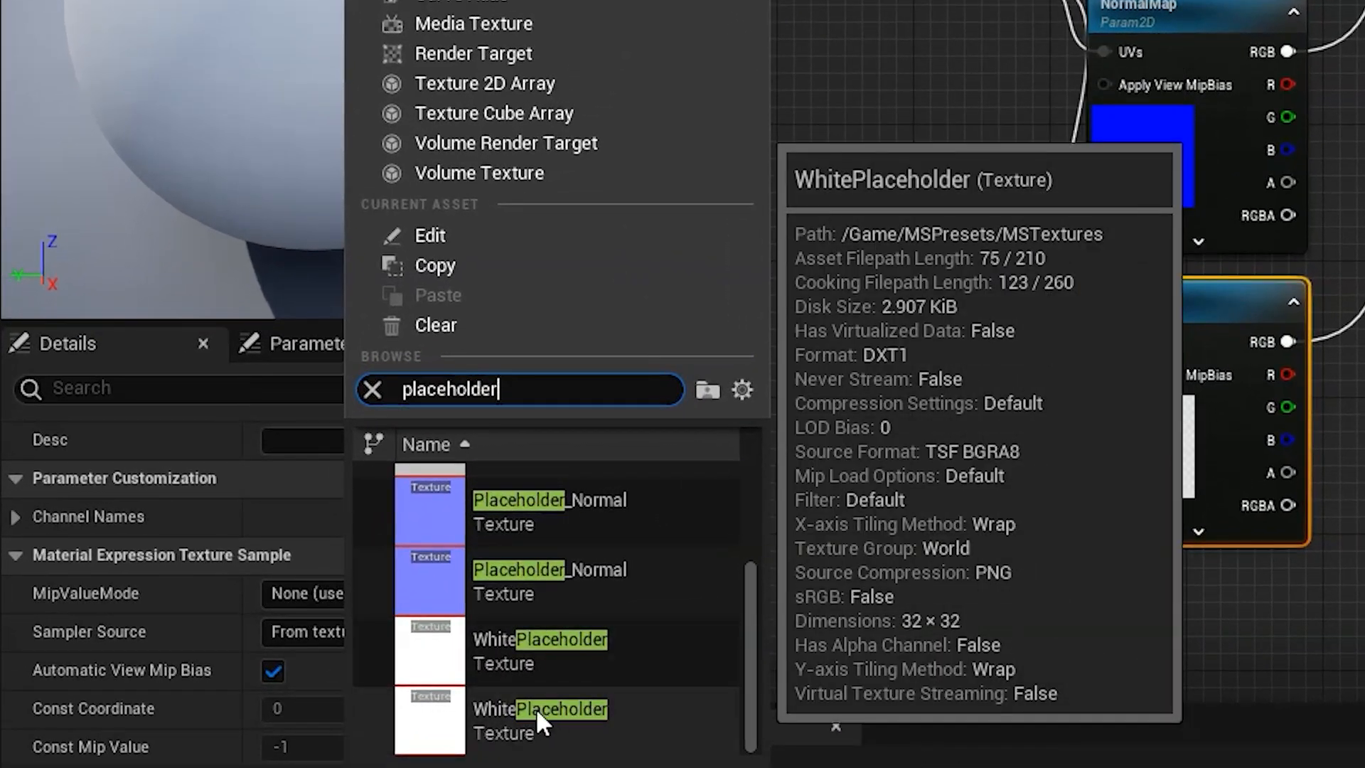
scroll(488, 660, "up", 3)
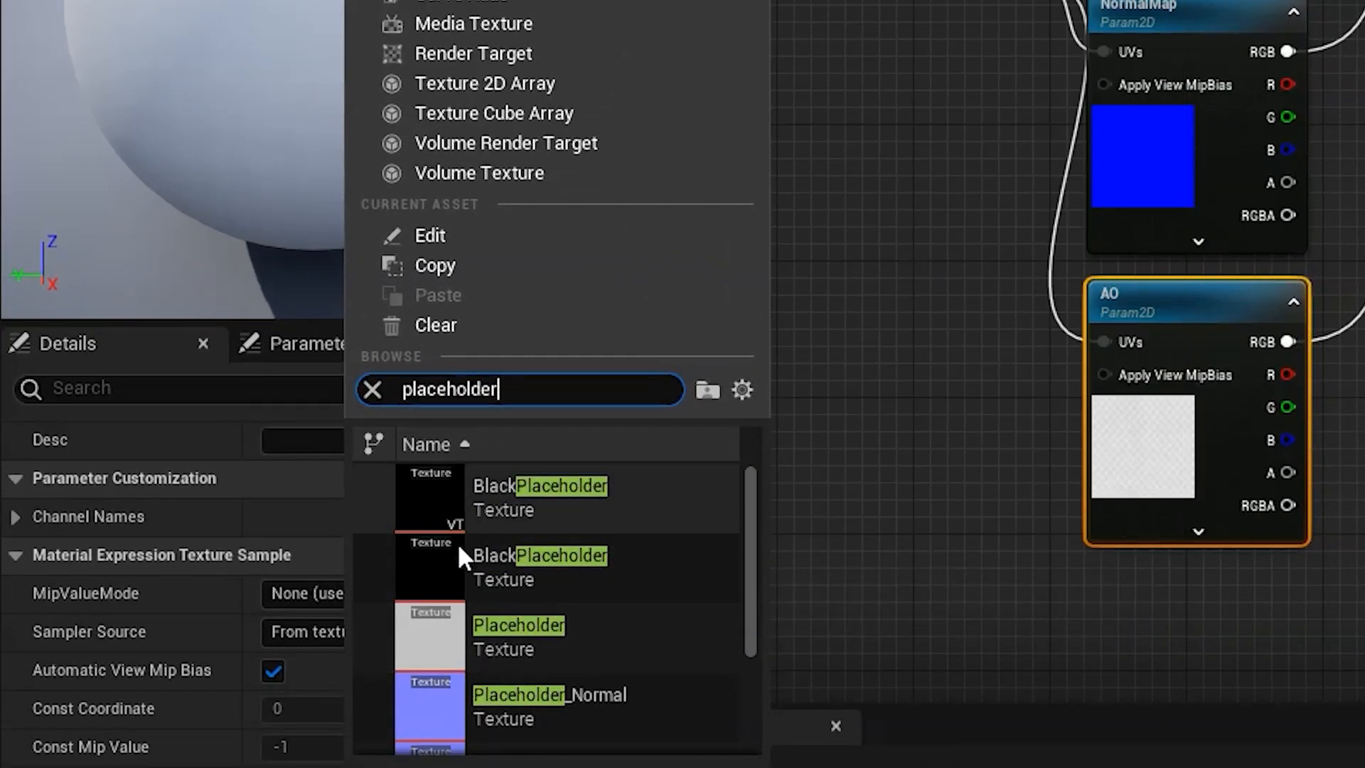
scroll(458, 543, "down", 3)
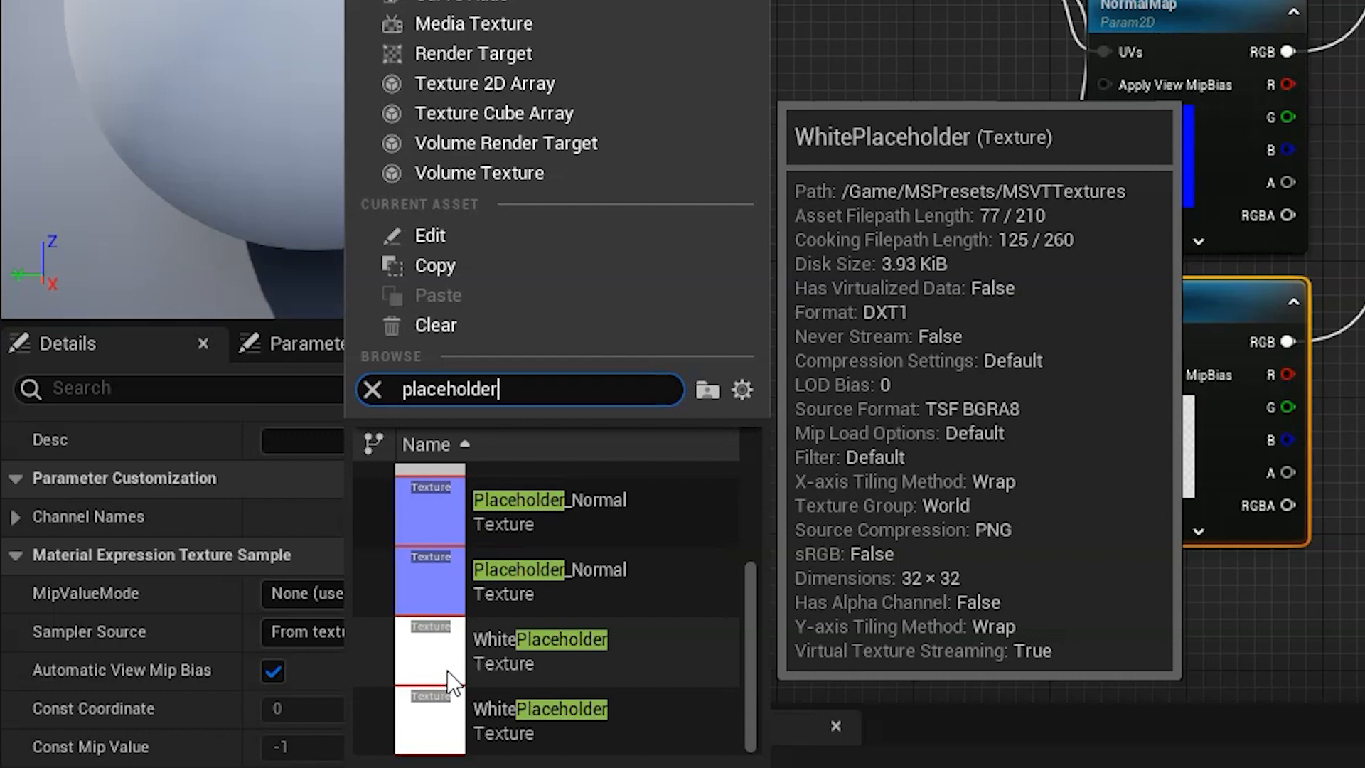
mouse_move(446, 714)
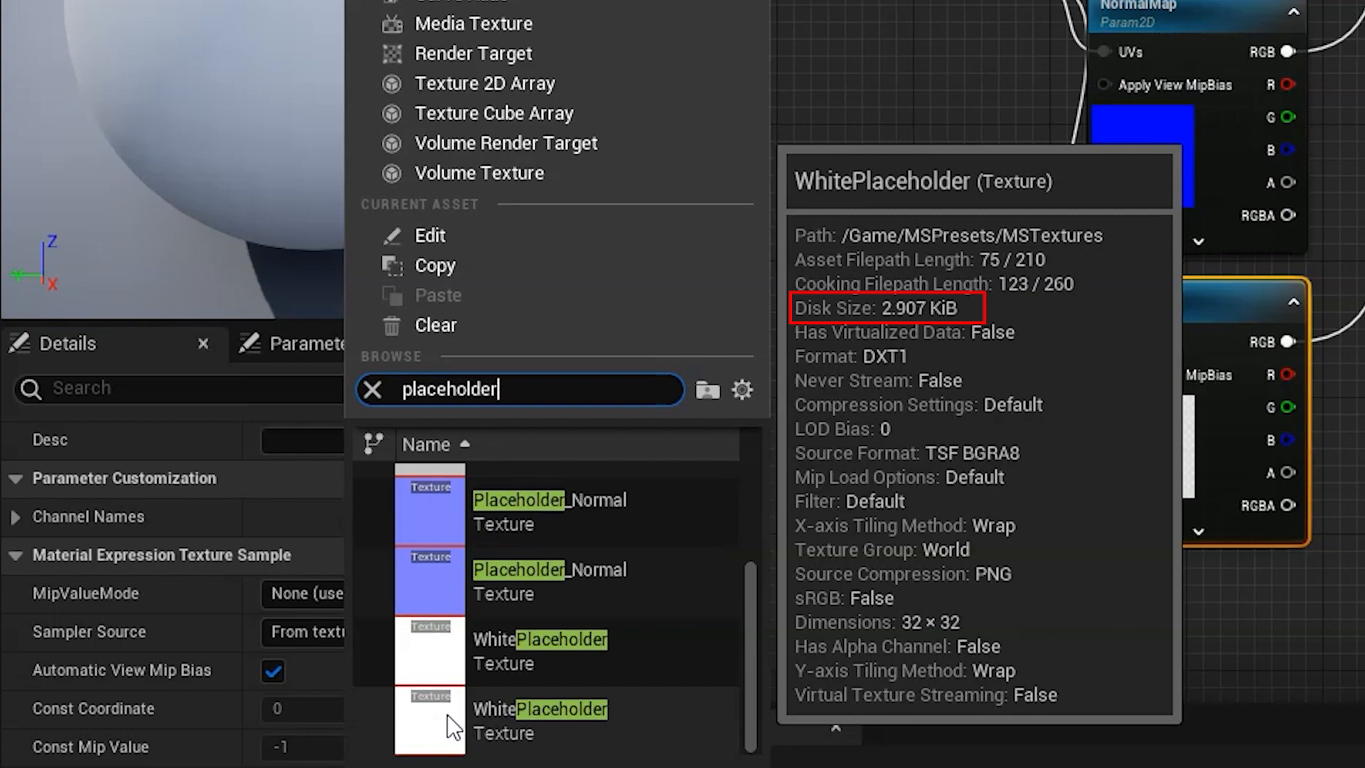
left_click(447, 714)
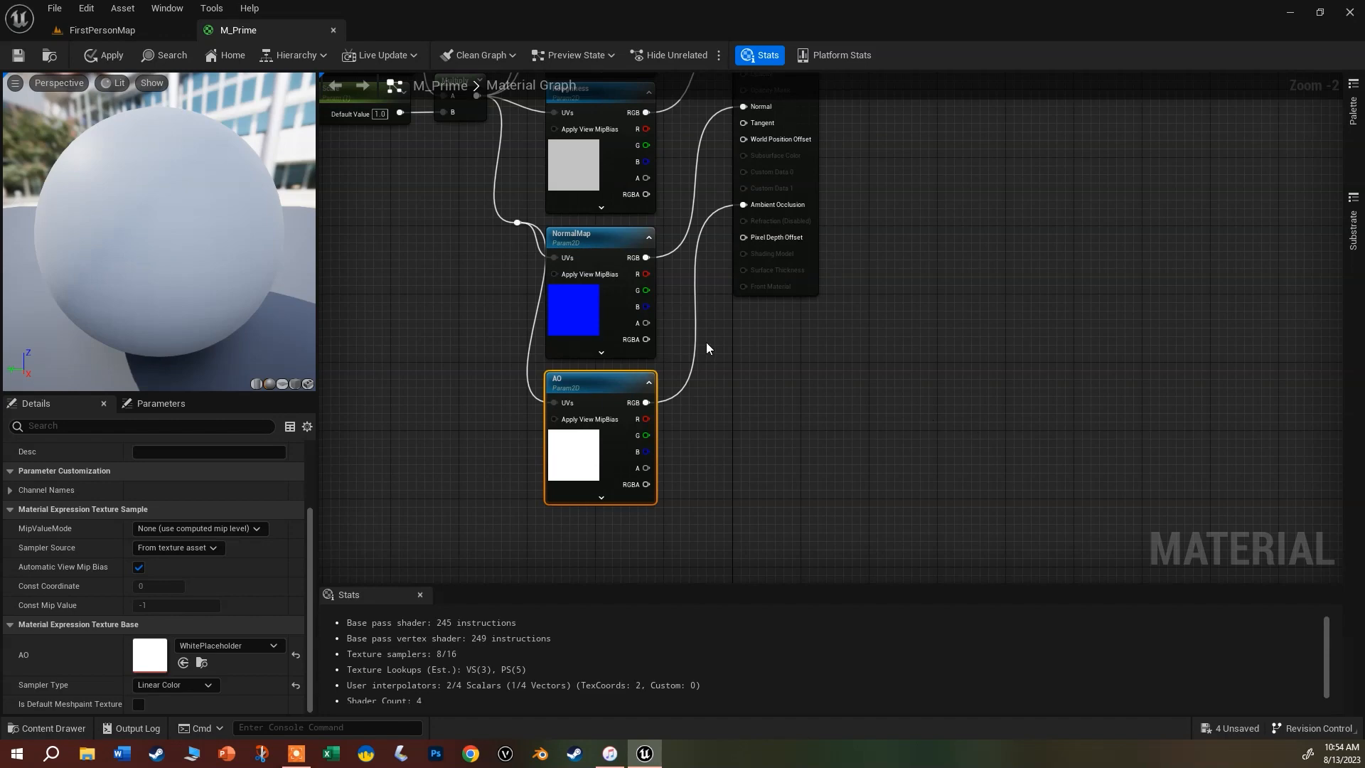
scroll(706, 343, "down", 3)
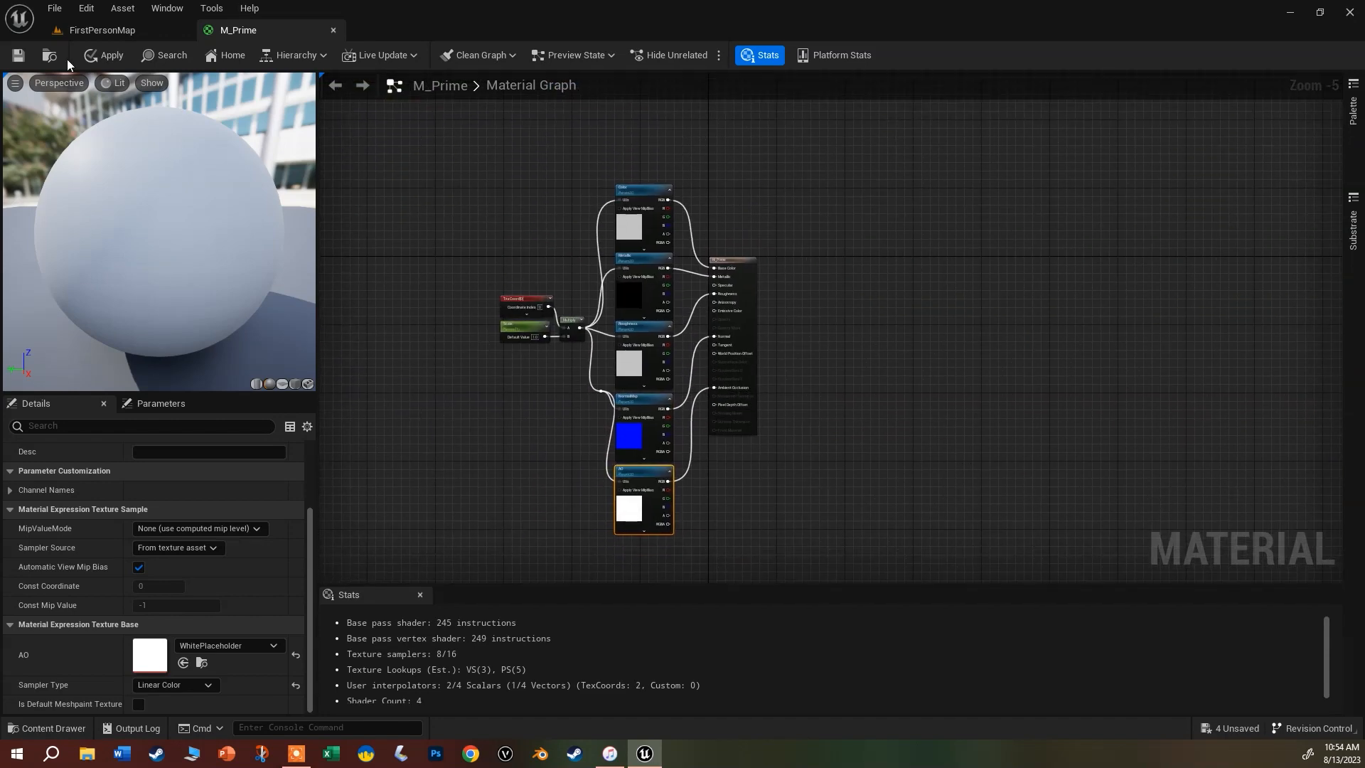
left_click(18, 54)
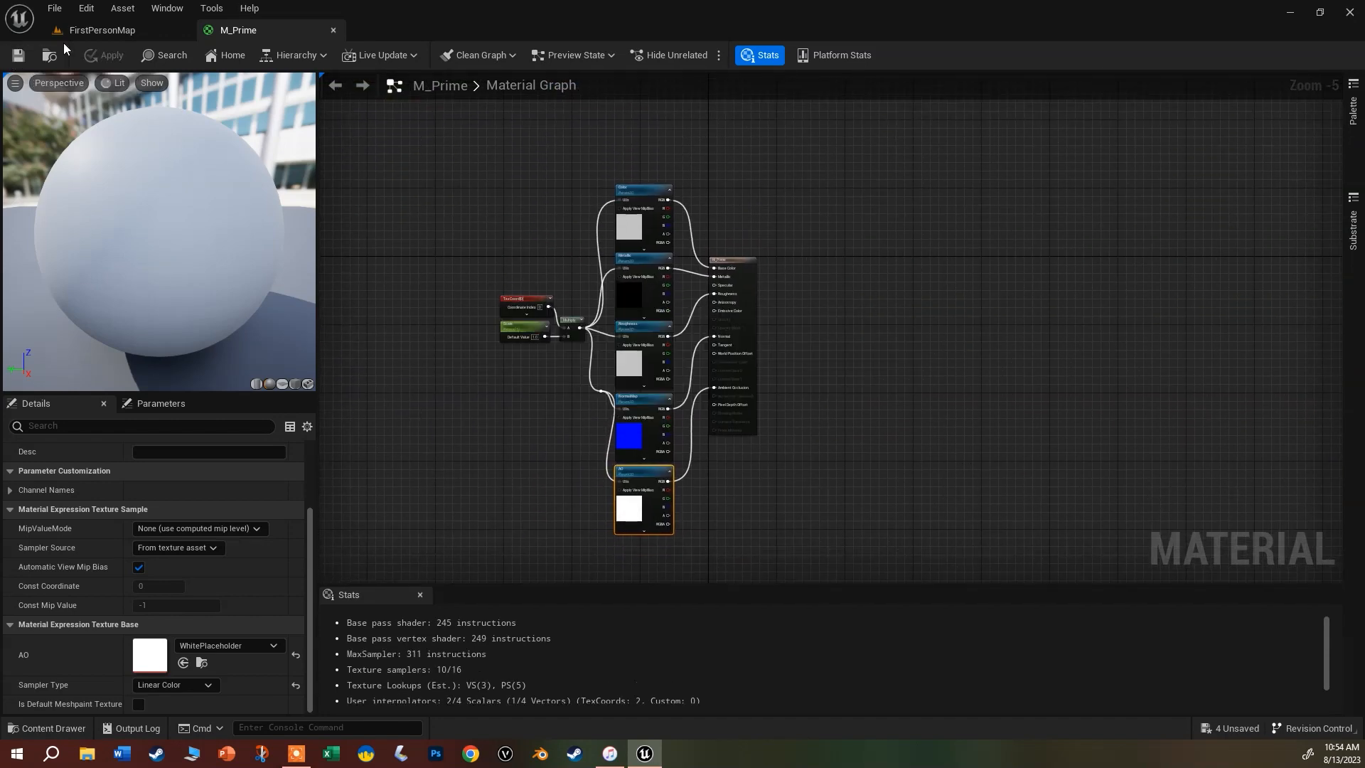
Open the Test instance from the level's content folder and turn off its Color texture override.
left_click(107, 28)
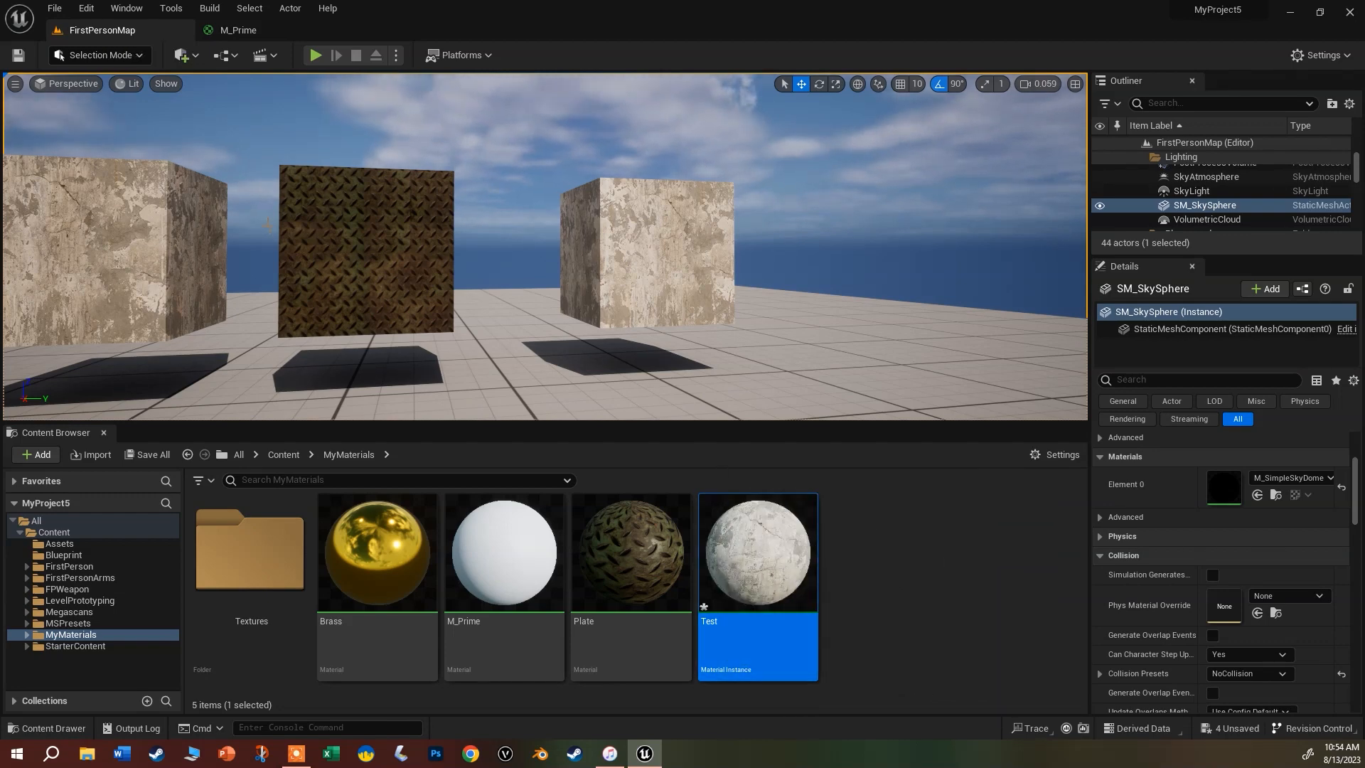
double_click(757, 555)
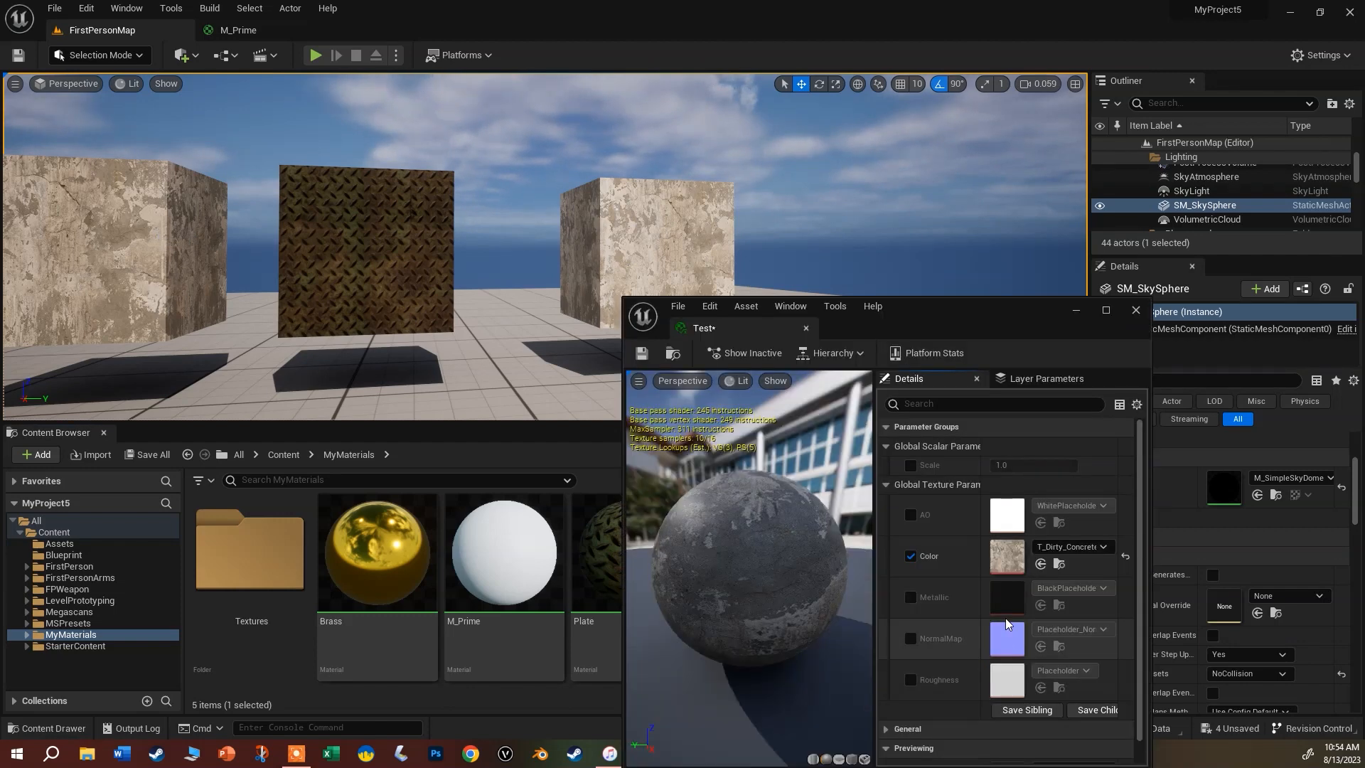
left_click_drag(957, 330, 759, 79)
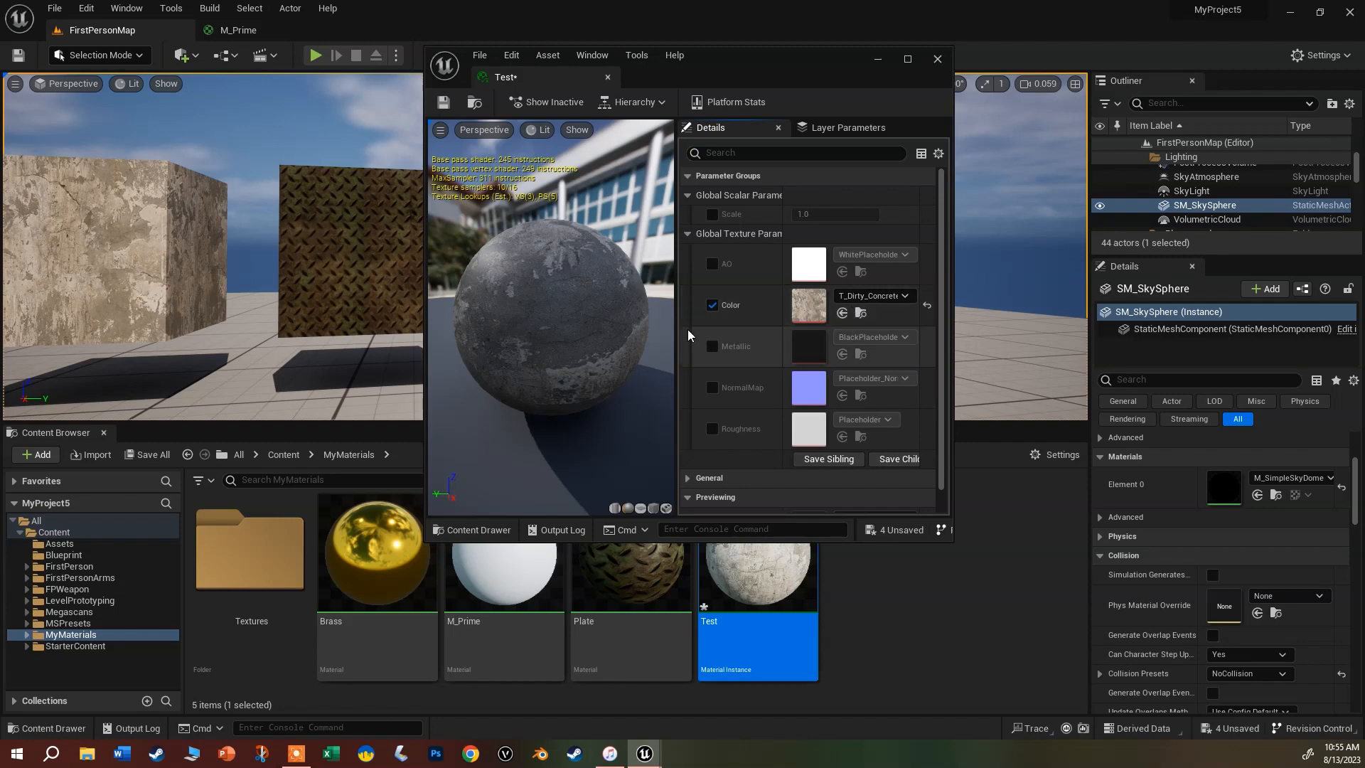
left_click(712, 305)
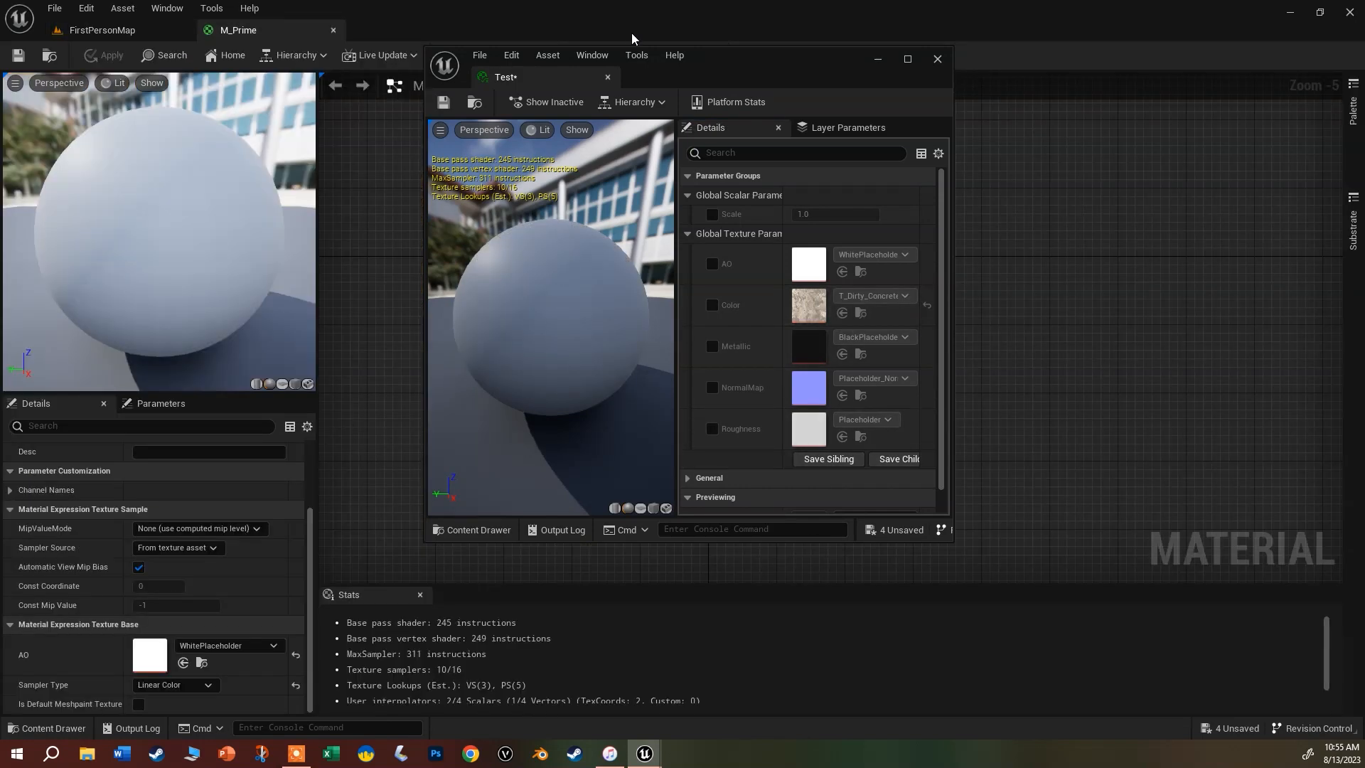
Set the default texture of M_Prime's Color parameter to T_Checker_Noise_M and save the material.
left_click_drag(704, 52, 846, 365)
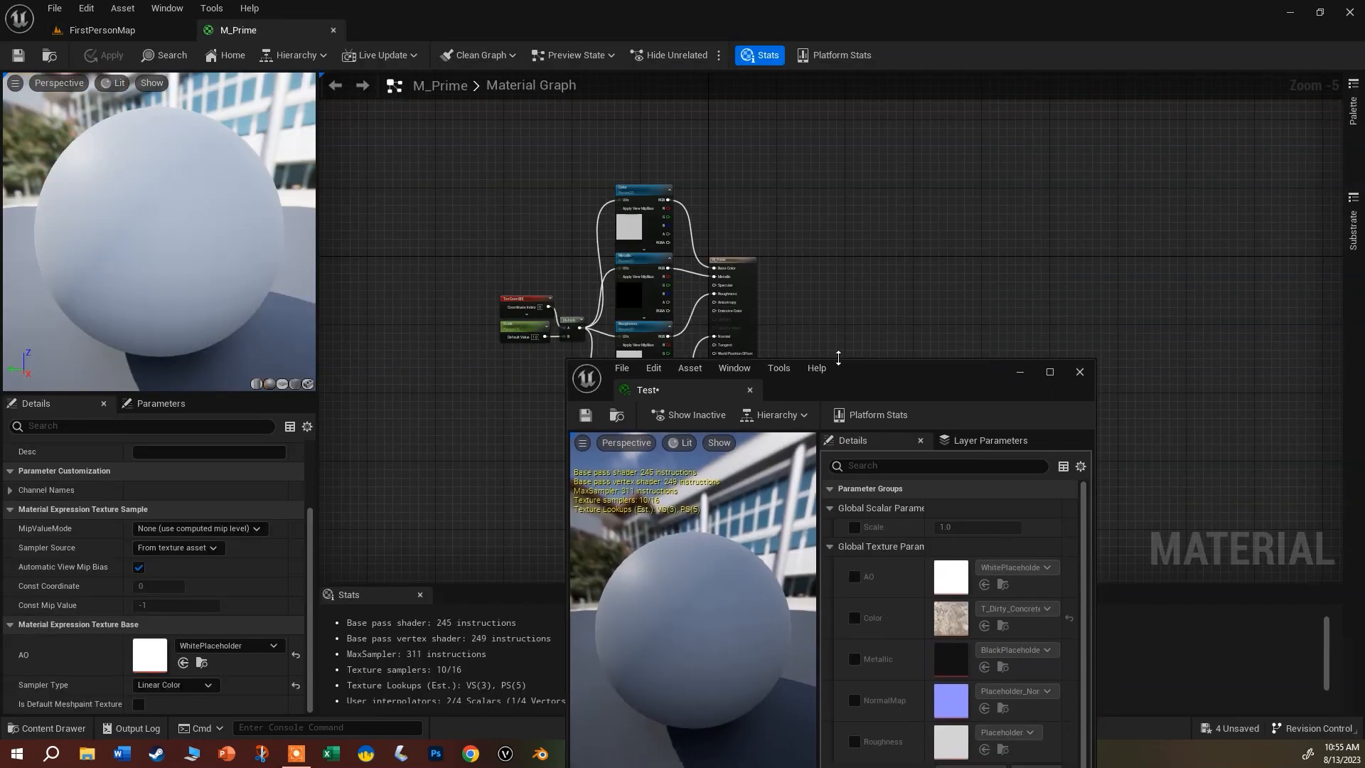
left_click(638, 187)
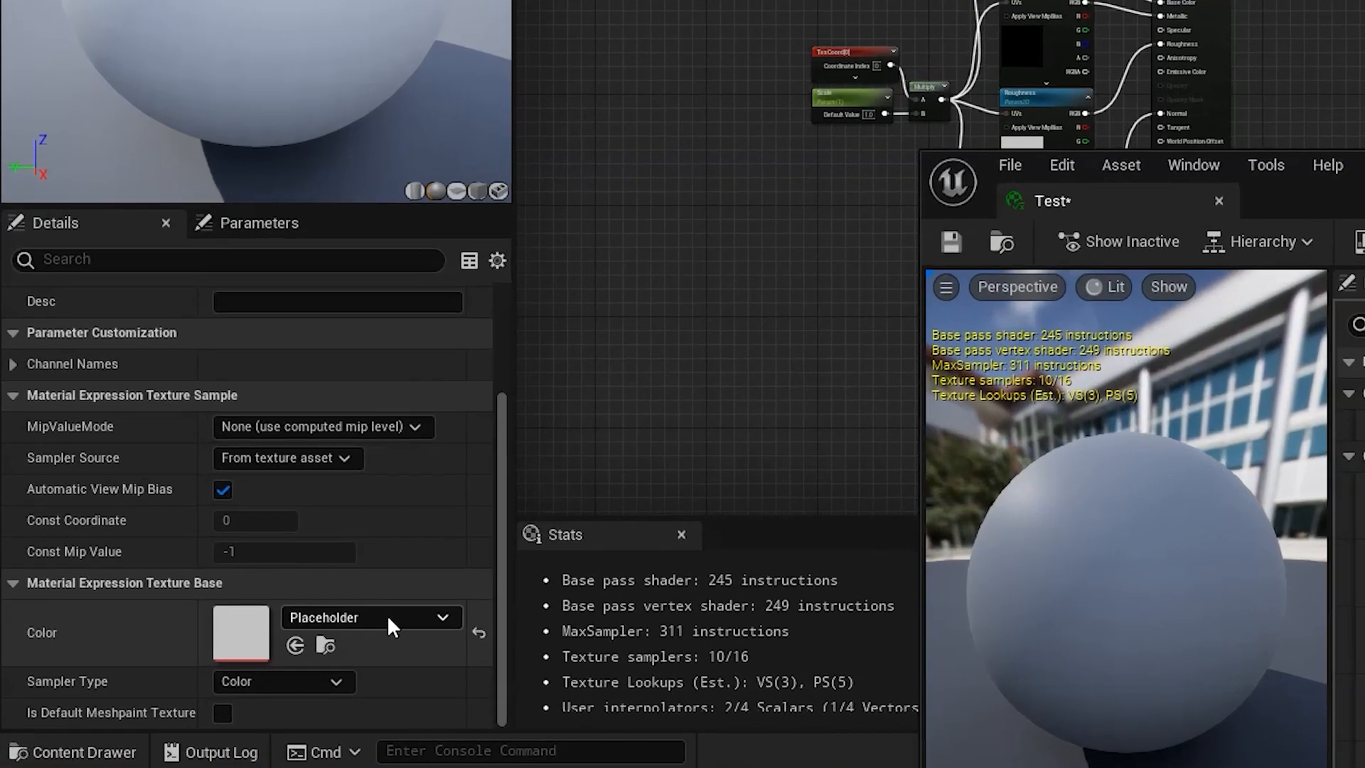
left_click(256, 647)
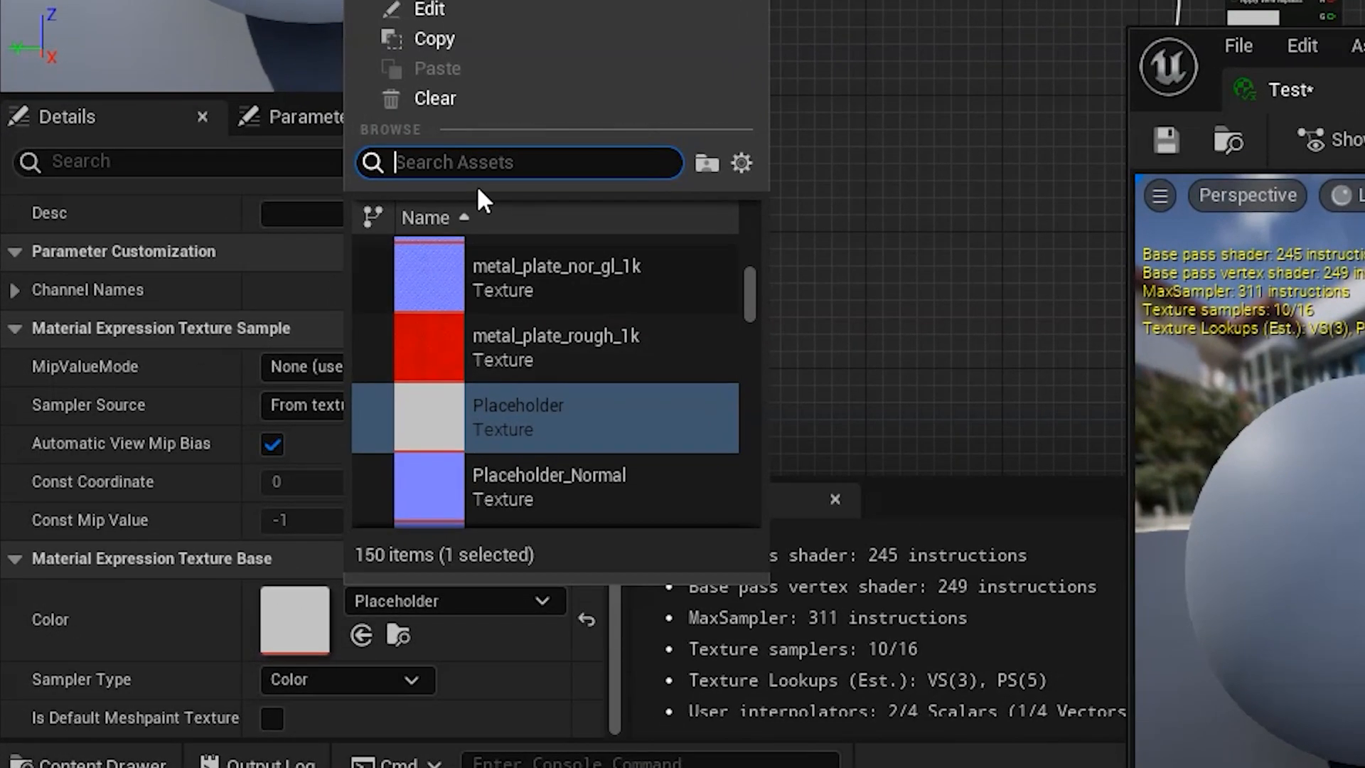
type("check")
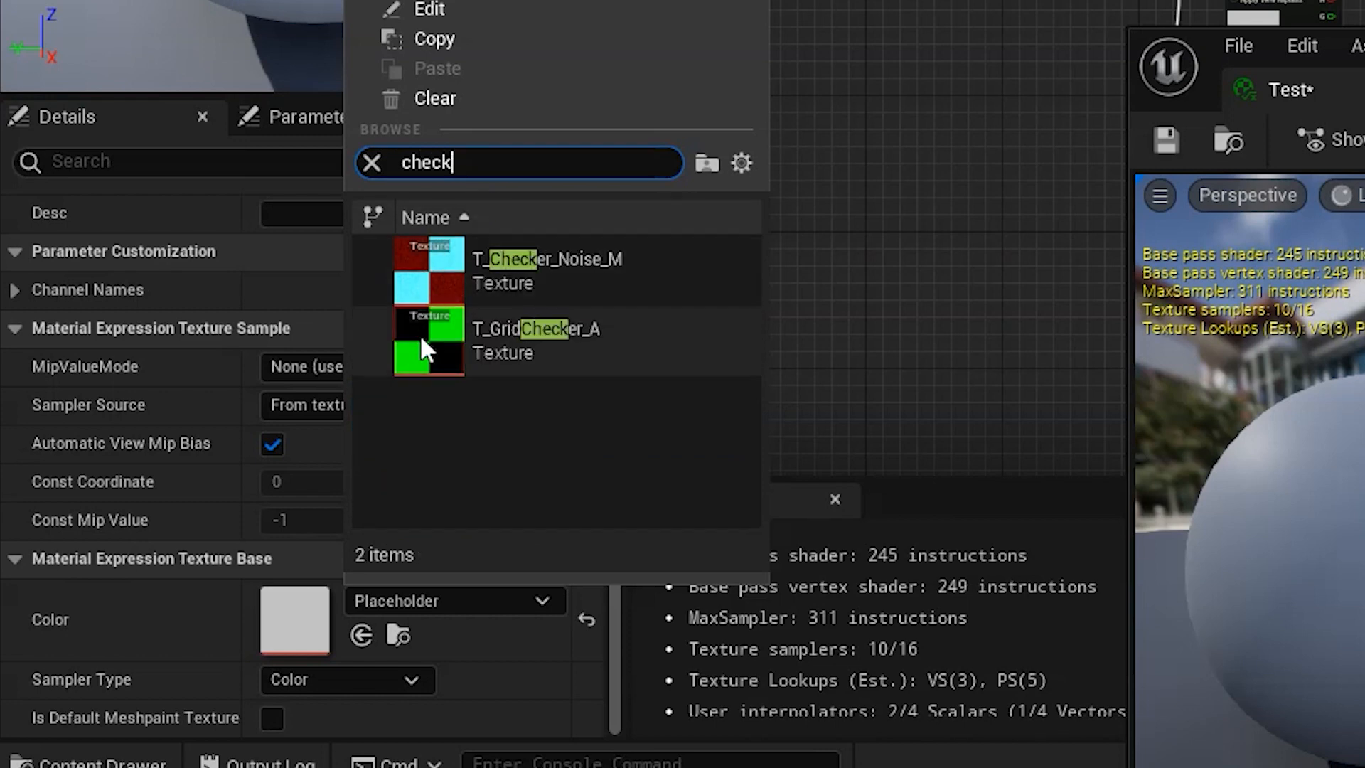
left_click(419, 273)
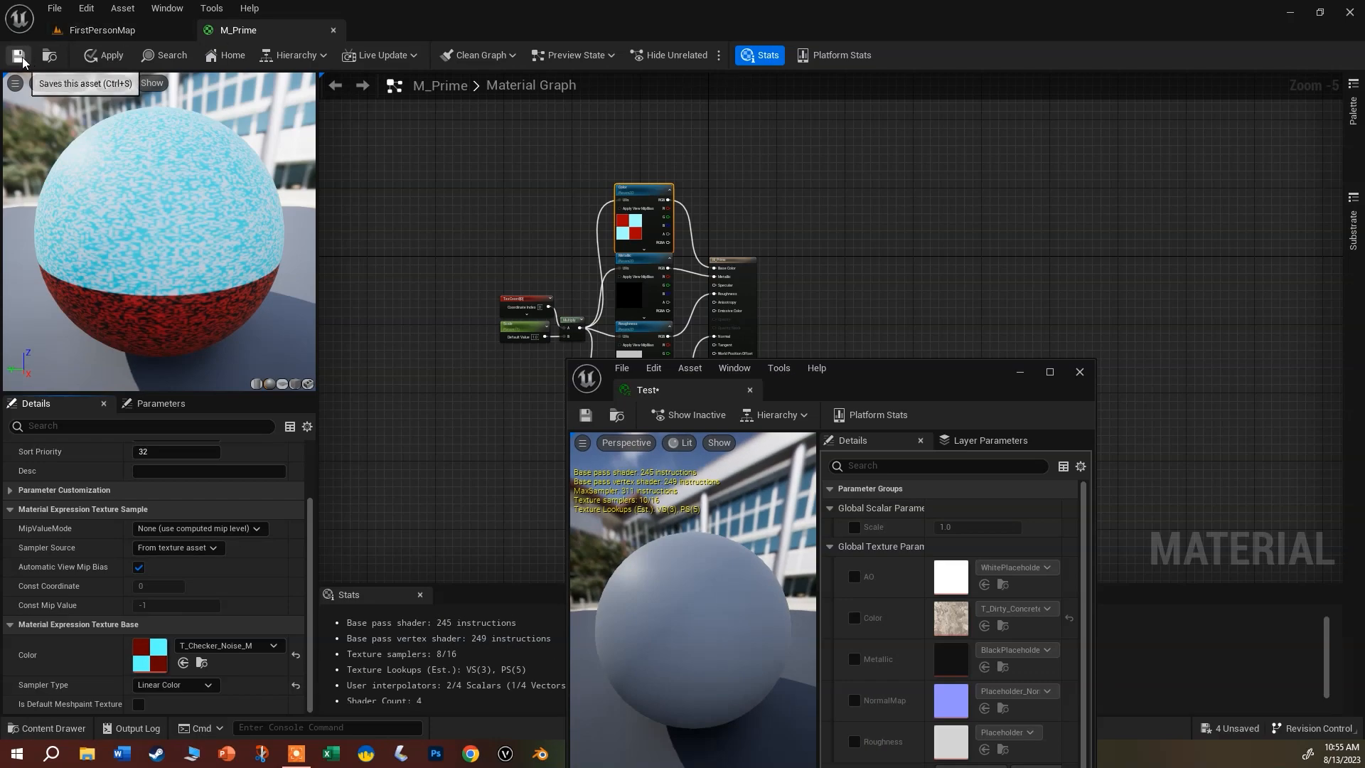
left_click(19, 56)
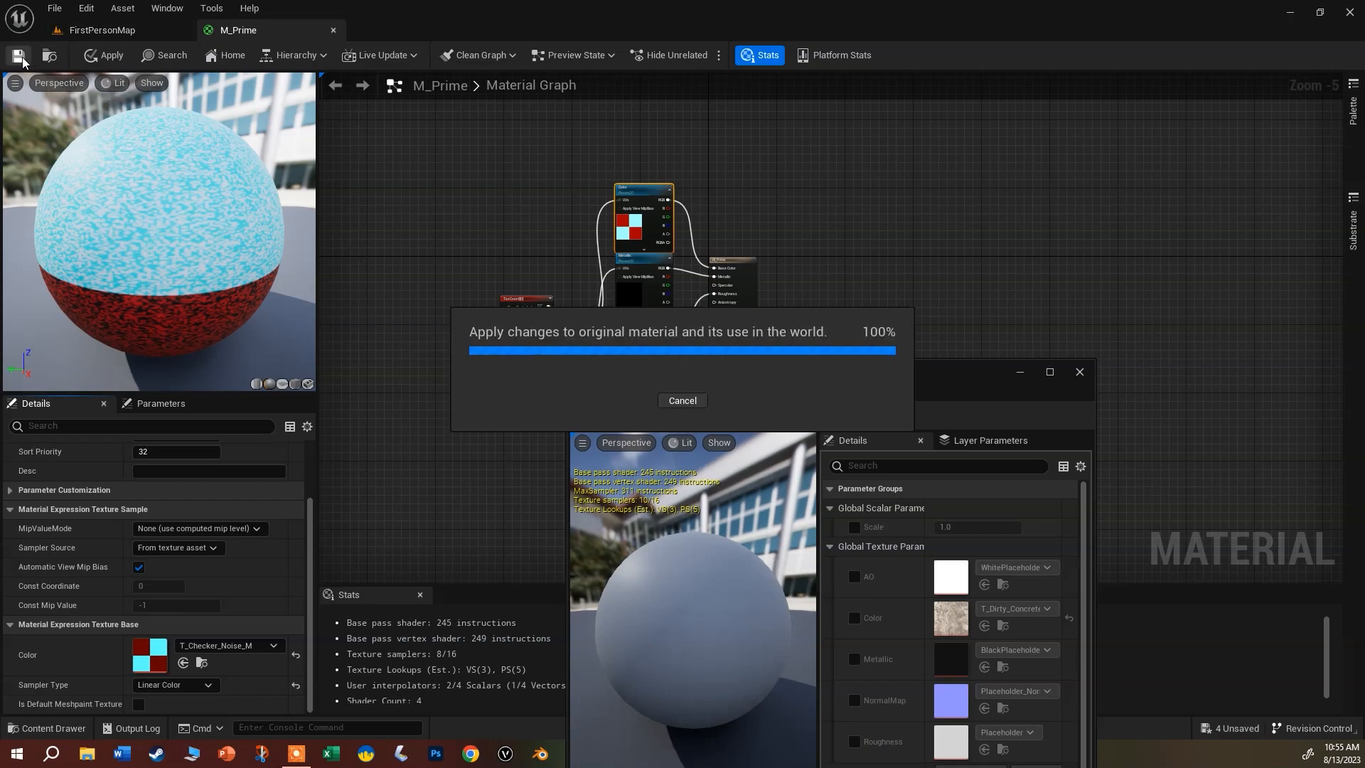
Return to the level, place the Test editor beside the cubes to check the material, and open the MyMaterials Textures folder.
left_click(103, 31)
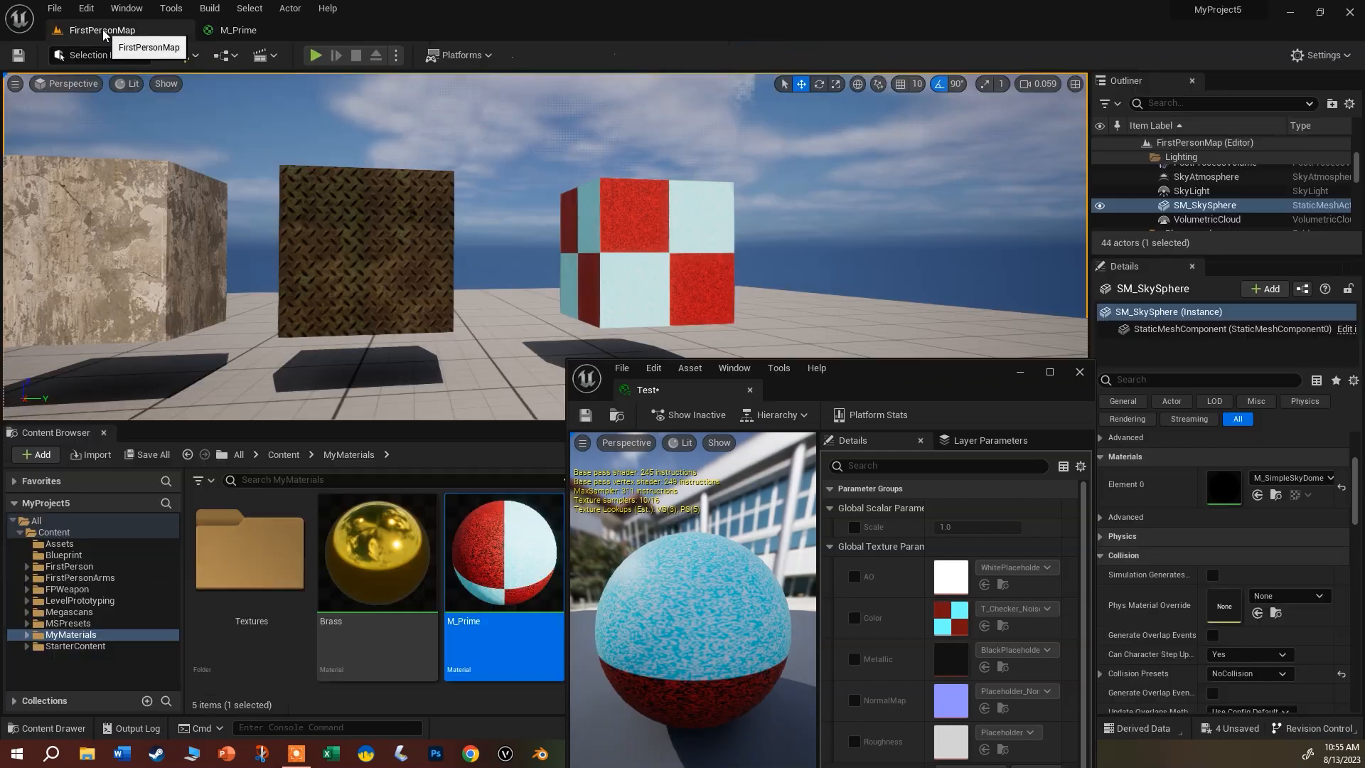
left_click_drag(839, 369, 1129, 160)
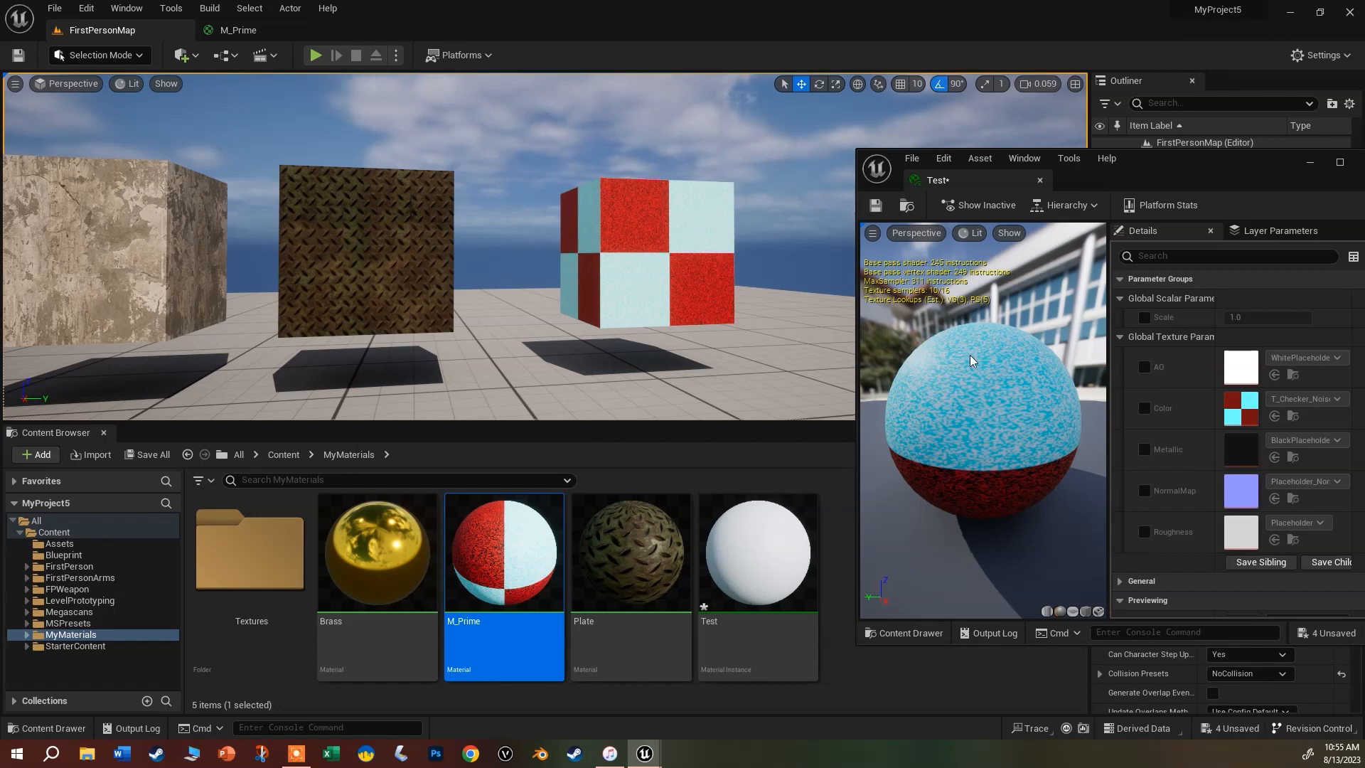
scroll(677, 302, "up", 5)
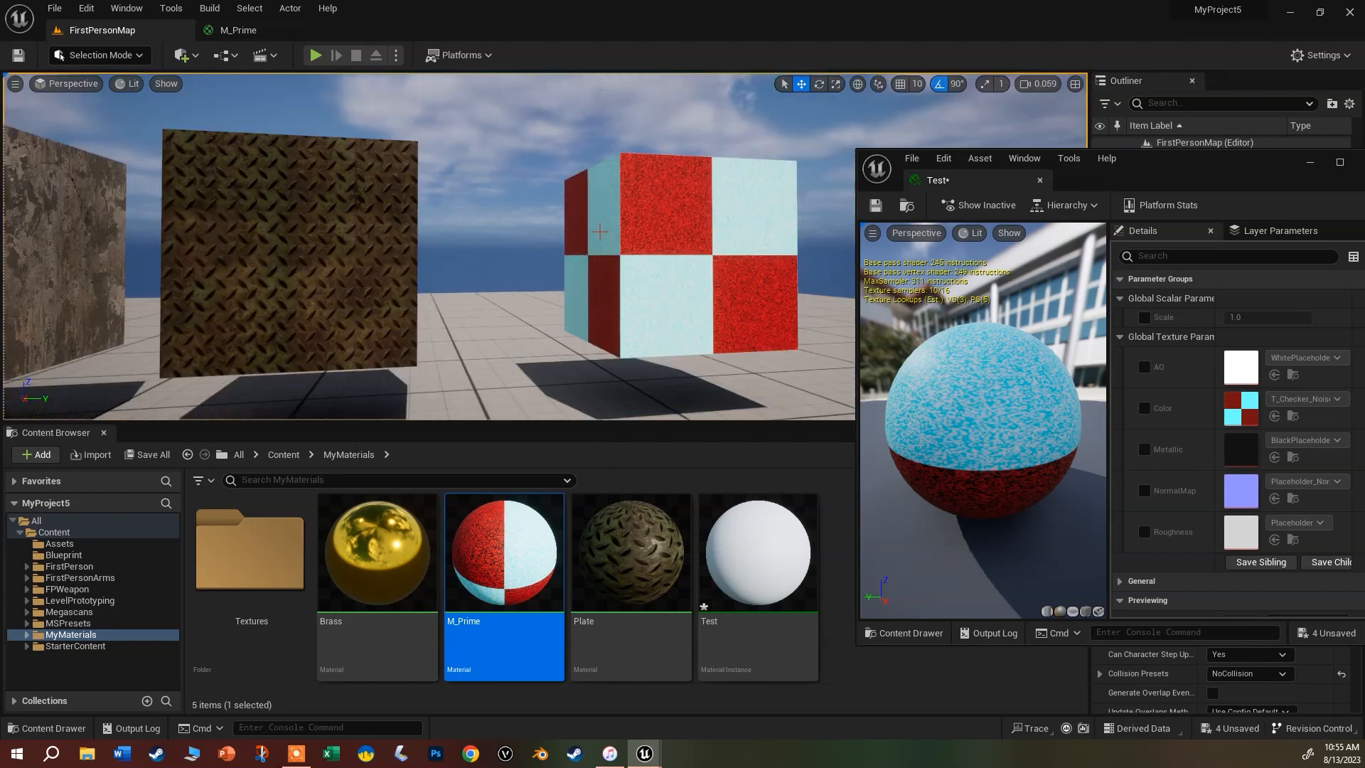
scroll(711, 238, "down", 6)
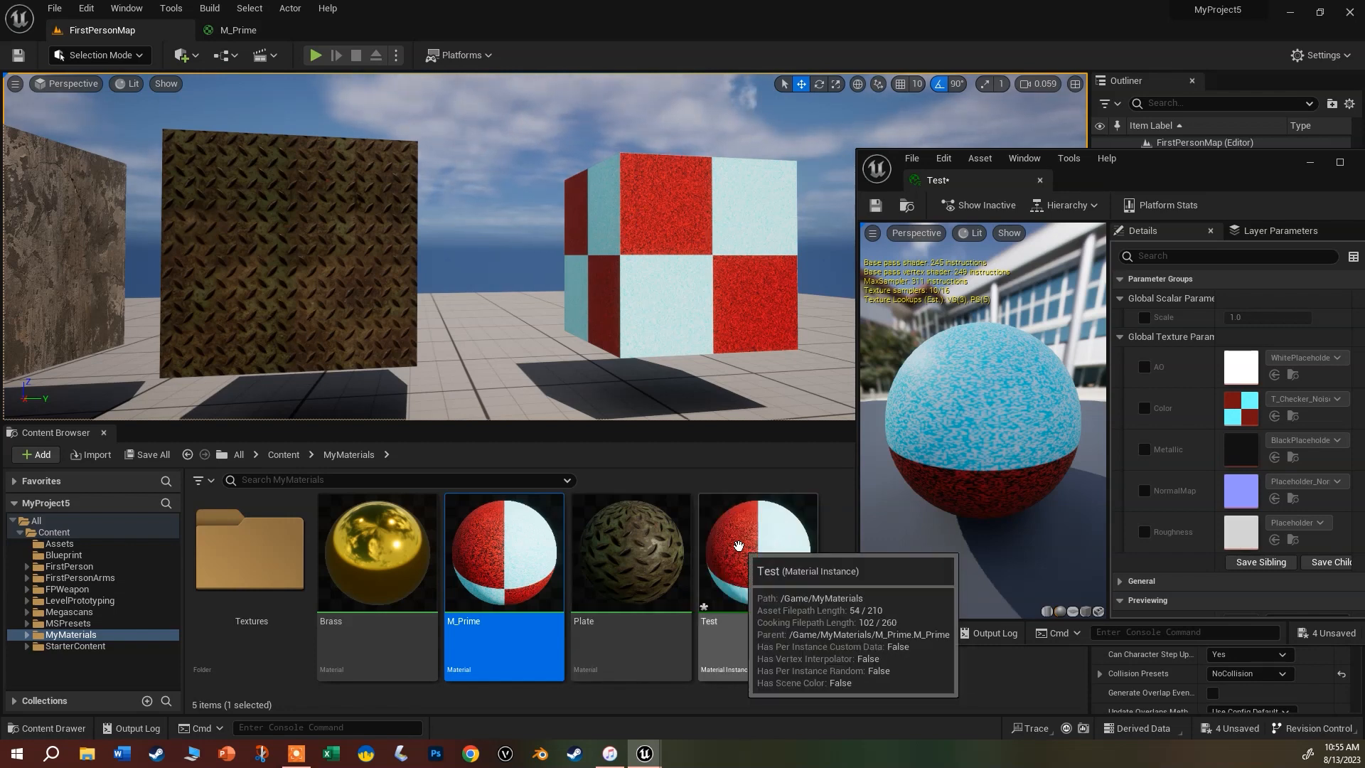
left_click(738, 544)
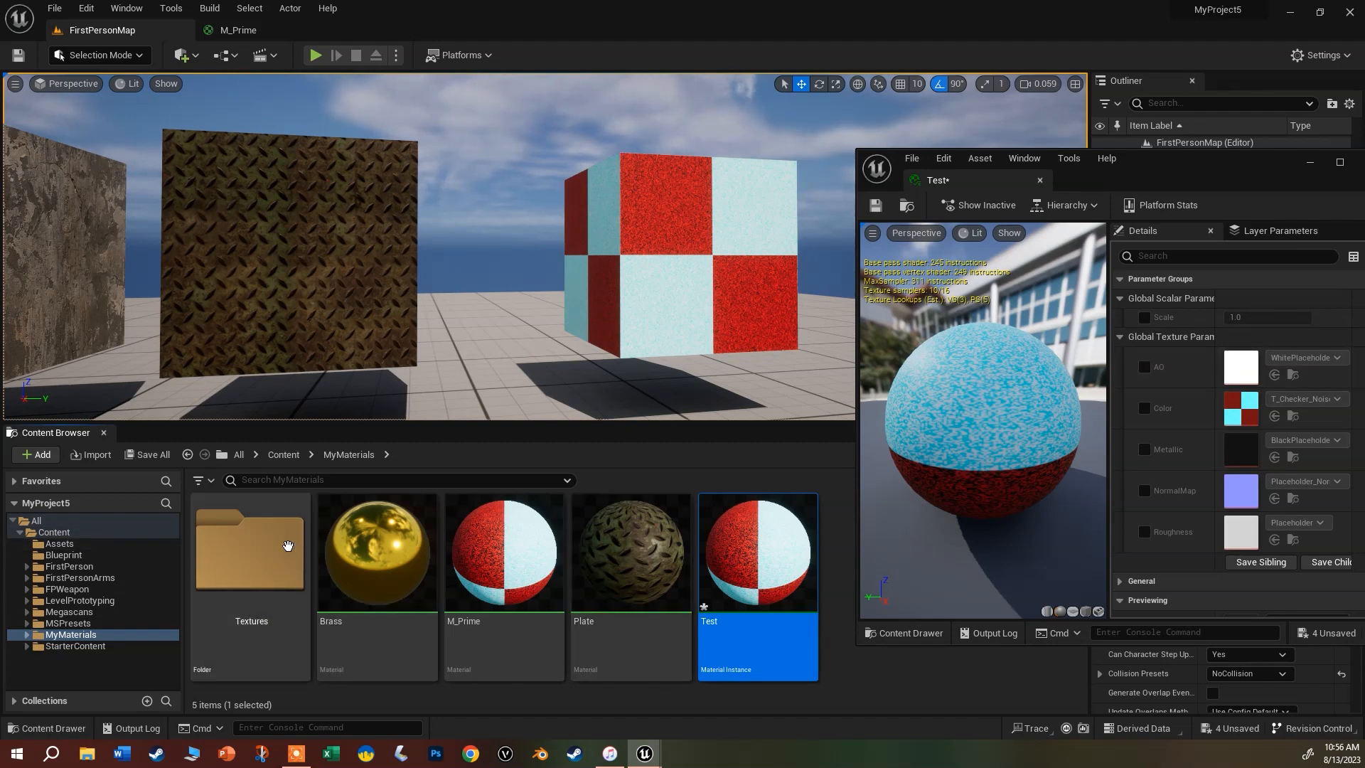
double_click(250, 551)
left_click(471, 594)
left_click(589, 556)
Enable the Metallic, AO, Color, NormalMap and Roughness texture overrides in the Test instance.
left_click(1144, 449)
left_click(1144, 367)
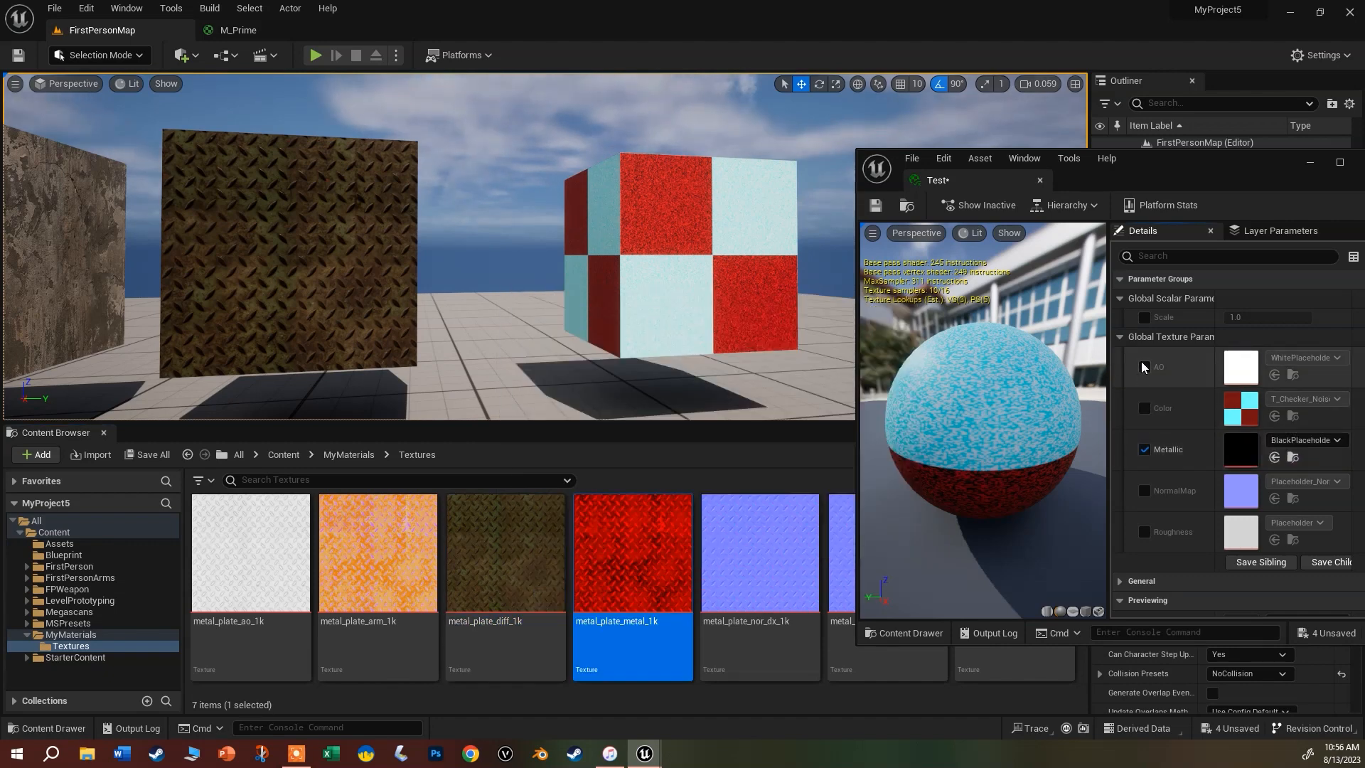
left_click(1146, 409)
left_click(1145, 490)
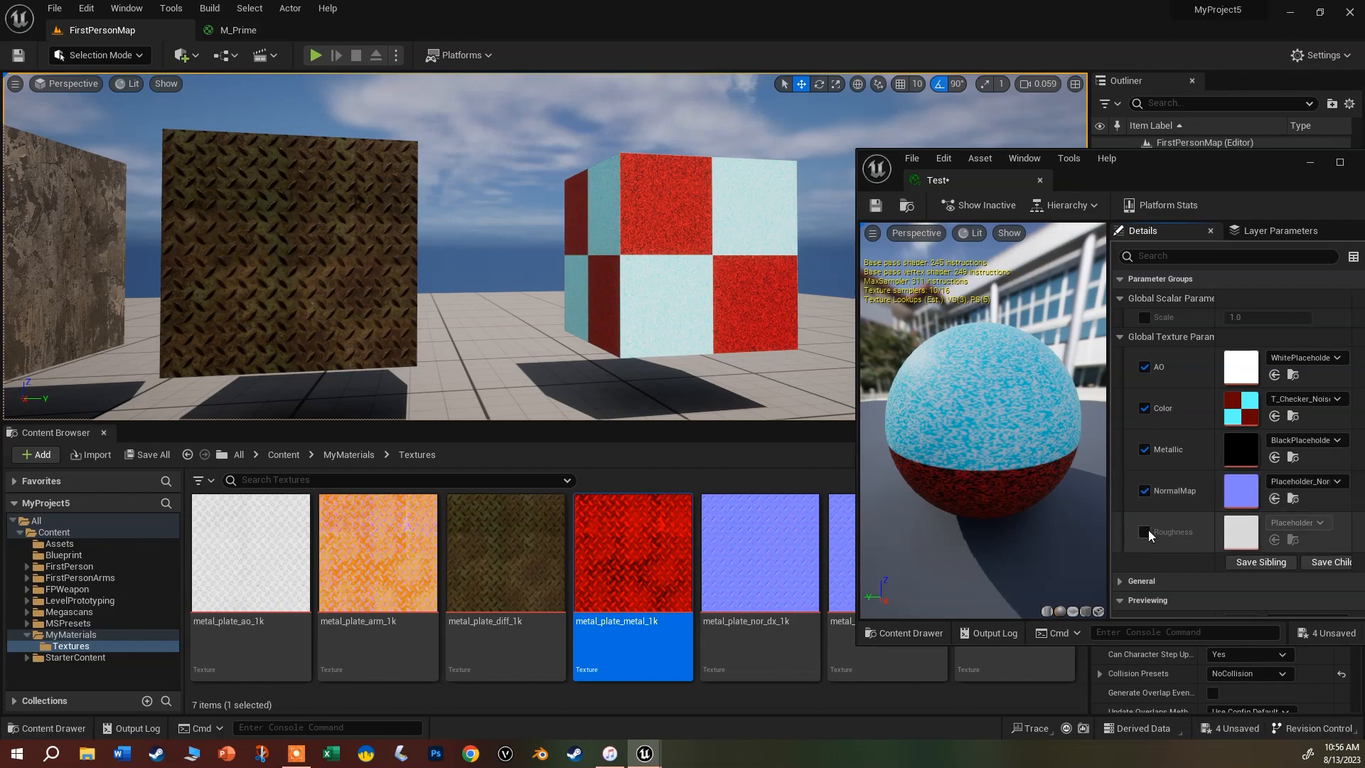
left_click(1145, 532)
Assign metal_plate_diff_1k to Color, metal_plate_metal_1k to Metallic and metal_plate_nor_dx_1k to NormalMap in the Test instance.
left_click_drag(505, 554, 1252, 420)
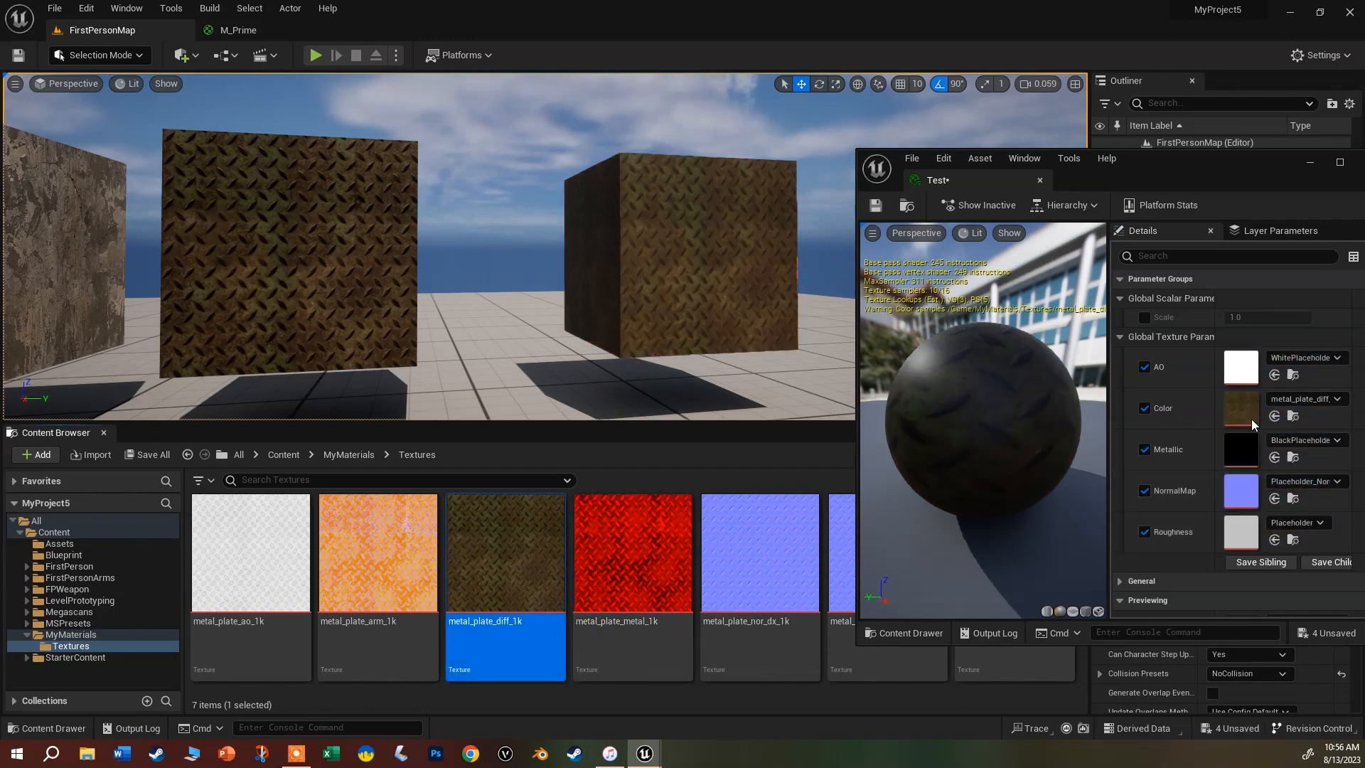
left_click(625, 572)
left_click_drag(625, 572, 1251, 455)
left_click_drag(727, 569, 1248, 501)
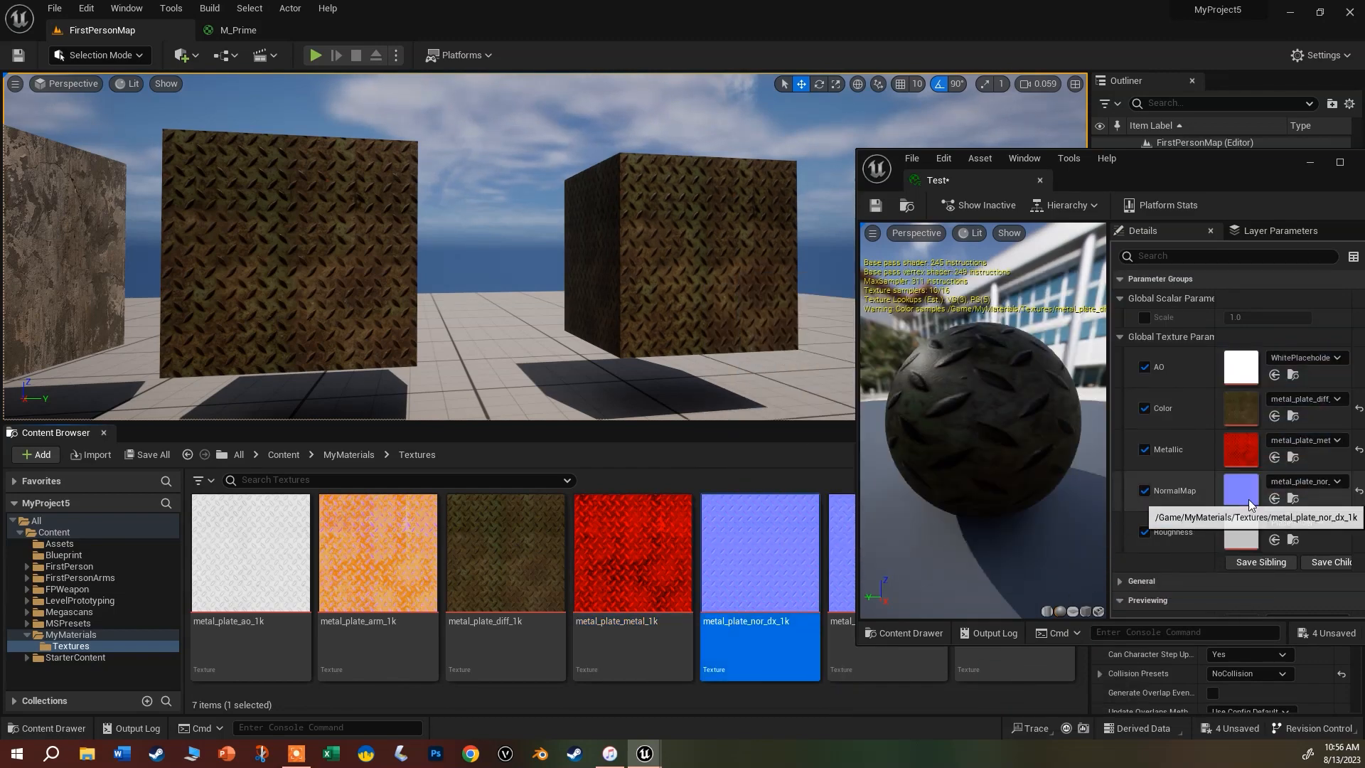
Move the Test editor off the remaining textures and assign metal_plate_rough_1k to the instance's Roughness parameter.
left_click_drag(251, 560, 1144, 296)
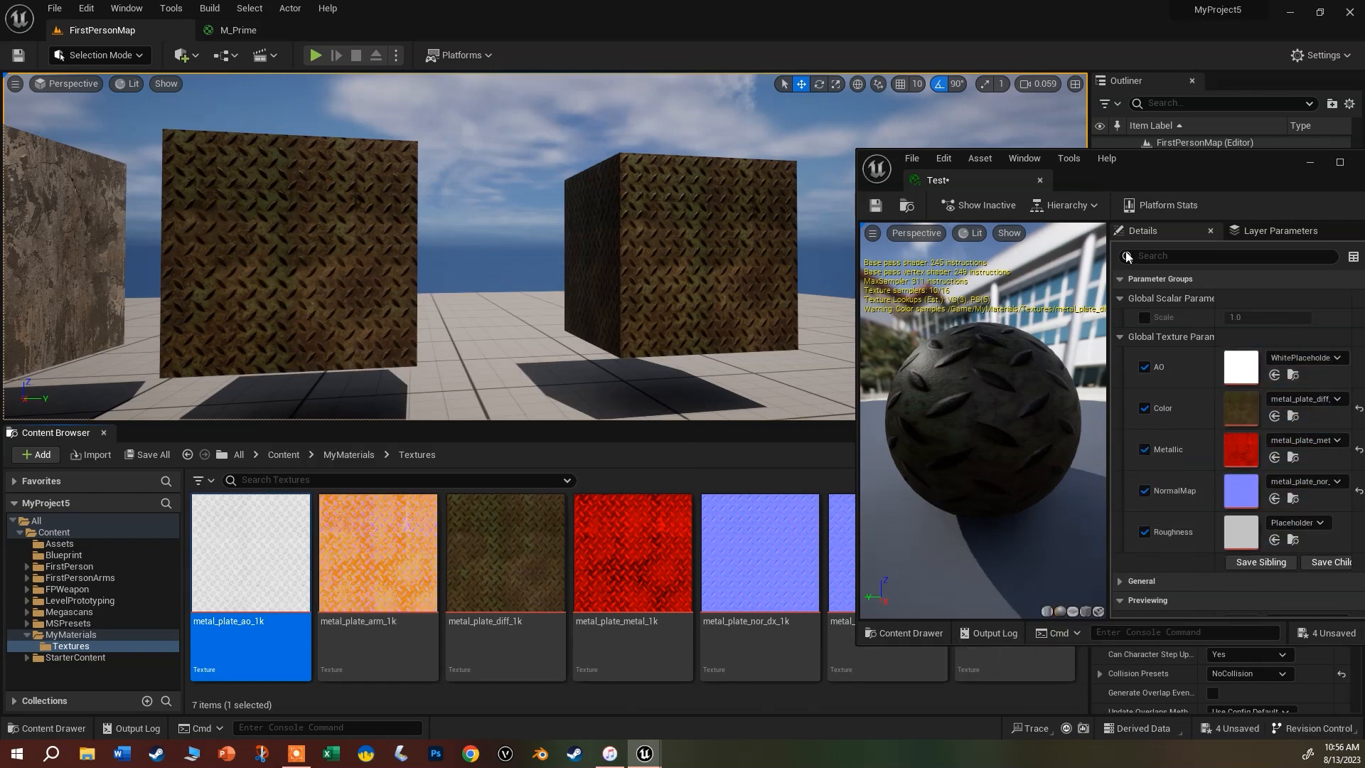
left_click_drag(1144, 166, 901, 31)
left_click(1019, 565)
left_click_drag(1020, 565, 997, 396)
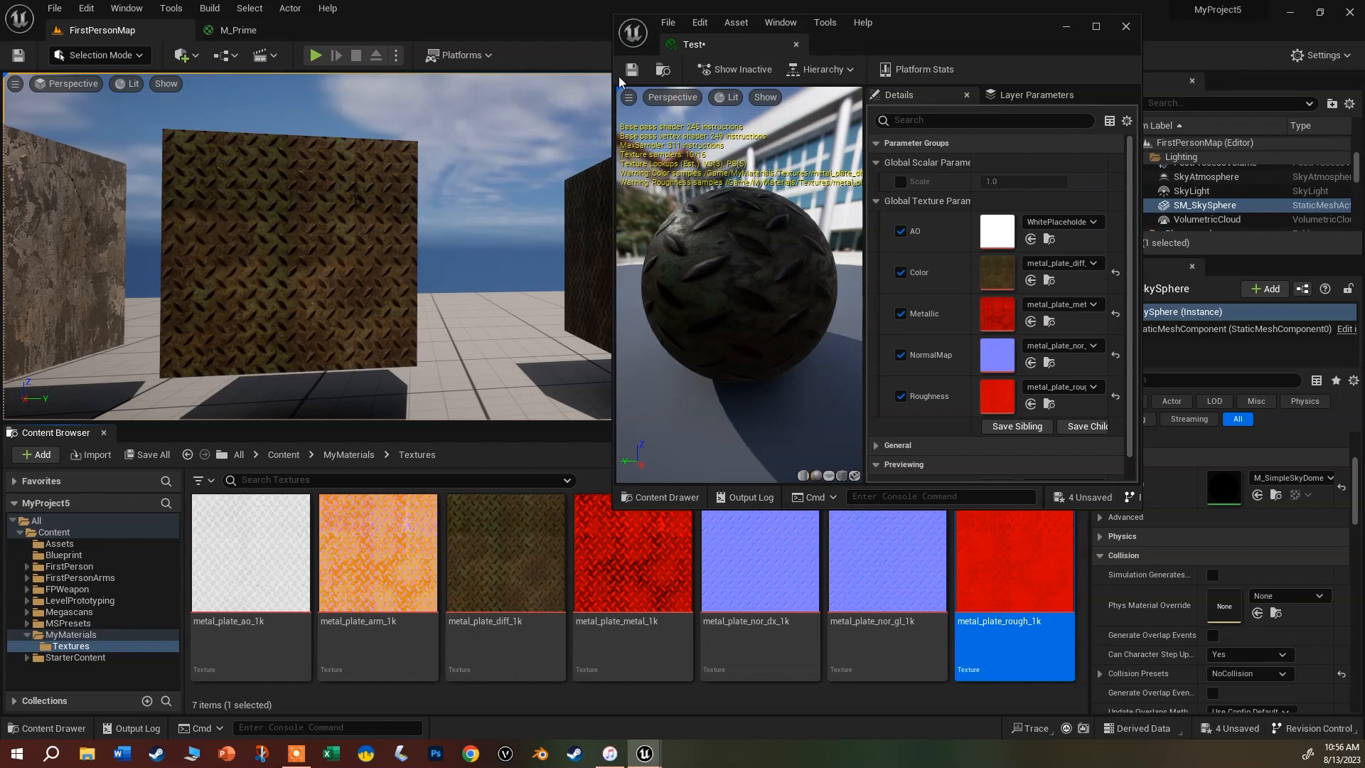
Move the Test editor below the cubes, then slide Cube3 up against the neighbouring metal plate cube and view both up close.
left_click_drag(830, 37, 633, 436)
left_click(746, 254)
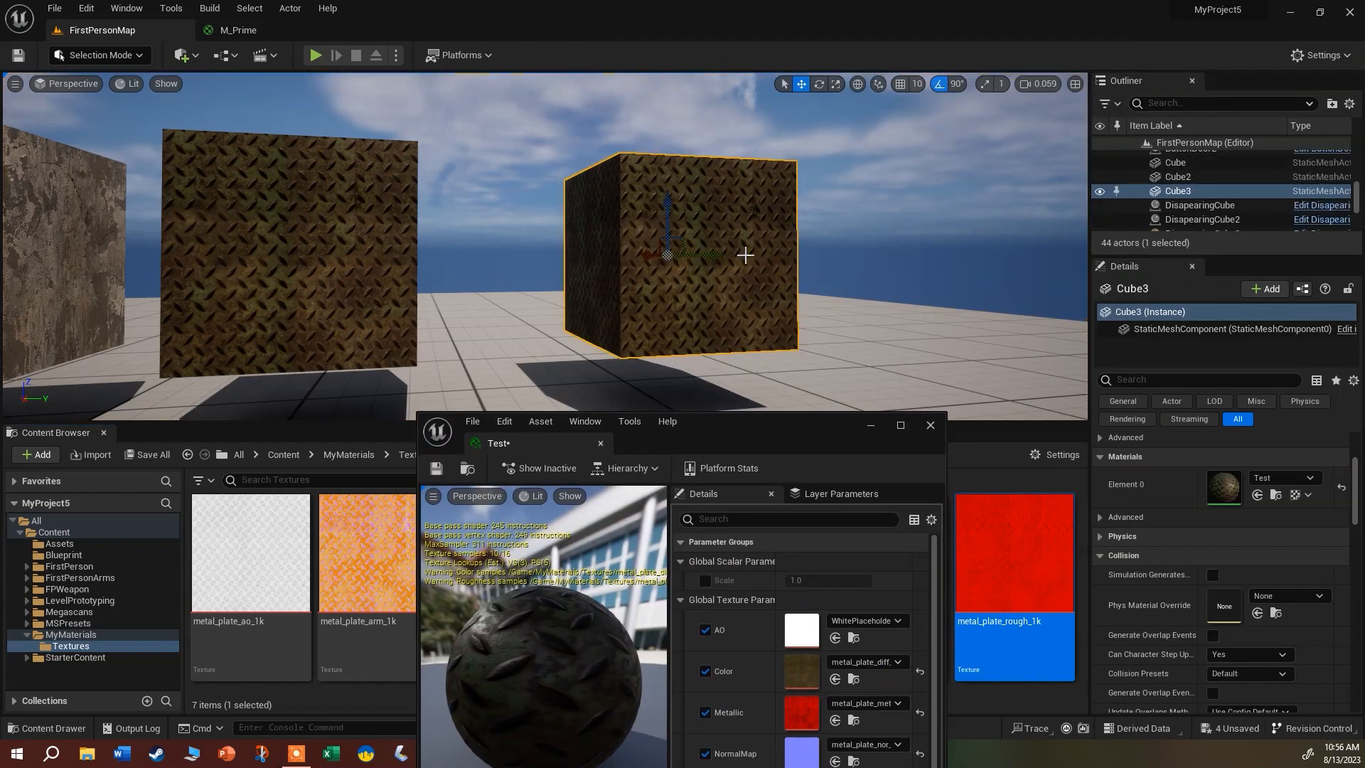
left_click_drag(707, 252, 549, 269)
mouse_move(448, 277)
right_mouse_down()
mouse_move(380, 256)
mouse_move(470, 249)
mouse_move(455, 255)
right_mouse_up()
key("w")
key("d")
right_click_drag(701, 213, 669, 222)
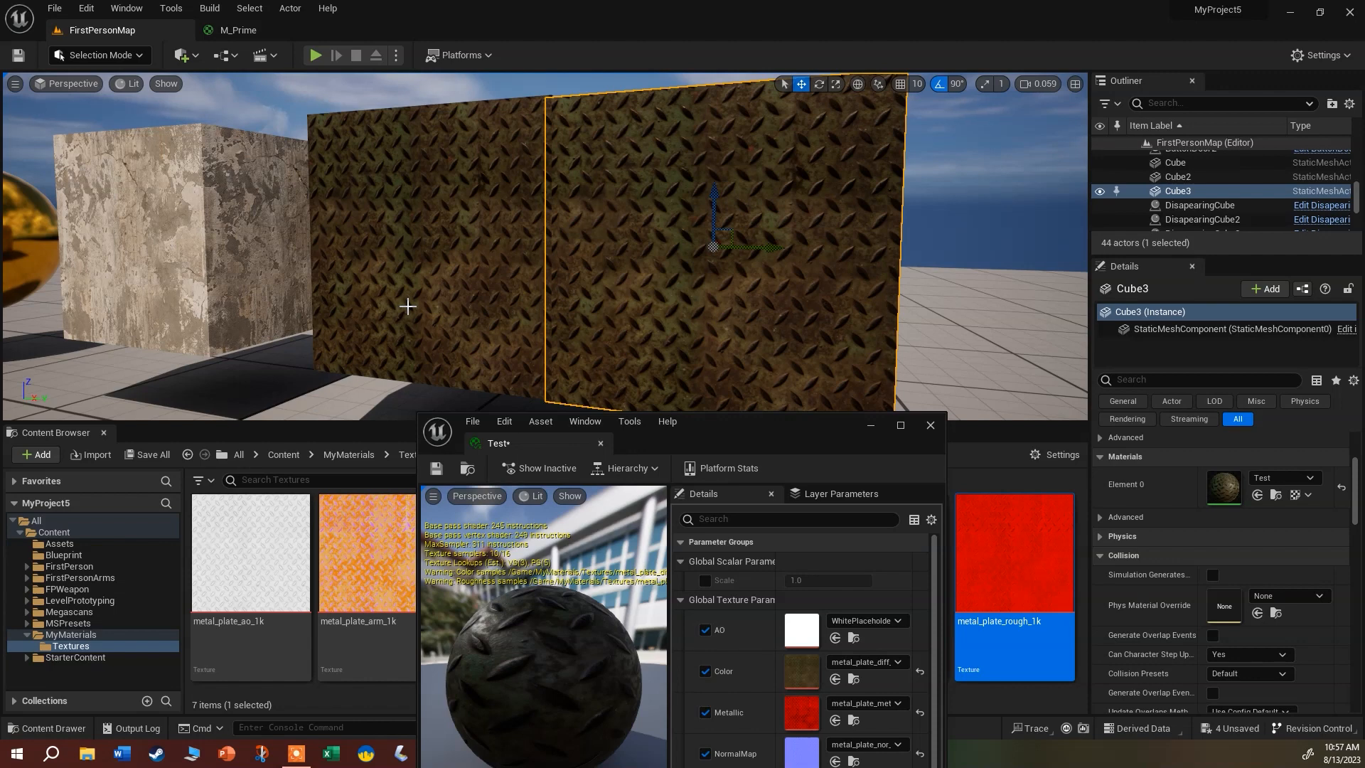
Slide Cube3 away from and back toward the neighbouring metal plate cube to compare the materials, leaving a small gap between them.
left_click_drag(779, 248, 853, 249)
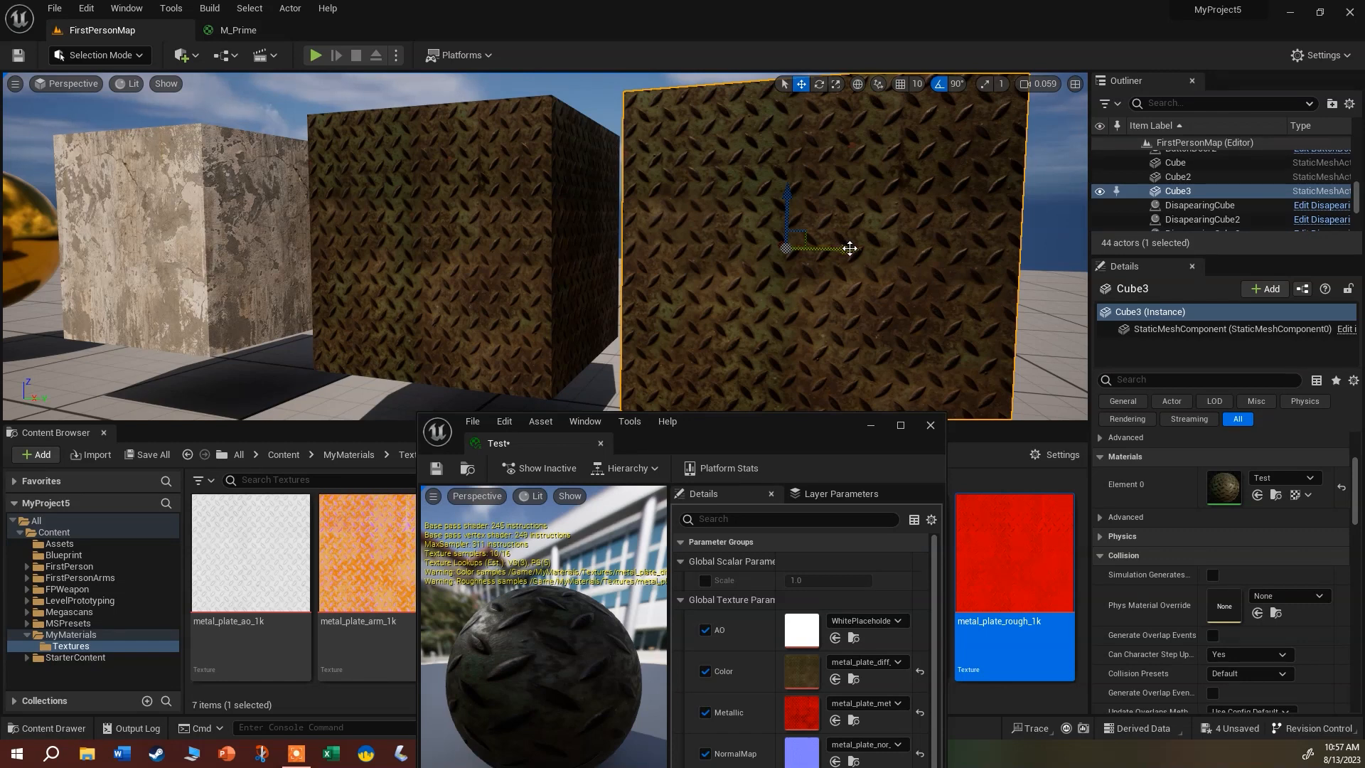
left_click_drag(844, 244, 743, 244)
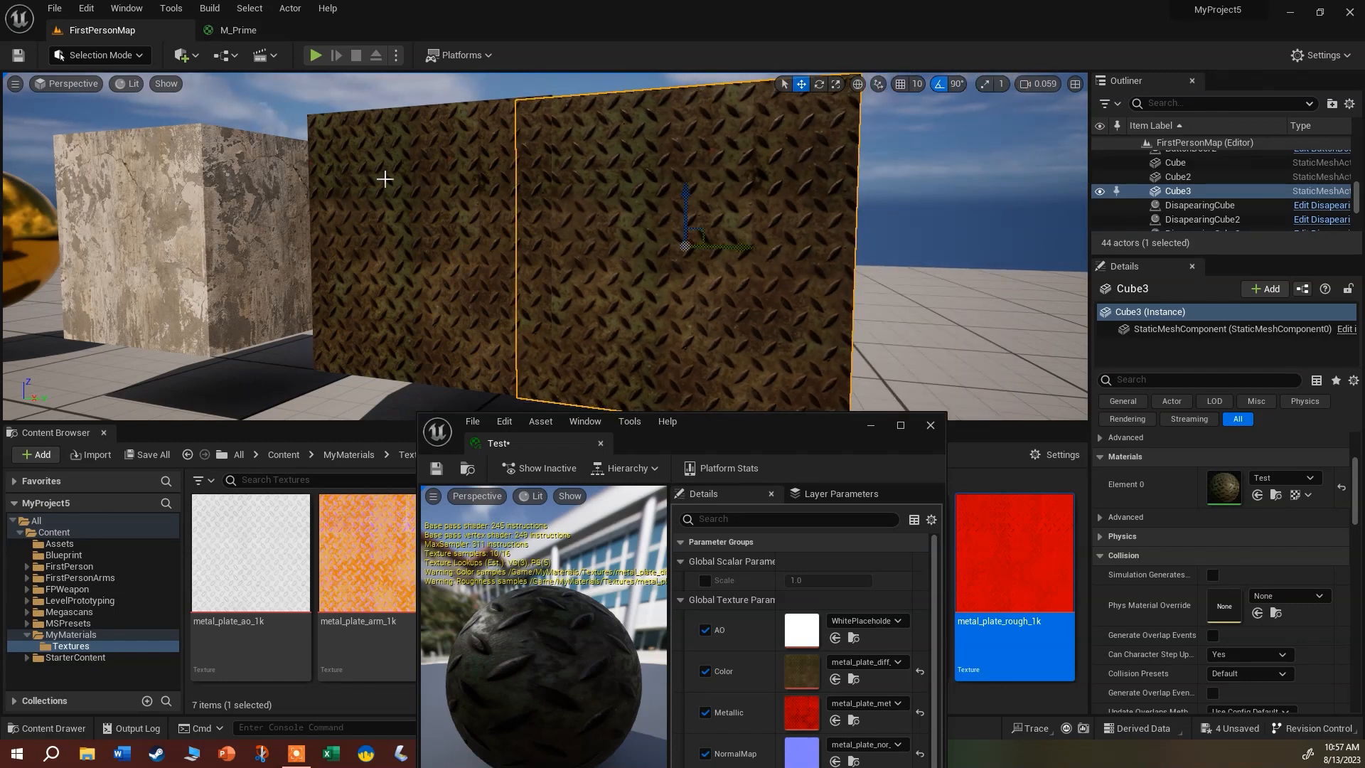
left_click_drag(719, 244, 688, 261)
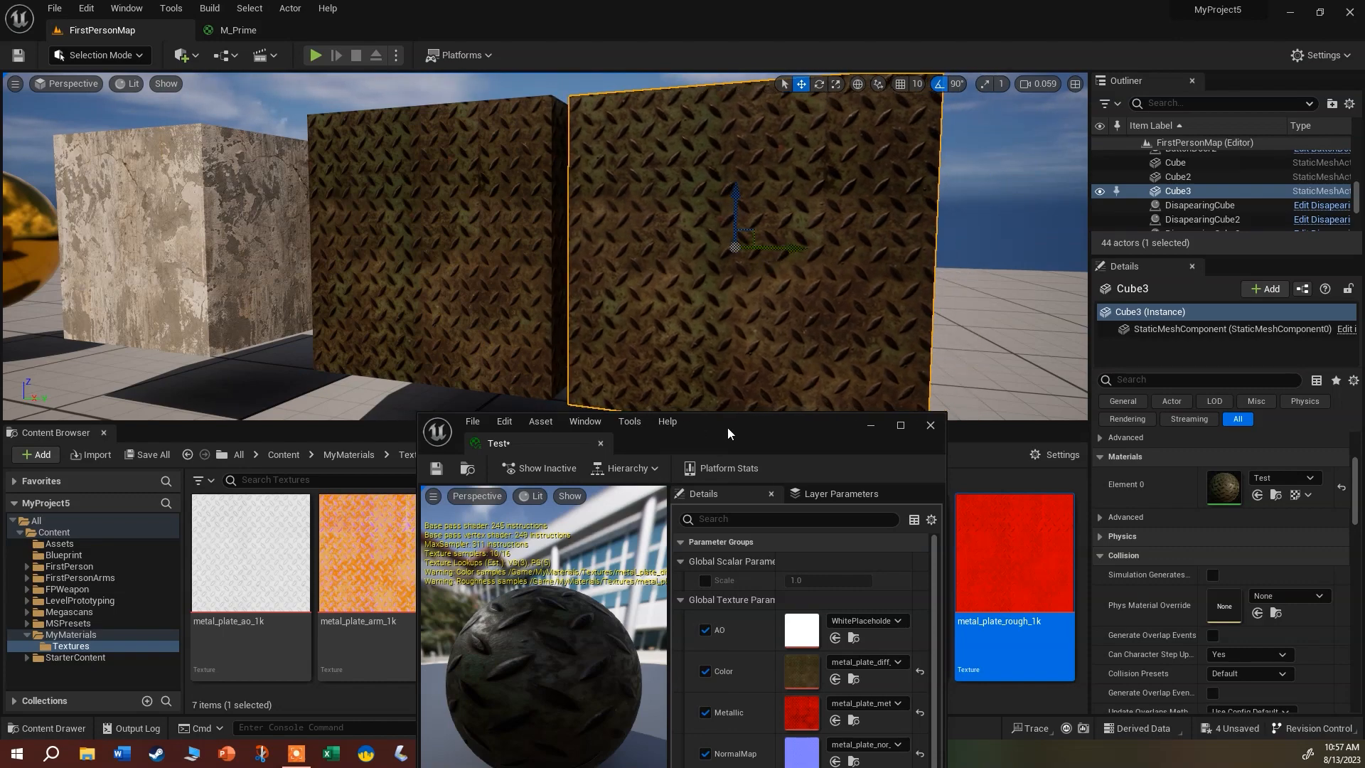
Reposition the Test editor over the level view to review all its texture parameters with Cube3 still in sight.
left_click_drag(721, 433, 897, 190)
left_click_drag(619, 180, 640, 194)
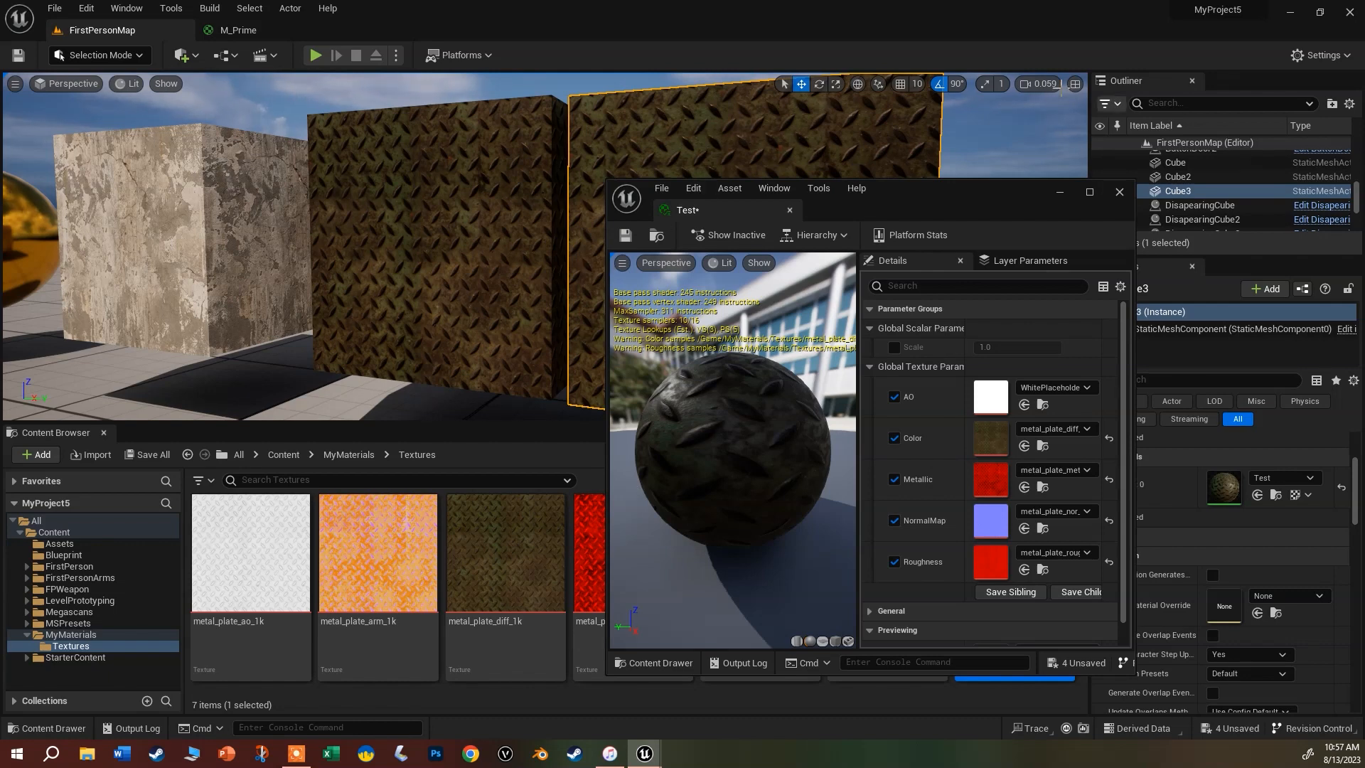
left_click_drag(982, 182, 572, 383)
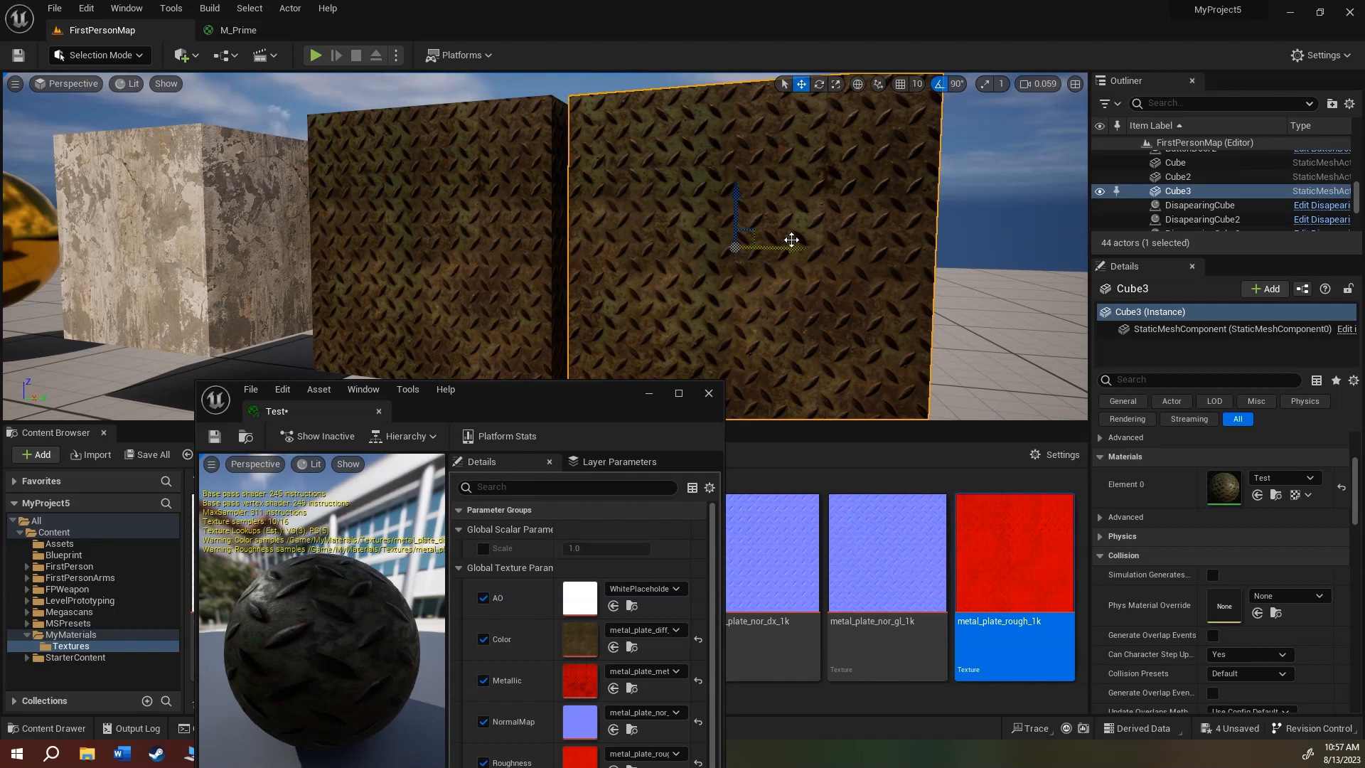
left_click_drag(584, 394, 561, 194)
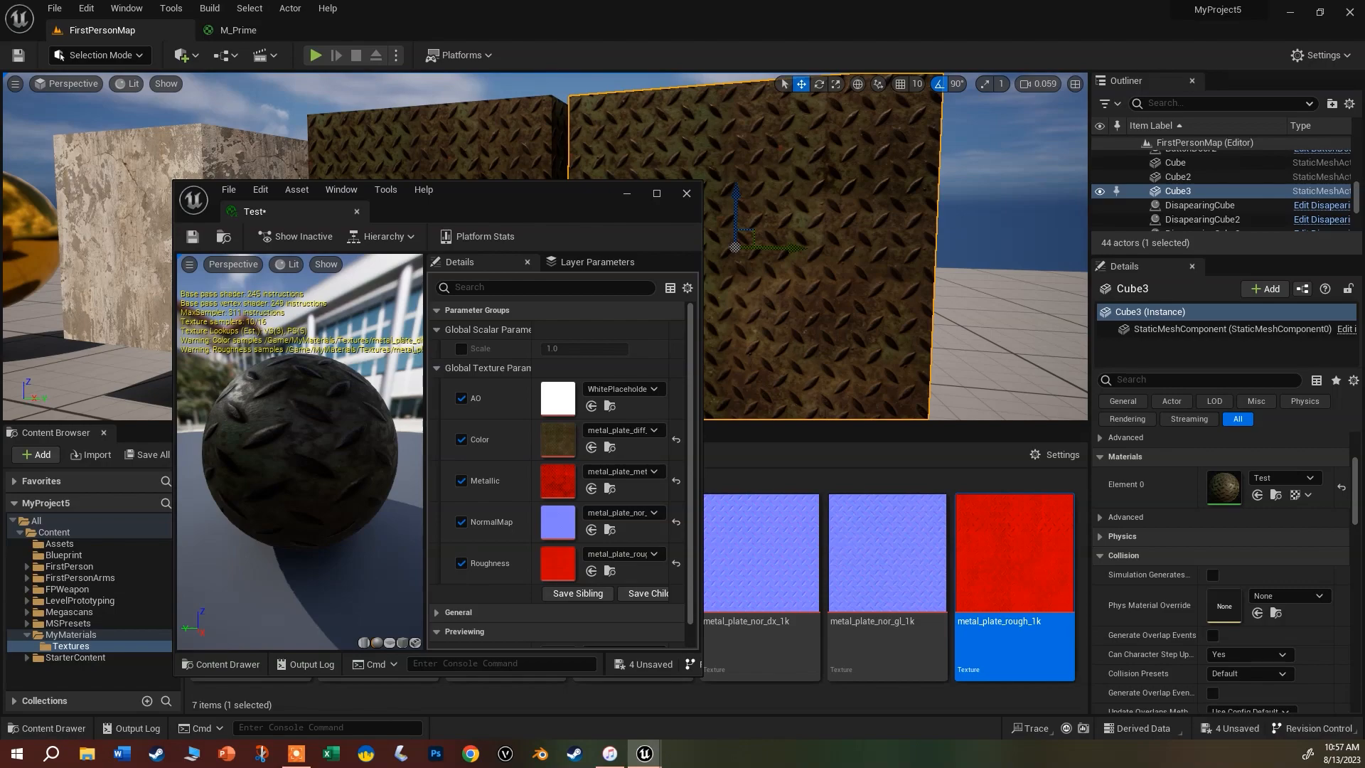